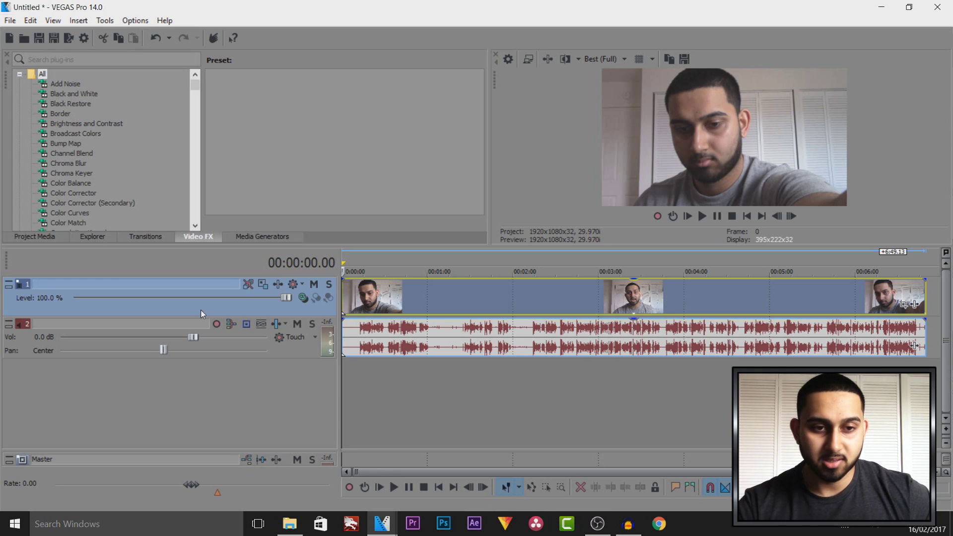
- Apply the Facecam preset of the Brightness and Contrast effect to the facecam clip
{"action": "left_click", "coordinate": [115, 123]}
{"action": "scroll", "coordinate": [310, 172], "scroll_direction": "down", "scroll_amount": 3}
{"action": "left_click_drag", "start_coordinate": [334, 169], "coordinate": [412, 295]}
{"action": "scroll", "coordinate": [153, 150], "scroll_direction": "down", "scroll_amount": 2}
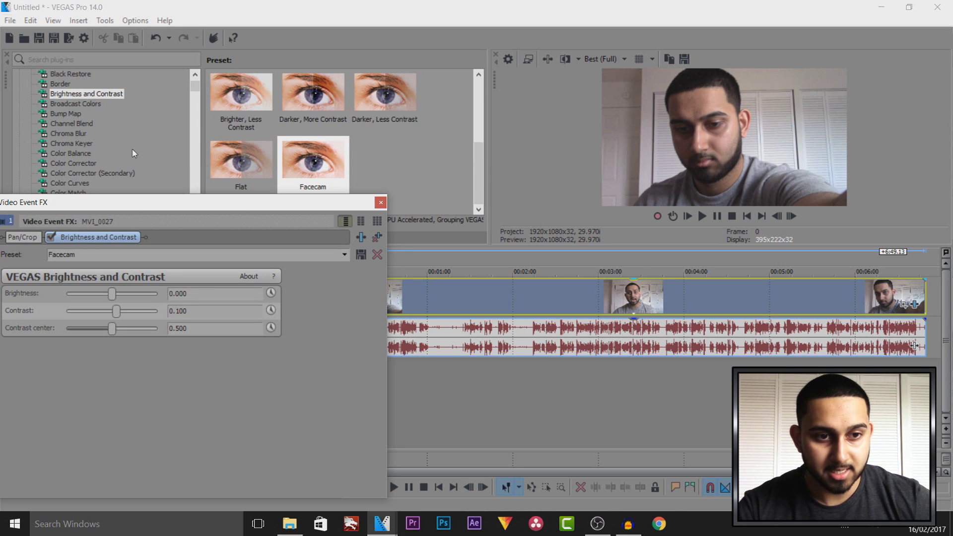
- Add the Color Curves effect to the facecam clip using its Facecam preset
{"action": "left_click", "coordinate": [87, 154]}
{"action": "left_click_drag", "start_coordinate": [243, 162], "coordinate": [518, 298]}
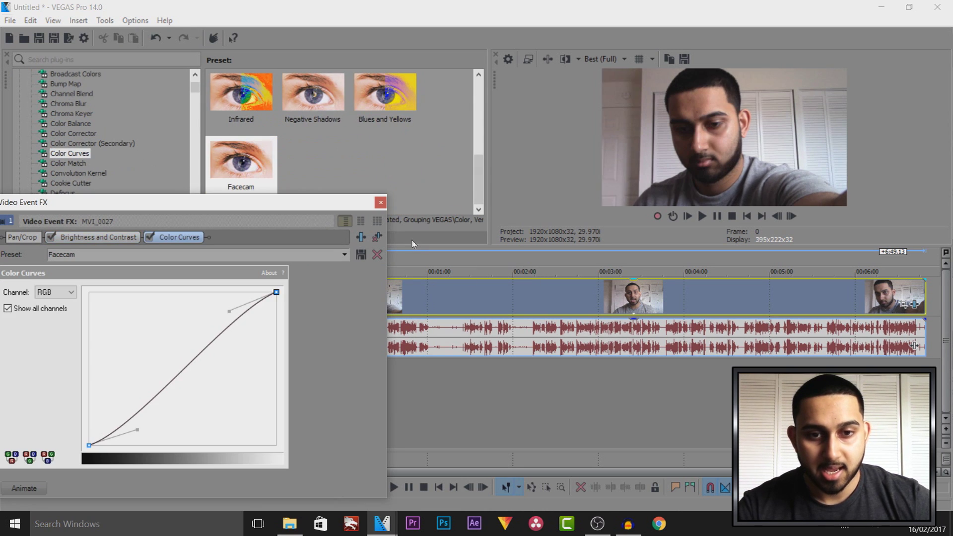
{"action": "left_click", "coordinate": [380, 201]}
- Add the Soft Contrast effect to the facecam clip using its Facecam preset
{"action": "left_click_drag", "start_coordinate": [195, 87], "coordinate": [180, 209]}
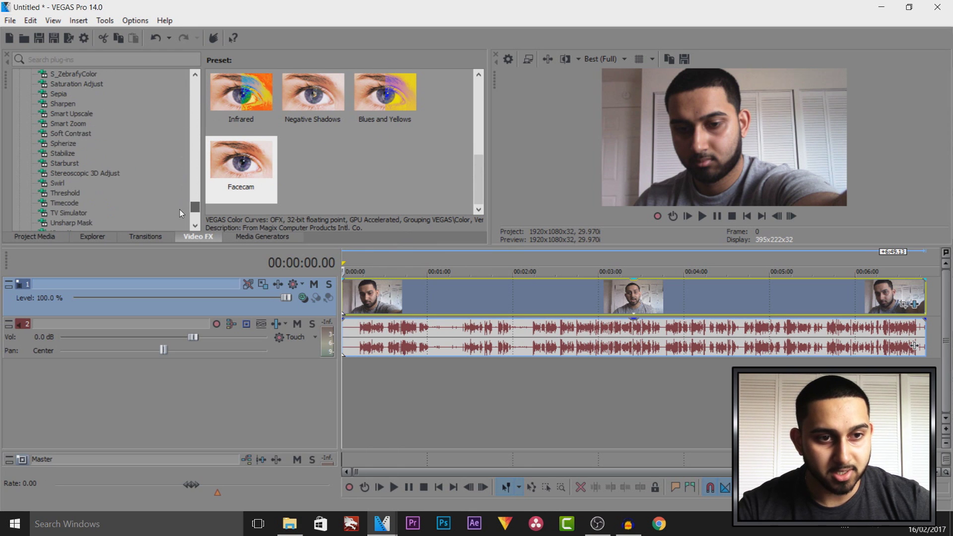
{"action": "left_click", "coordinate": [73, 135]}
{"action": "left_click_drag", "start_coordinate": [313, 164], "coordinate": [459, 301]}
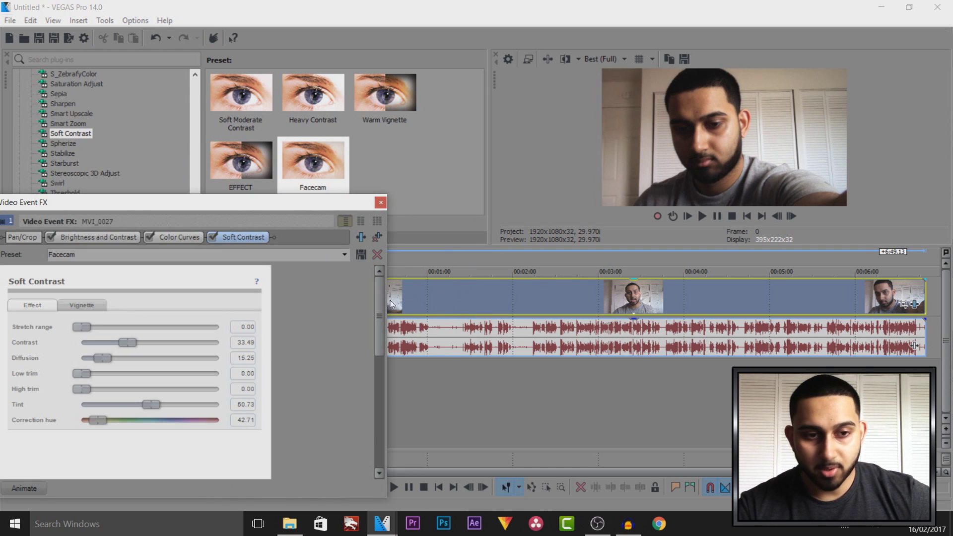
- Set the Brightness value of the facecam clip's Brightness and Contrast effect to 0.065 and check the graded picture
{"action": "left_click", "coordinate": [125, 236]}
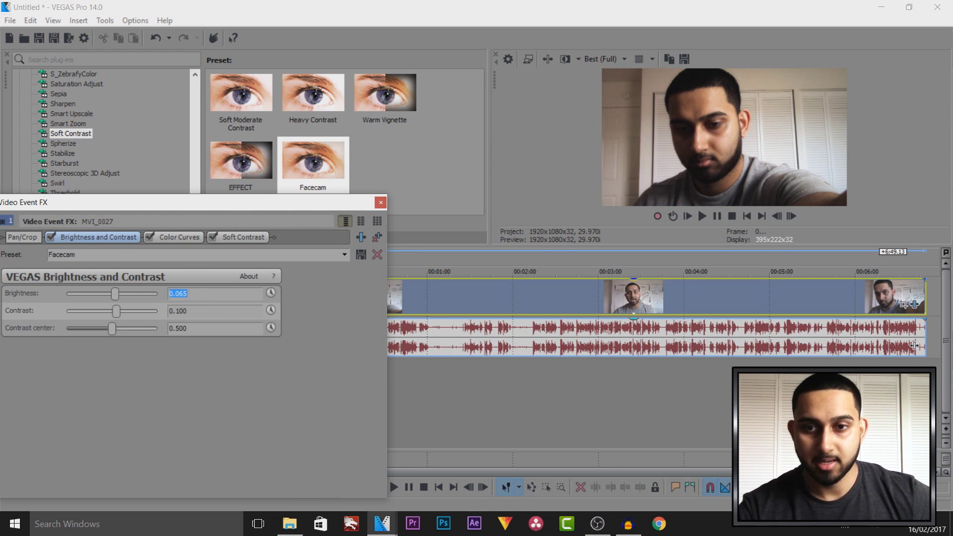
{"action": "left_click", "coordinate": [382, 202]}
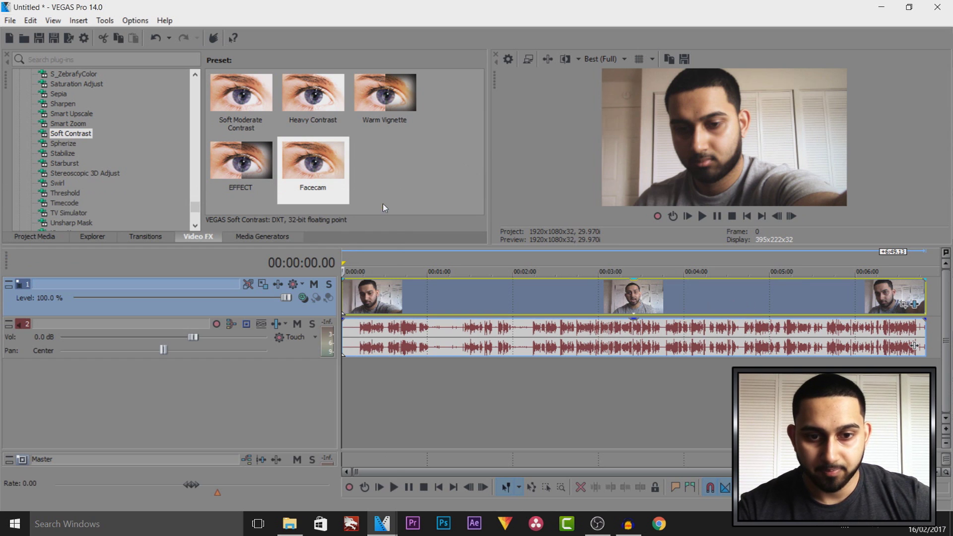
{"action": "left_click", "coordinate": [367, 301]}
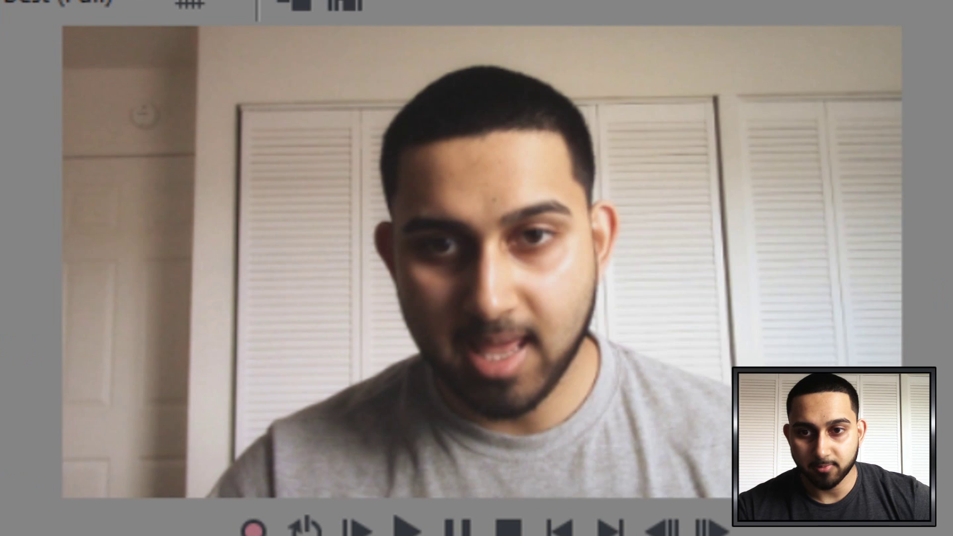
{"action": "left_click", "coordinate": [294, 4]}
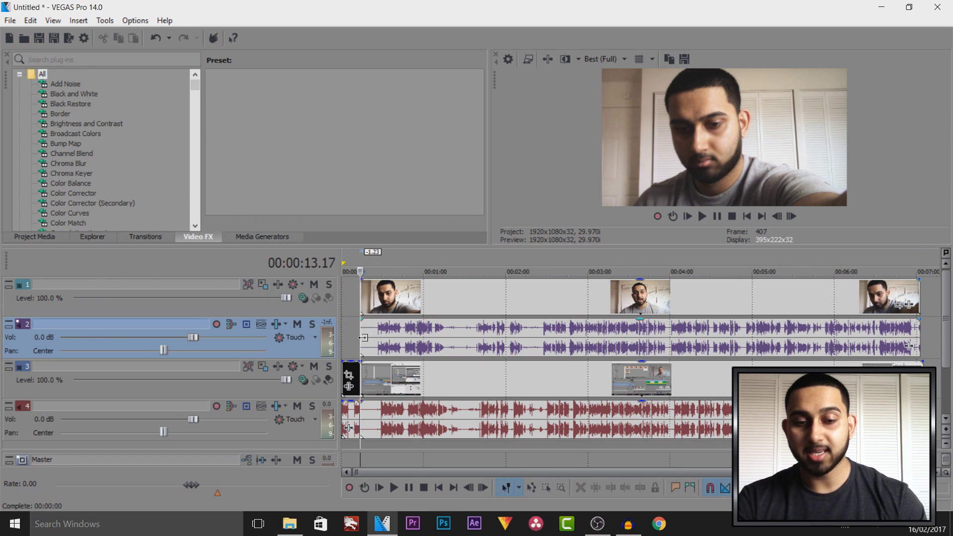
- Check the resample mode in the properties of the screen recording event
{"action": "left_click", "coordinate": [363, 337]}
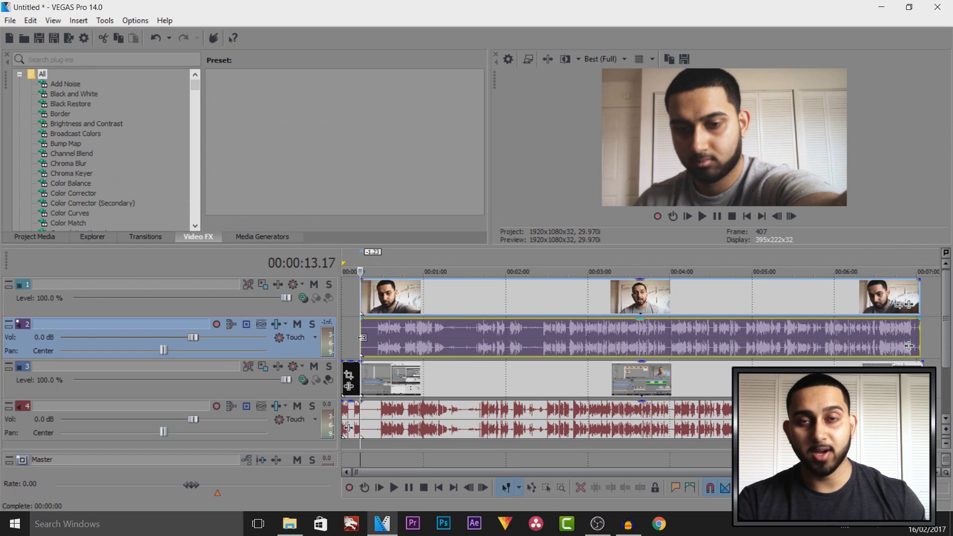
{"action": "left_click", "coordinate": [363, 293]}
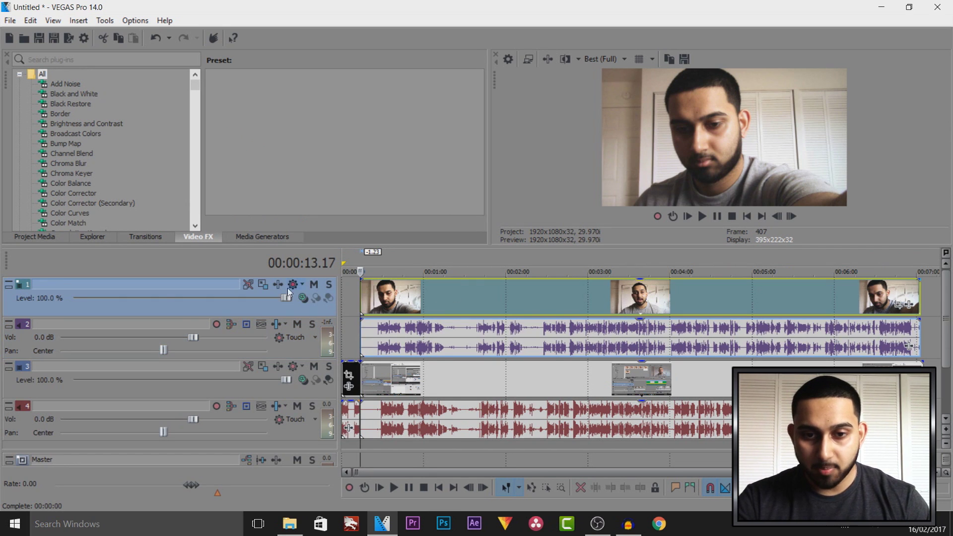
{"action": "scroll", "coordinate": [422, 314], "scroll_direction": "up", "scroll_amount": 1}
{"action": "scroll", "coordinate": [401, 297], "scroll_direction": "up", "scroll_amount": 2}
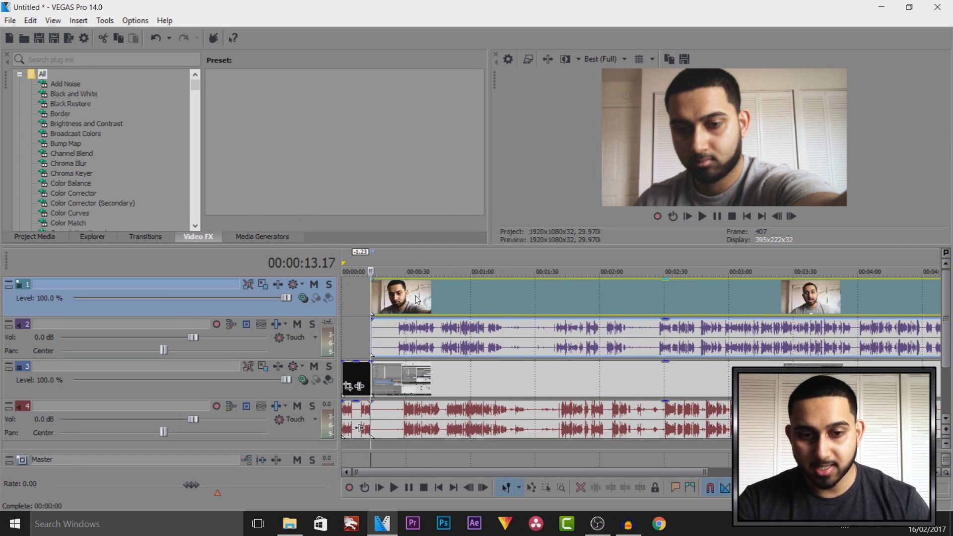
{"action": "left_click", "coordinate": [403, 385]}
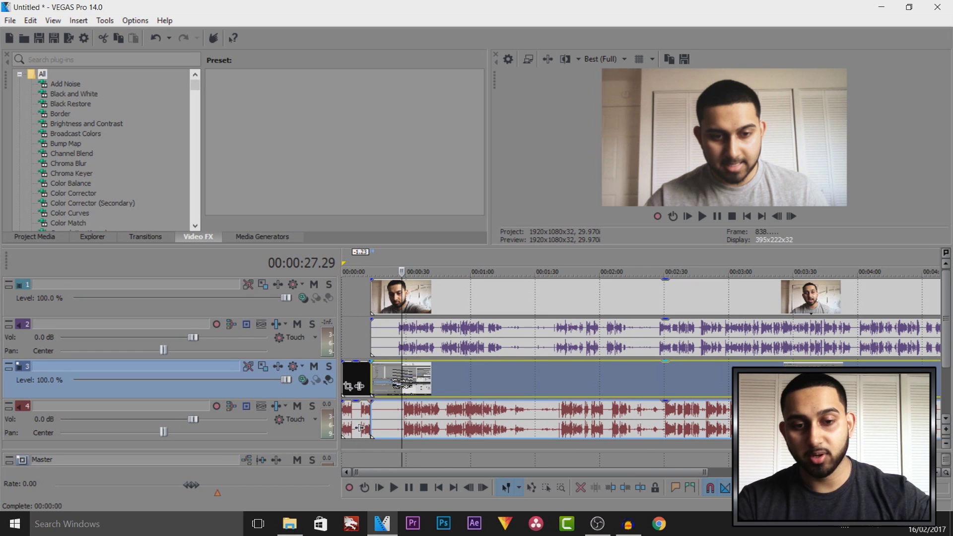
{"action": "left_click", "coordinate": [405, 381]}
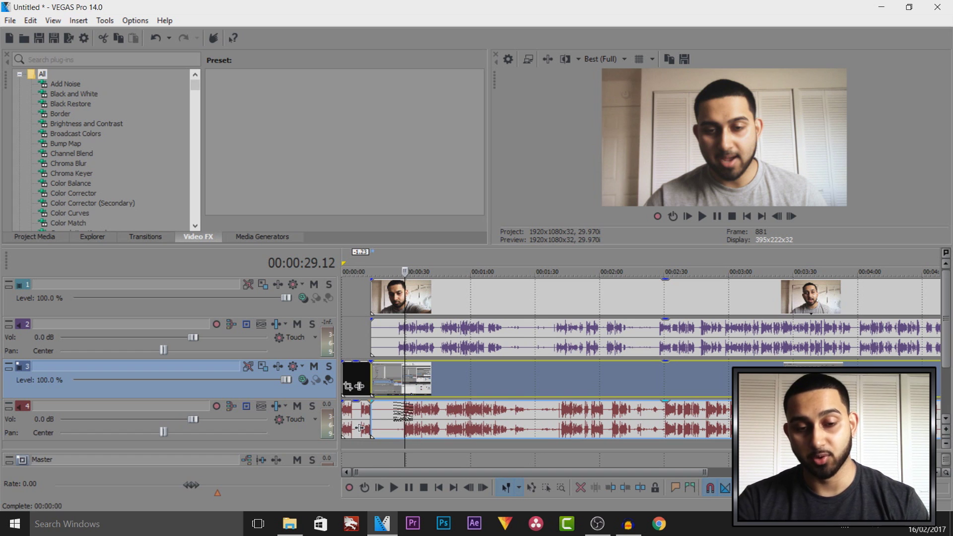
{"action": "right_click", "coordinate": [401, 391]}
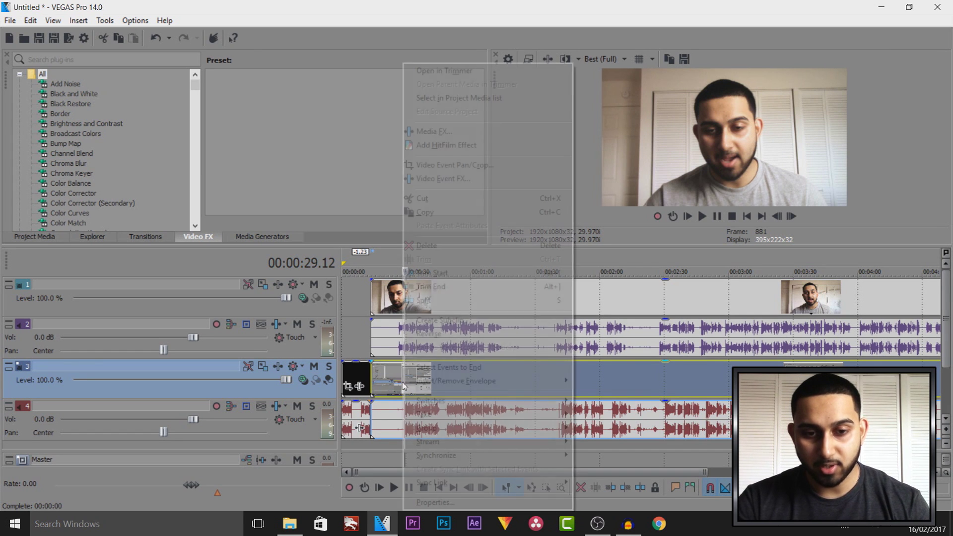
{"action": "left_click", "coordinate": [445, 498]}
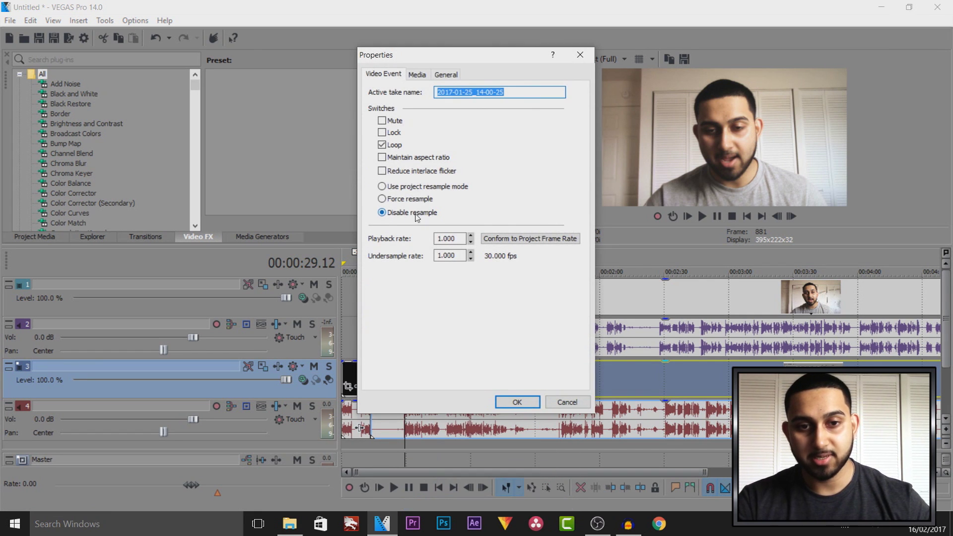
{"action": "left_click", "coordinate": [527, 403]}
- Check the properties of the facecam video event on the first track
{"action": "right_click", "coordinate": [420, 308]}
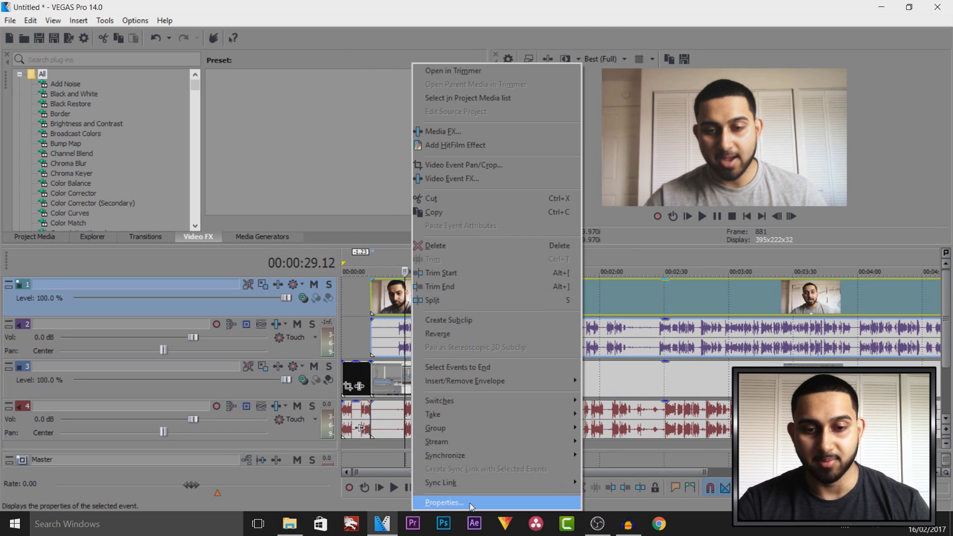
{"action": "left_click", "coordinate": [470, 506]}
{"action": "left_click", "coordinate": [515, 402]}
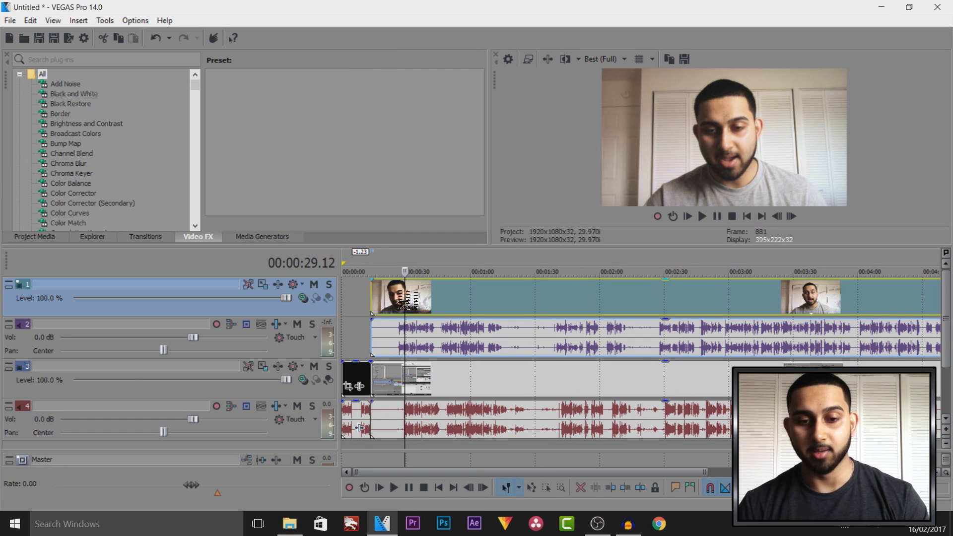
- Switch to OBS to view its scenes and sources, and return to VEGAS Pro
{"action": "left_click", "coordinate": [397, 385]}
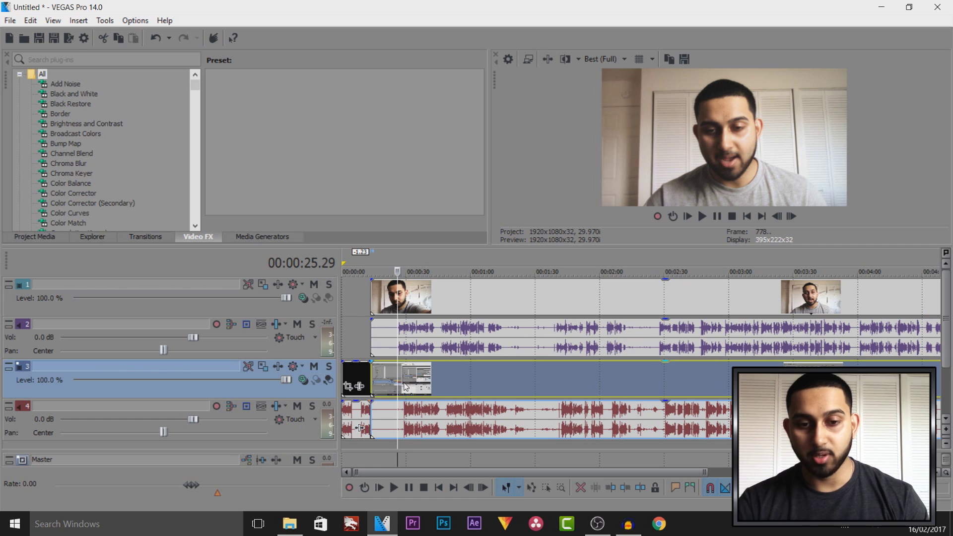
{"action": "left_click", "coordinate": [404, 386]}
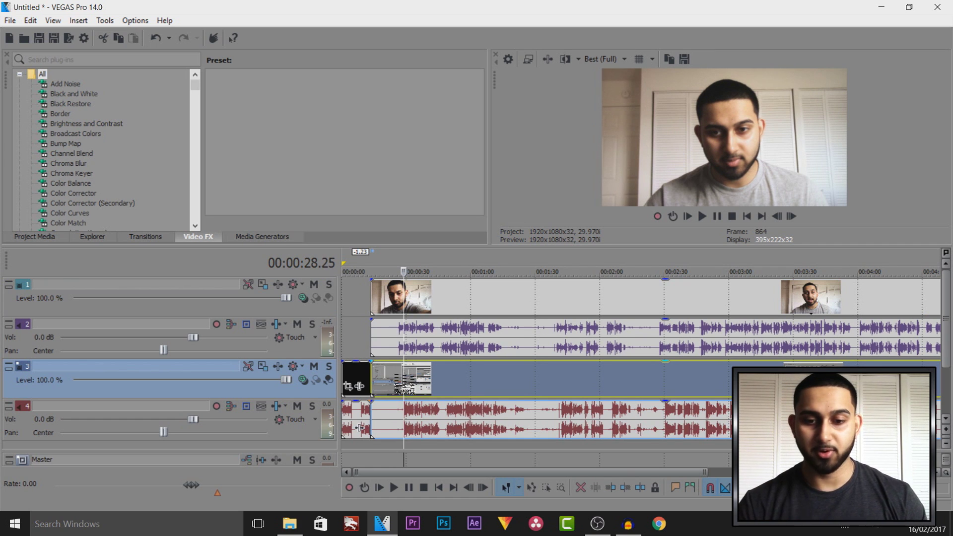
{"action": "left_click", "coordinate": [607, 524]}
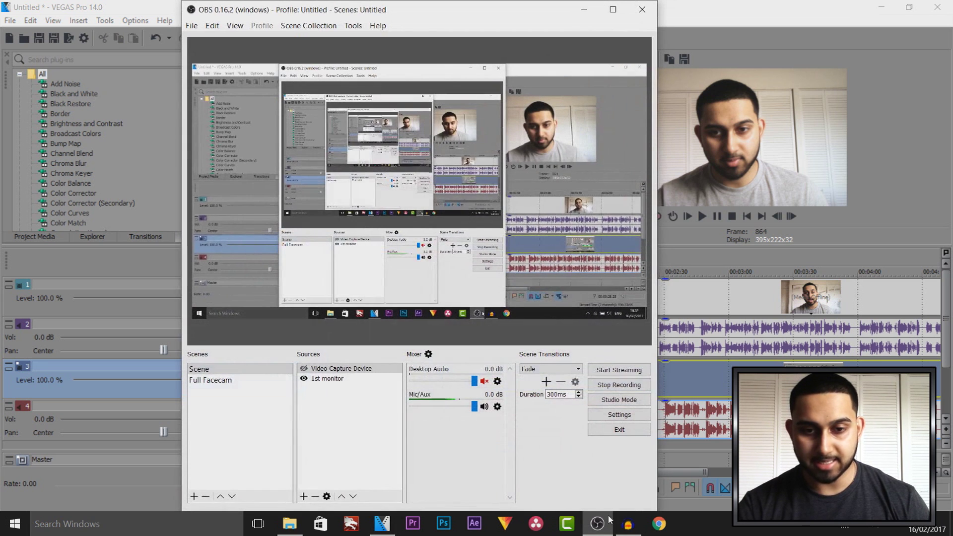
{"action": "left_click", "coordinate": [744, 12]}
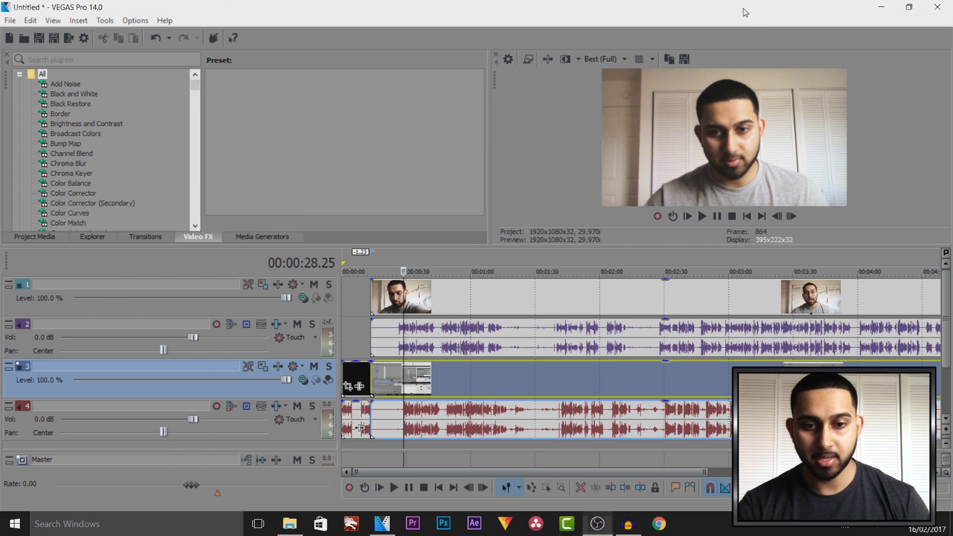
- Shift the facecam event along the timeline until its audio waveform lines up with the screen recording's audio near 00:00:29
{"action": "left_click", "coordinate": [402, 337]}
{"action": "scroll", "coordinate": [401, 337], "scroll_direction": "up", "scroll_amount": 3}
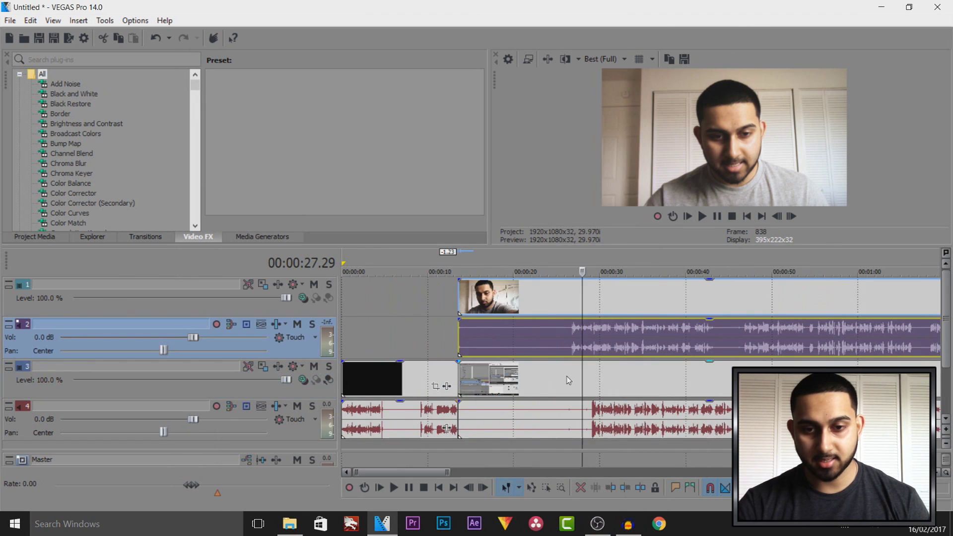
{"action": "left_click", "coordinate": [594, 395]}
{"action": "scroll", "coordinate": [594, 395], "scroll_direction": "up", "scroll_amount": 6}
{"action": "scroll", "coordinate": [634, 386], "scroll_direction": "up", "scroll_amount": 3}
{"action": "left_click", "coordinate": [693, 346]}
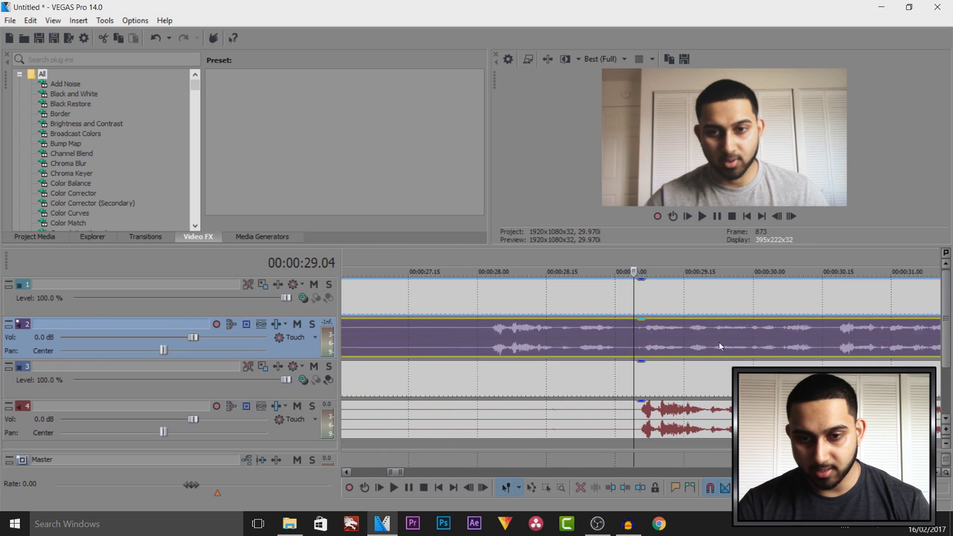
{"action": "left_click", "coordinate": [653, 430]}
{"action": "scroll", "coordinate": [653, 430], "scroll_direction": "up", "scroll_amount": 3}
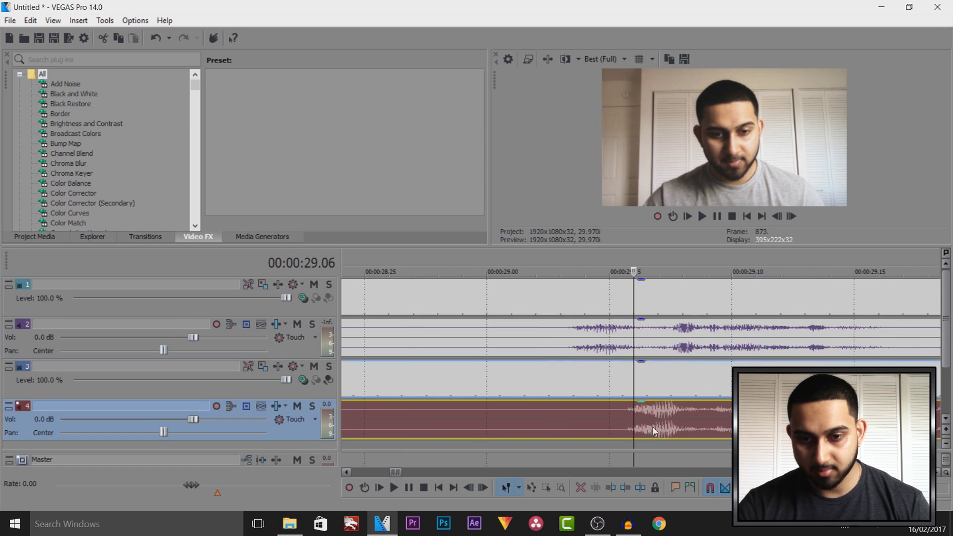
{"action": "left_click", "coordinate": [692, 428]}
{"action": "left_click_drag", "start_coordinate": [622, 335], "coordinate": [664, 332]}
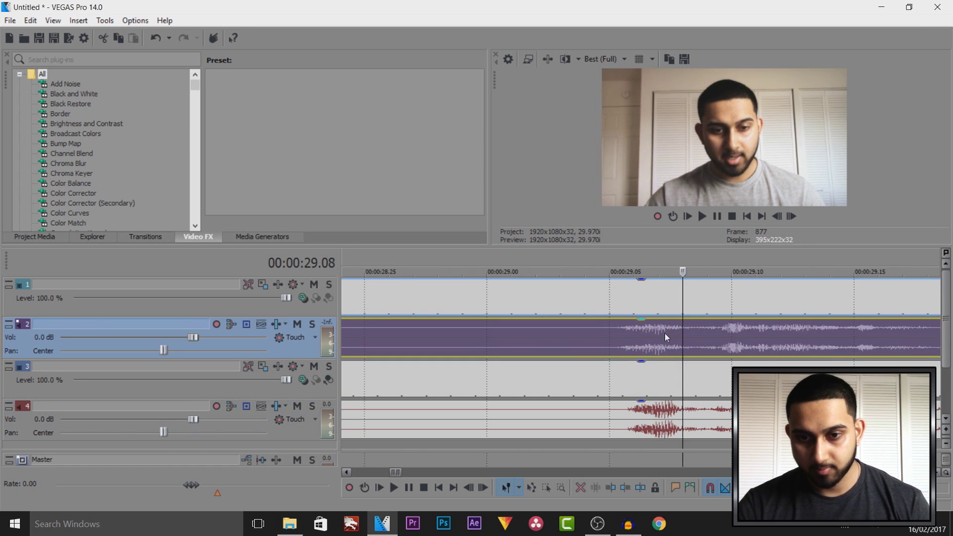
- Delete the facecam's audio track, keeping its video event
{"action": "scroll", "coordinate": [666, 443], "scroll_direction": "down", "scroll_amount": 10}
{"action": "right_click", "coordinate": [288, 357]}
{"action": "left_click", "coordinate": [380, 132]}
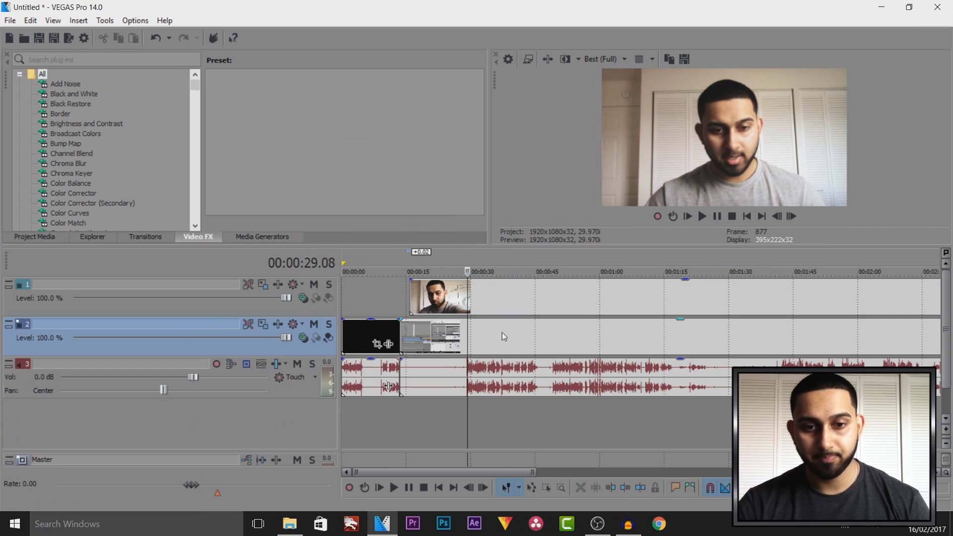
{"action": "scroll", "coordinate": [501, 332], "scroll_direction": "down", "scroll_amount": 5}
{"action": "left_click", "coordinate": [377, 376]}
{"action": "left_click", "coordinate": [382, 380]}
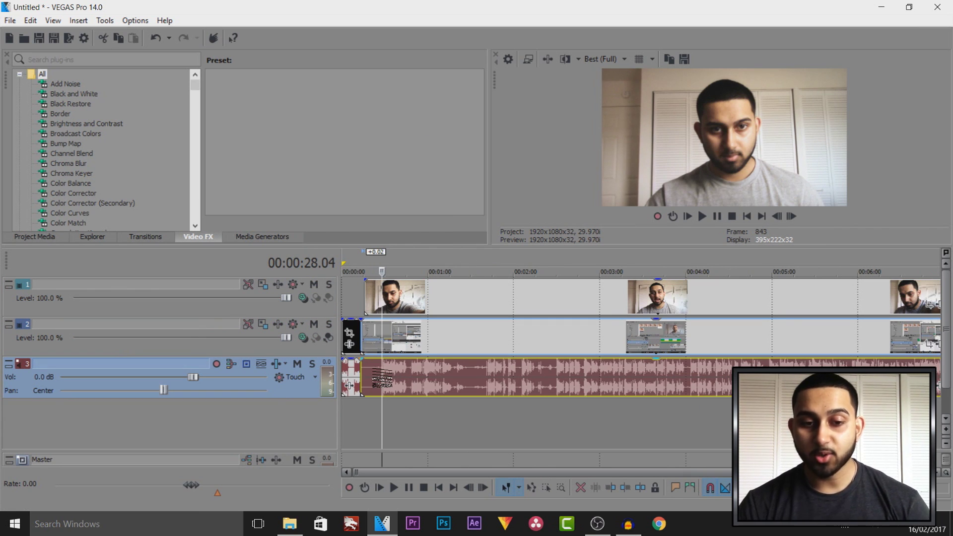
{"action": "left_click", "coordinate": [424, 376]}
{"action": "scroll", "coordinate": [421, 377], "scroll_direction": "down", "scroll_amount": 1}
{"action": "left_click", "coordinate": [374, 379]}
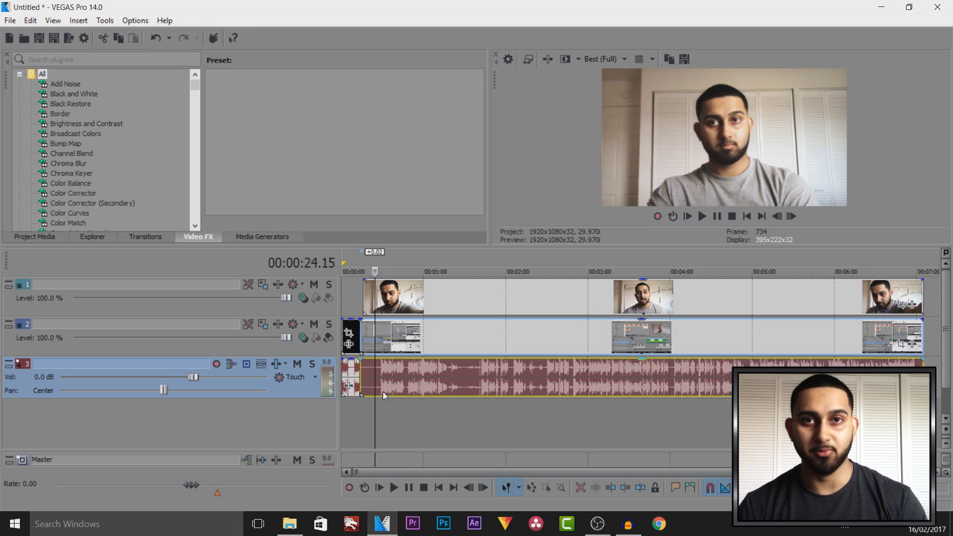
- Add the WAV voice recording from the "Dissappear with smoke" folder on a new track, starting with the screen recording
{"action": "key", "text": "alt+Tab"}
{"action": "left_click", "coordinate": [598, 379]}
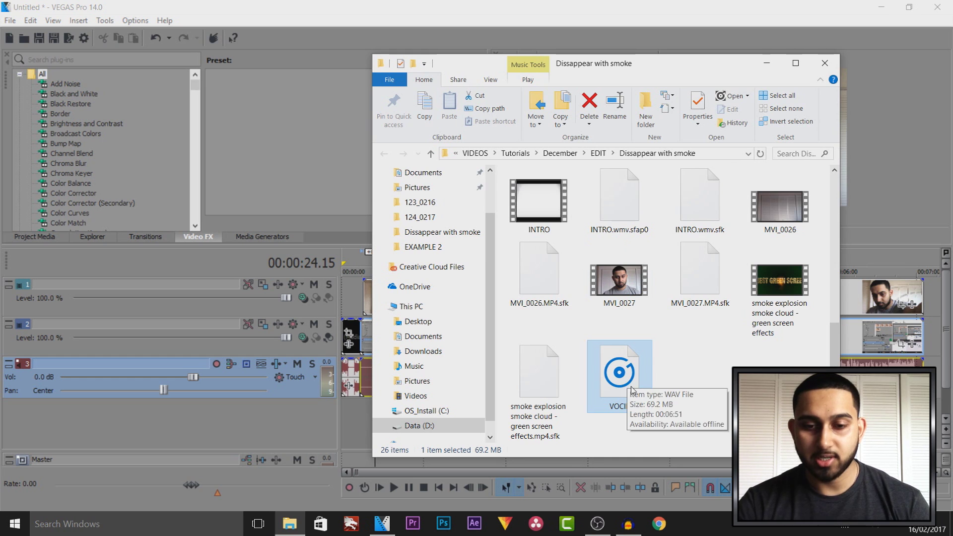
{"action": "left_click_drag", "start_coordinate": [355, 421], "coordinate": [369, 423]}
{"action": "left_click", "coordinate": [386, 431]}
{"action": "scroll", "coordinate": [446, 422], "scroll_direction": "up", "scroll_amount": 5}
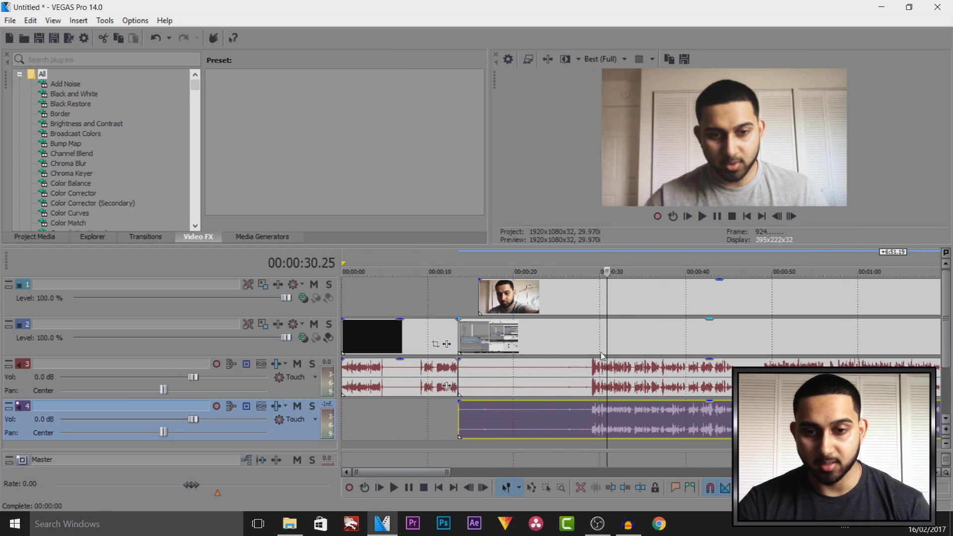
- Replace the screen recording's audio event on the third track with the WAV voice recording
{"action": "scroll", "coordinate": [429, 401], "scroll_direction": "down", "scroll_amount": 5}
{"action": "left_click", "coordinate": [394, 384]}
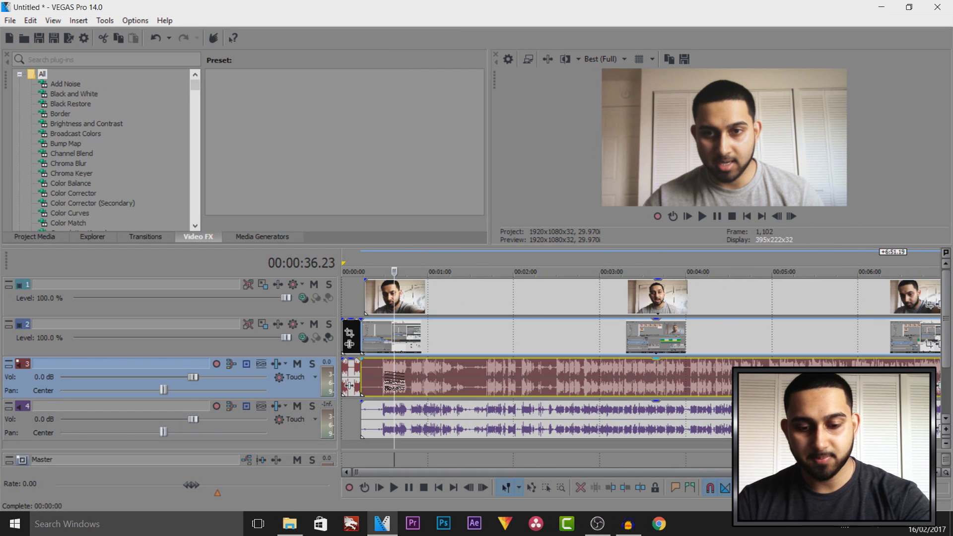
{"action": "left_click_drag", "start_coordinate": [380, 418], "coordinate": [379, 386]}
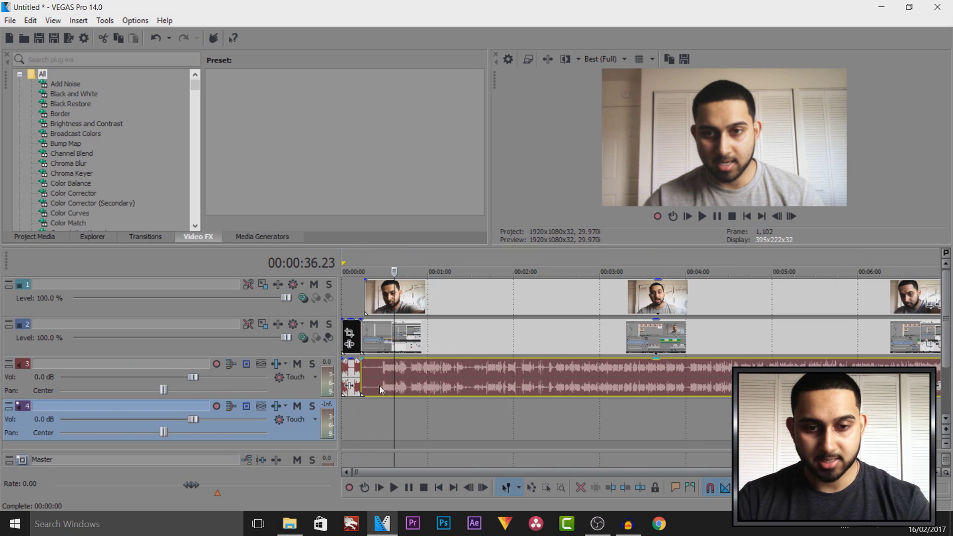
- Trim the opening off the facecam, screen recording and voice events together so that all three start directly after the intro
{"action": "left_click", "coordinate": [456, 303], "text": "shift"}
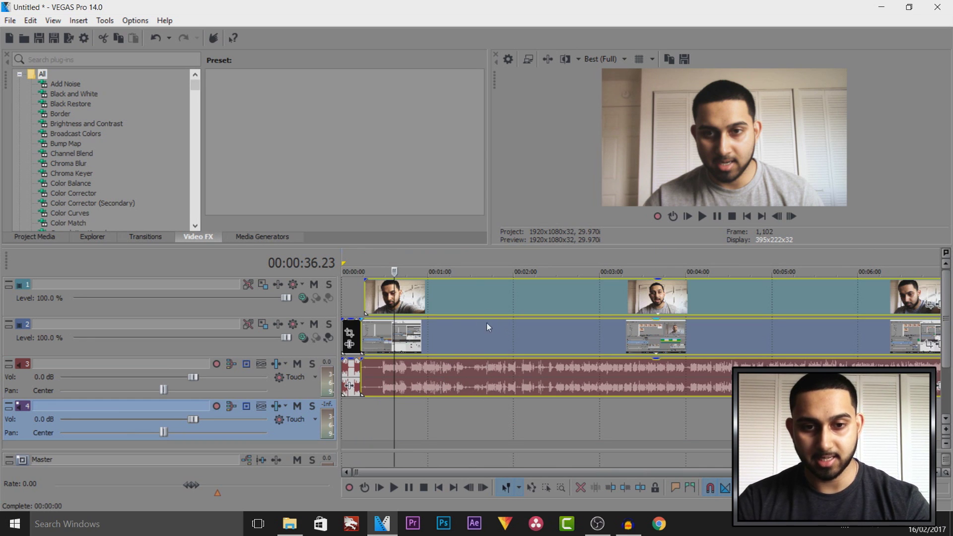
{"action": "left_click", "coordinate": [362, 343]}
{"action": "scroll", "coordinate": [416, 366], "scroll_direction": "up", "scroll_amount": 4}
{"action": "mouse_move", "coordinate": [417, 346]}
{"action": "left_mouse_down"}
{"action": "mouse_move", "coordinate": [587, 344]}
{"action": "mouse_move", "coordinate": [416, 334]}
{"action": "left_mouse_up"}
- Preview the intro clip from the start of the timeline
{"action": "left_click", "coordinate": [352, 306]}
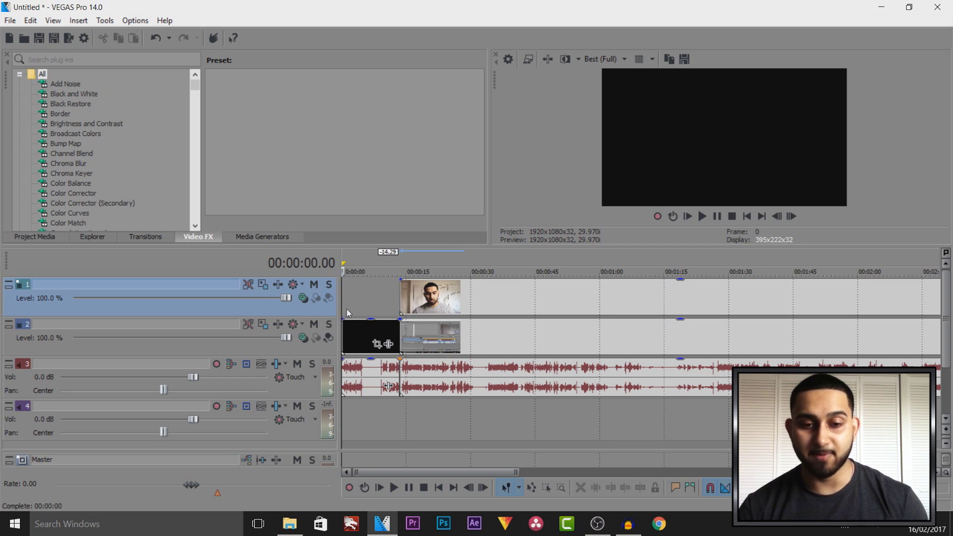
{"action": "left_click", "coordinate": [350, 305]}
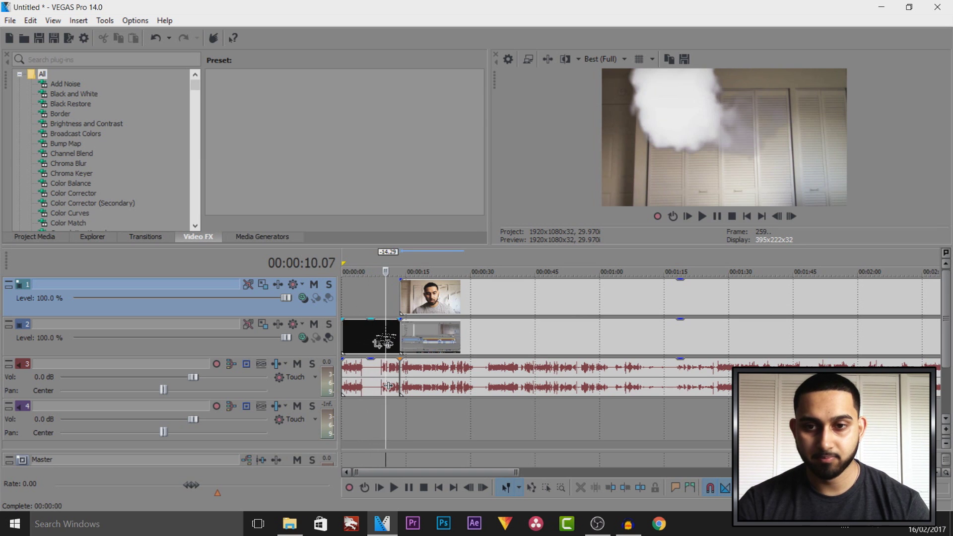
- Try making the screen recording's track a compositing child of the facecam track and play the intro from the start
{"action": "left_click_drag", "start_coordinate": [390, 341], "coordinate": [388, 340]}
{"action": "left_click", "coordinate": [328, 338]}
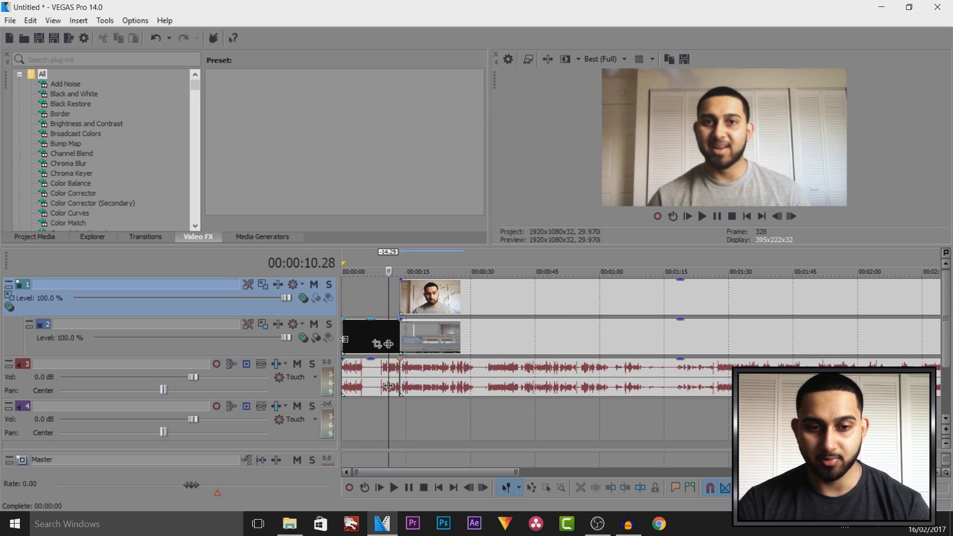
{"action": "left_click", "coordinate": [342, 340]}
{"action": "scroll", "coordinate": [350, 350], "scroll_direction": "up", "scroll_amount": 3}
{"action": "key", "text": "space"}
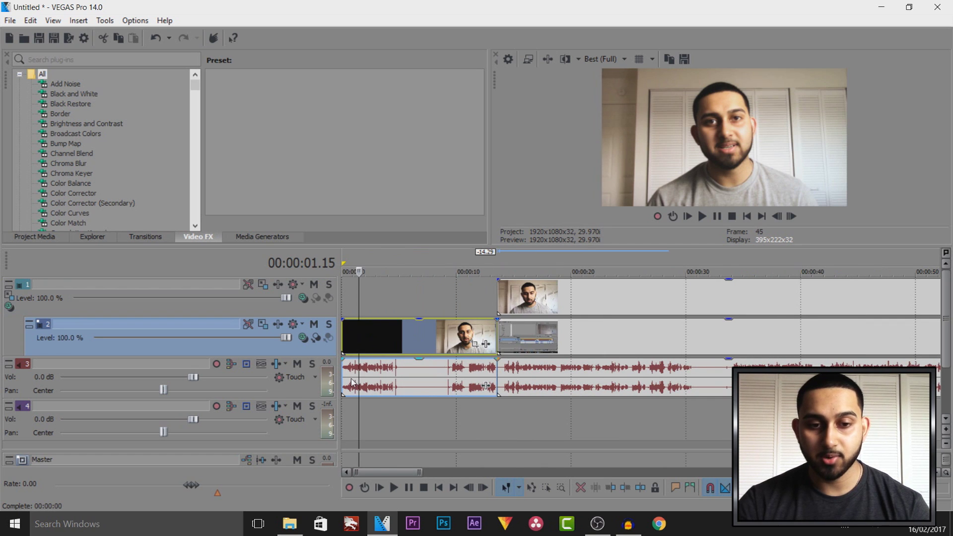
{"action": "scroll", "coordinate": [351, 380], "scroll_direction": "up", "scroll_amount": 5}
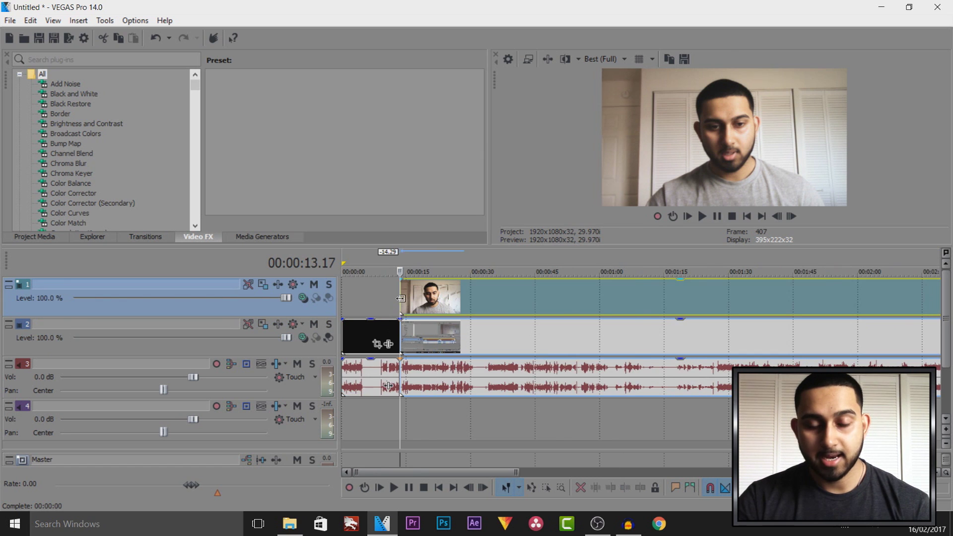
- Enable Mask in the facecam event's Pan/Crop settings and apply the Facecam preset
{"action": "scroll", "coordinate": [399, 299], "scroll_direction": "down", "scroll_amount": 4}
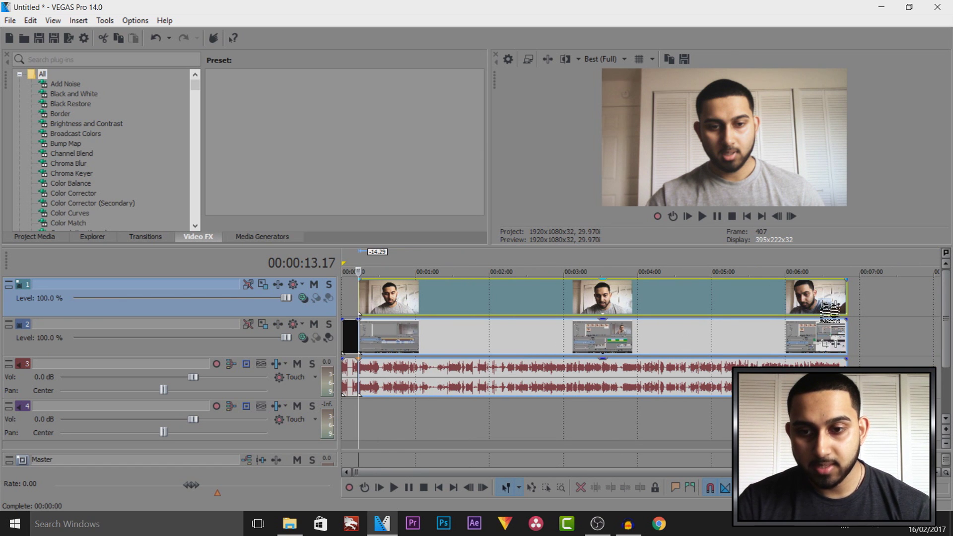
{"action": "left_click", "coordinate": [824, 304]}
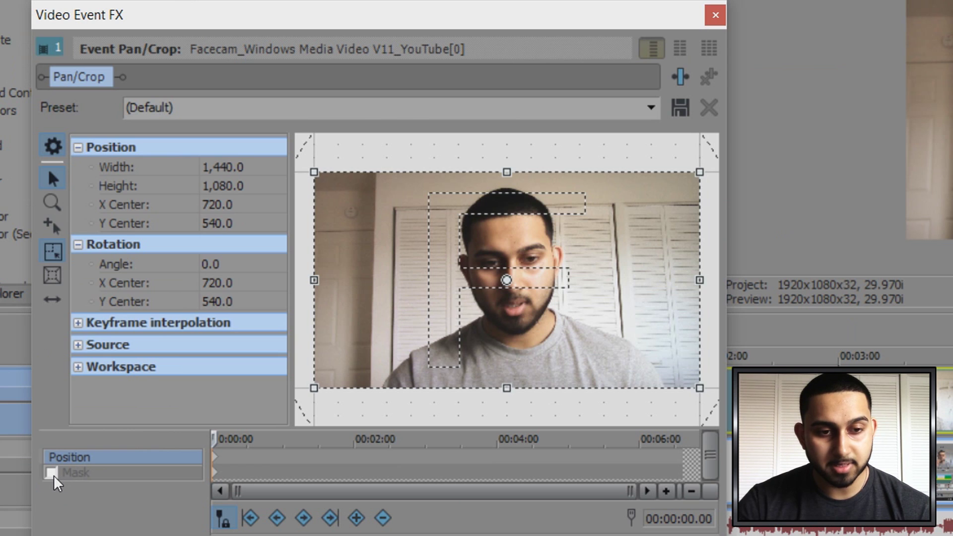
{"action": "left_click", "coordinate": [52, 473]}
{"action": "left_click", "coordinate": [650, 107]}
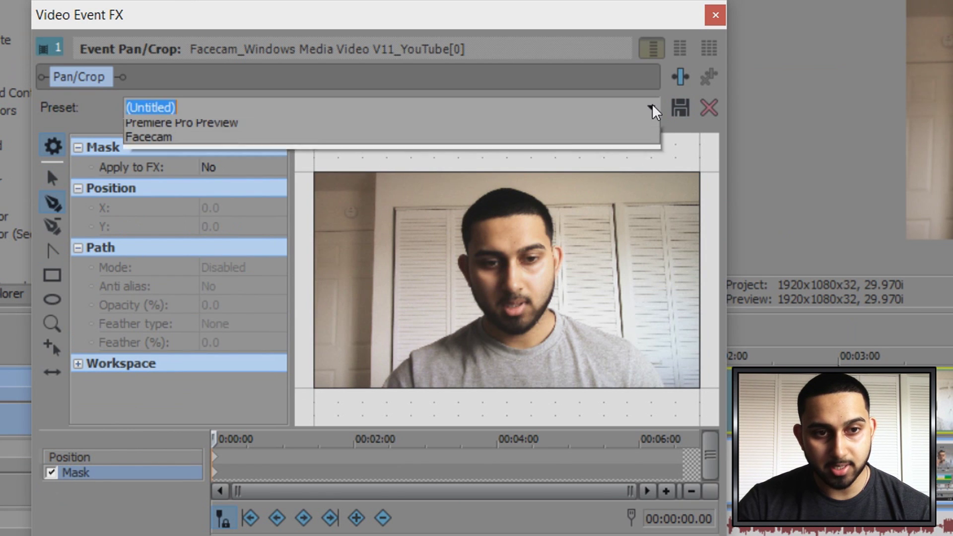
{"action": "left_click", "coordinate": [261, 158]}
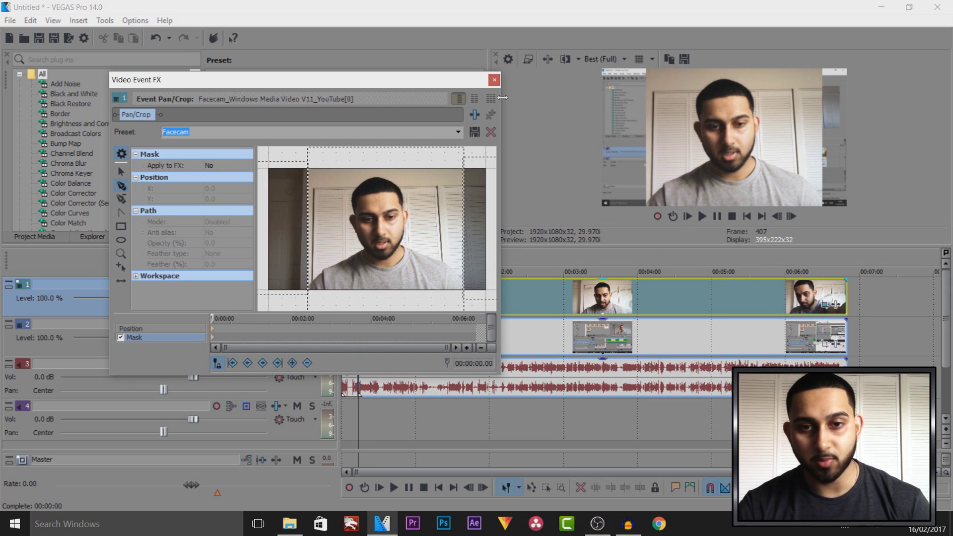
{"action": "left_click", "coordinate": [494, 80]}
- Apply the Facecam 2 preset to the facecam track's Track Motion to shrink the facecam into the frame's lower-right corner
{"action": "left_click", "coordinate": [264, 288]}
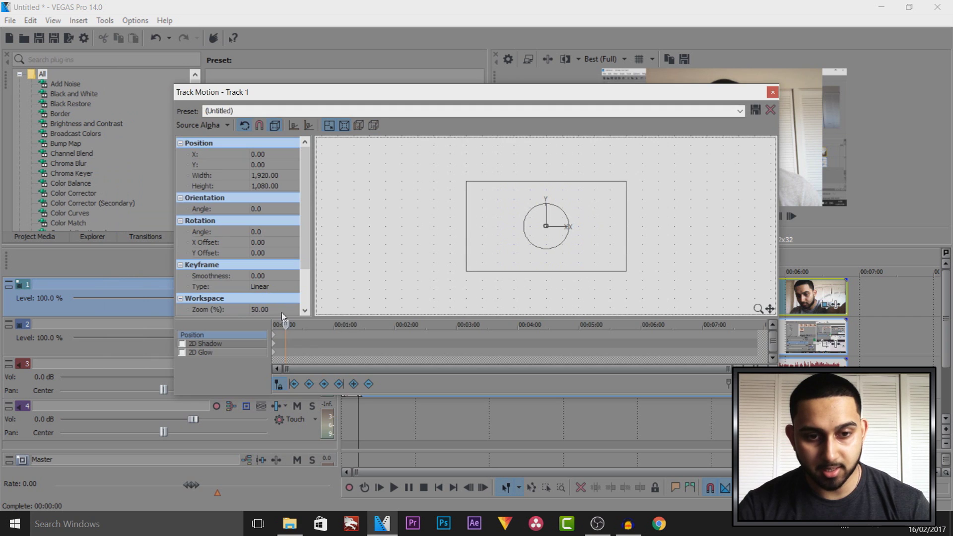
{"action": "left_click", "coordinate": [739, 114]}
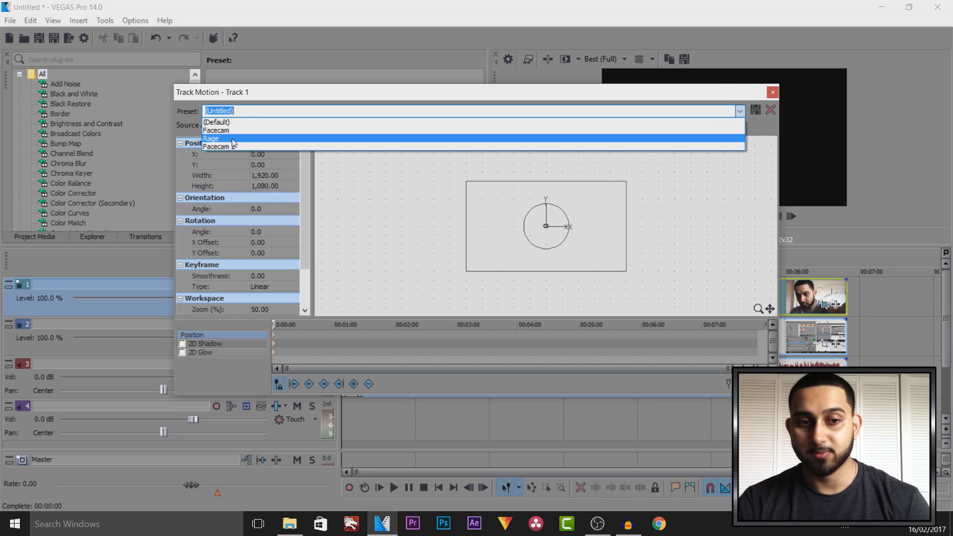
{"action": "left_click", "coordinate": [232, 147]}
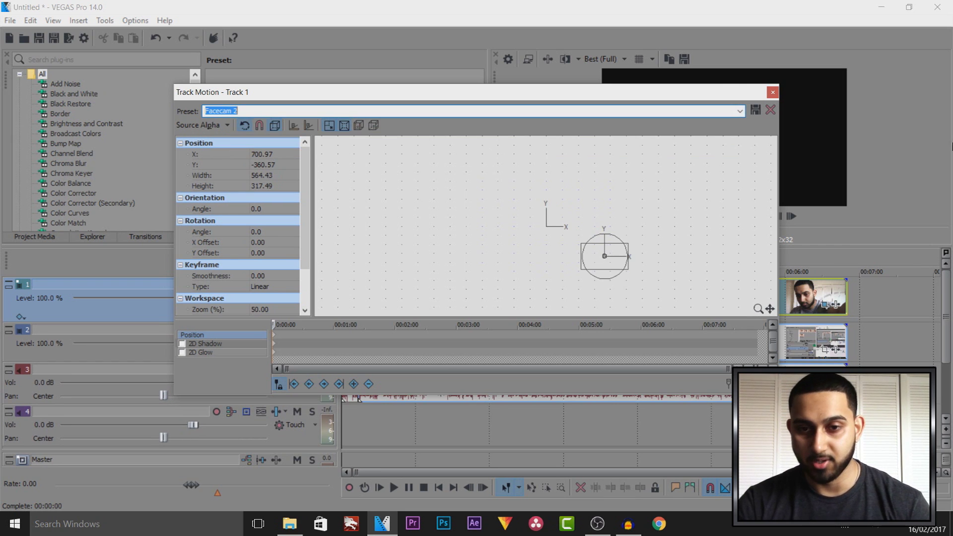
{"action": "left_click", "coordinate": [772, 93]}
{"action": "left_click", "coordinate": [359, 309]}
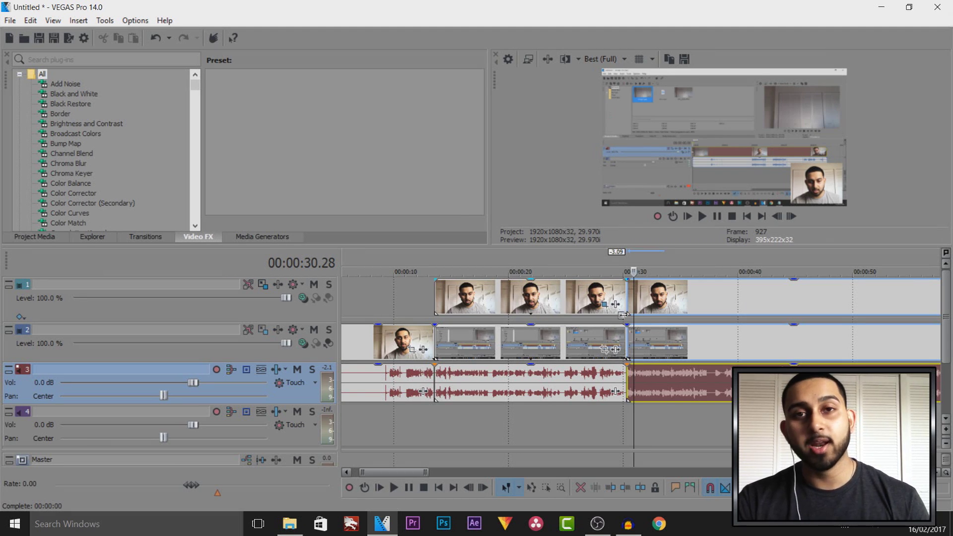
- Set the video preview quality to Preview (Auto)
{"action": "left_click", "coordinate": [600, 59]}
{"action": "mouse_move", "coordinate": [614, 91]}
{"action": "left_click", "coordinate": [683, 91]}
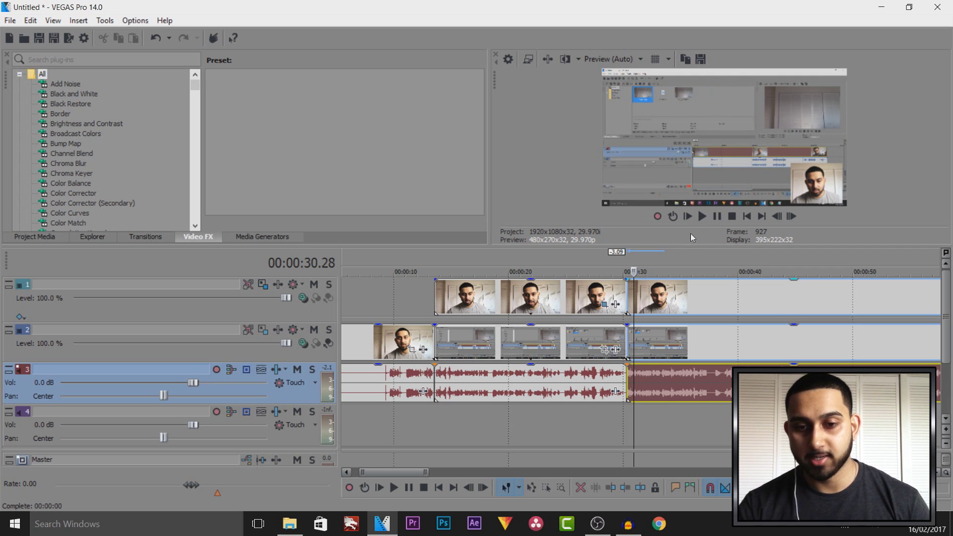
- Inspect the events around the cut near 00:00:30 and further along the combined timeline
{"action": "left_click", "coordinate": [614, 341]}
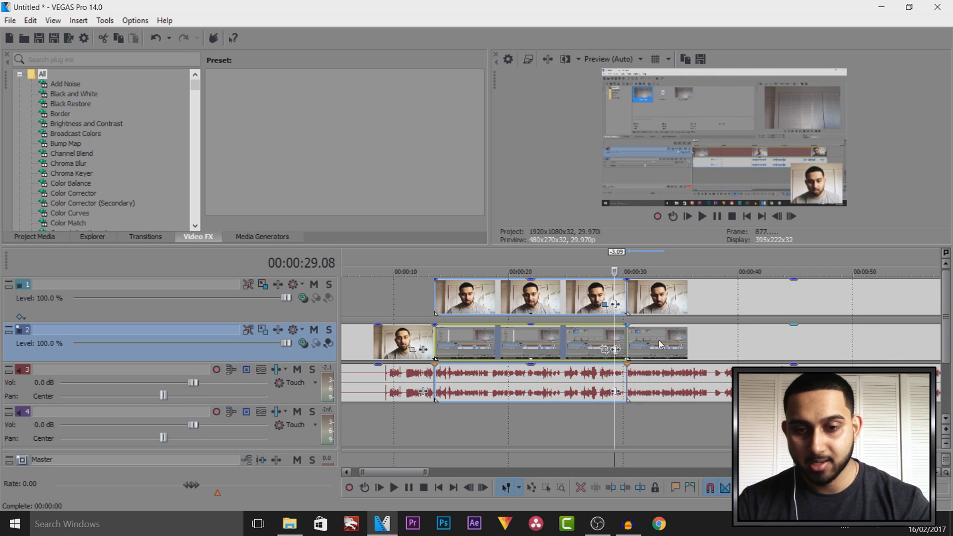
{"action": "left_click", "coordinate": [638, 350]}
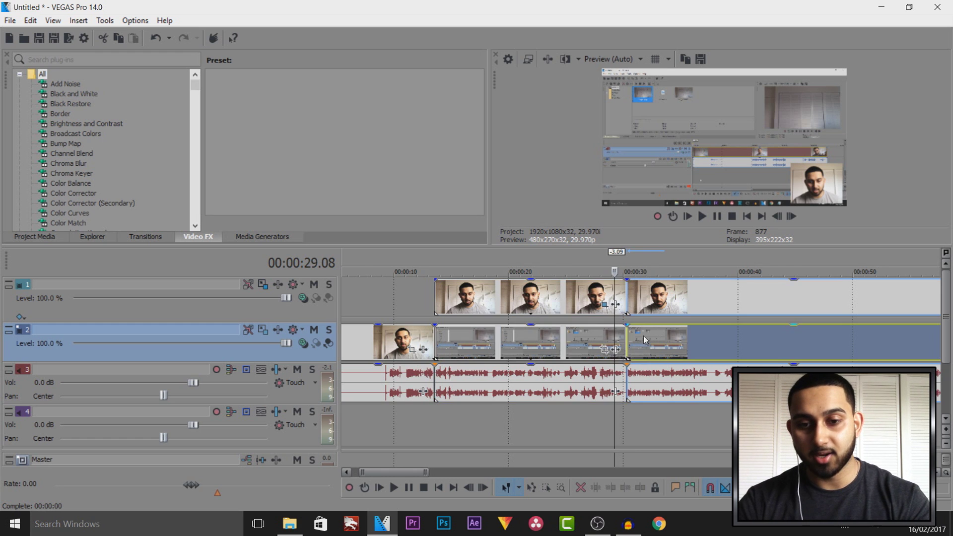
{"action": "scroll", "coordinate": [637, 350], "scroll_direction": "down", "scroll_amount": 6}
{"action": "scroll", "coordinate": [631, 382], "scroll_direction": "down", "scroll_amount": 2}
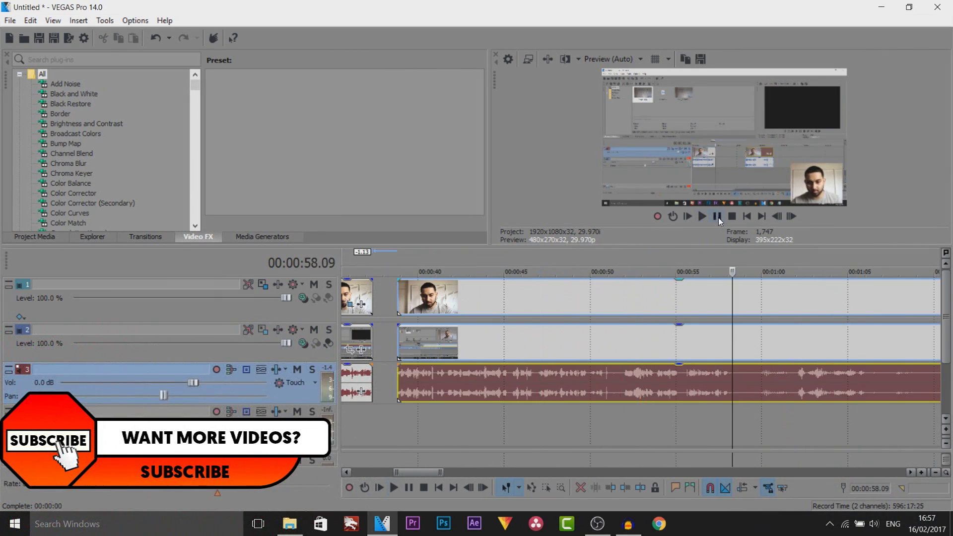
{"action": "left_click", "coordinate": [618, 346]}
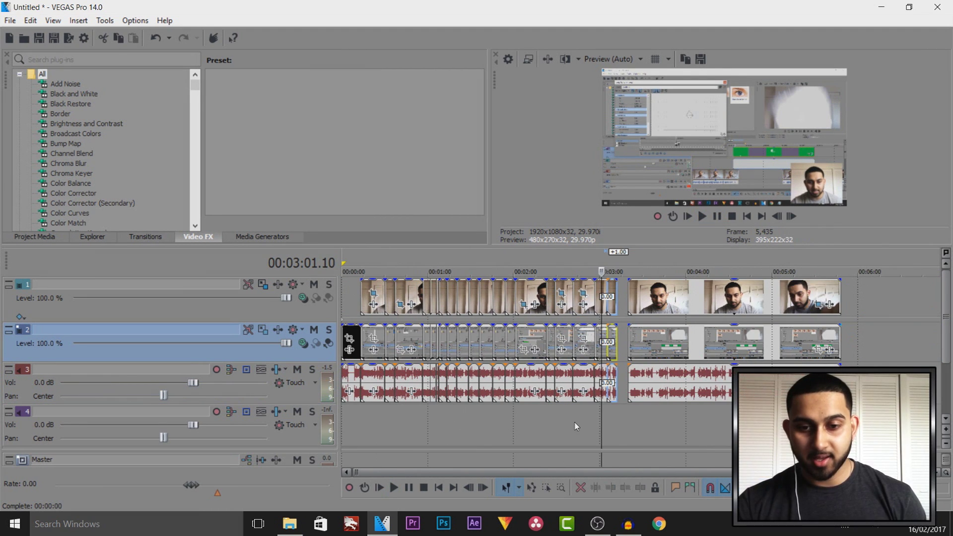
- Look over the cut facecam, screen recording and voice events along the whole timeline
{"action": "left_click", "coordinate": [479, 421]}
{"action": "left_click", "coordinate": [468, 421]}
{"action": "left_click", "coordinate": [559, 418]}
{"action": "left_click", "coordinate": [572, 423]}
{"action": "left_click_drag", "start_coordinate": [570, 425], "coordinate": [396, 399]}
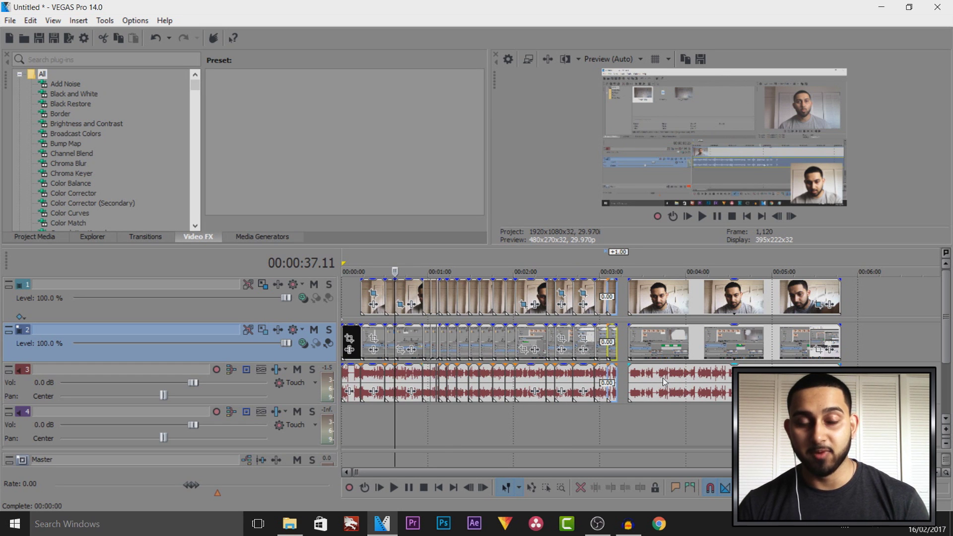
{"action": "scroll", "coordinate": [666, 355], "scroll_direction": "up", "scroll_amount": 2}
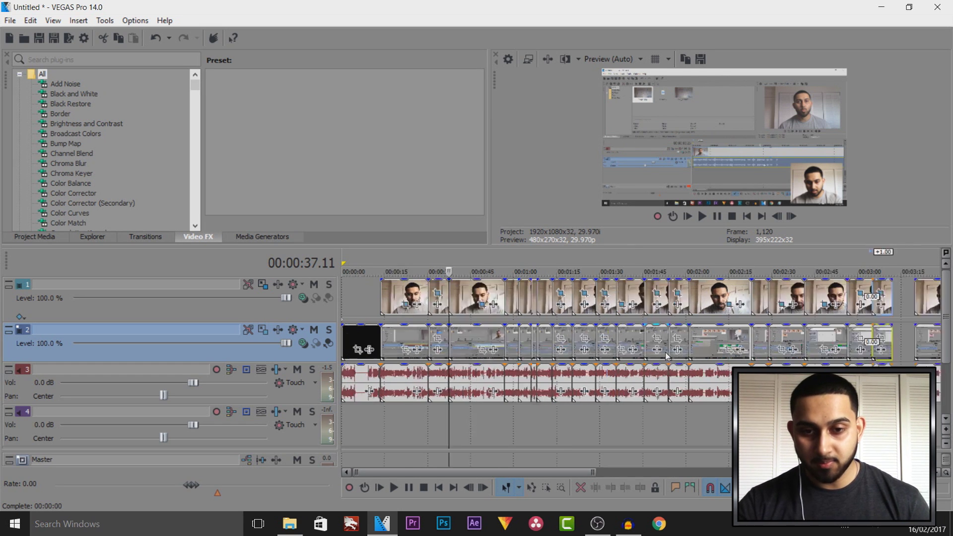
{"action": "scroll", "coordinate": [667, 355], "scroll_direction": "up", "scroll_amount": 1}
{"action": "left_click", "coordinate": [522, 348]}
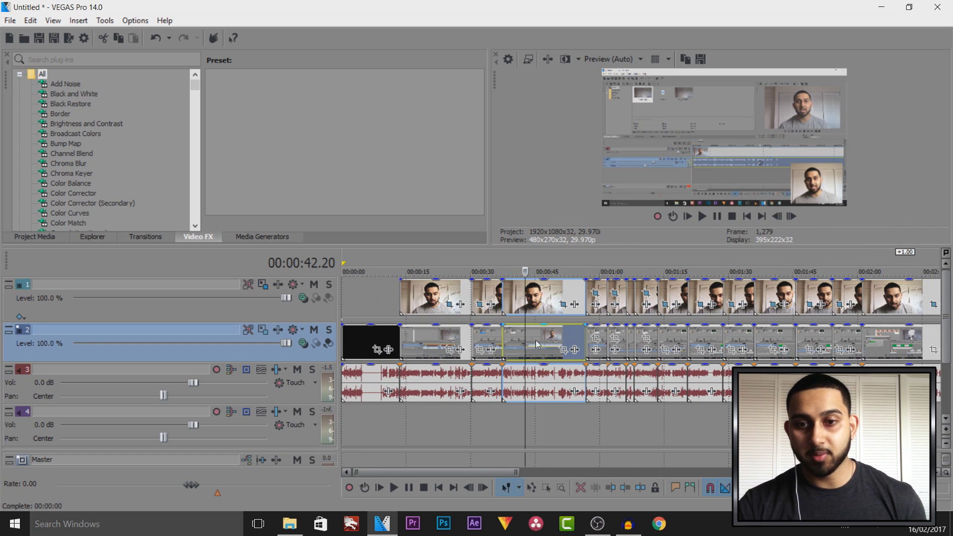
{"action": "left_click_drag", "start_coordinate": [532, 346], "coordinate": [599, 355]}
{"action": "scroll", "coordinate": [600, 355], "scroll_direction": "down", "scroll_amount": 3}
{"action": "left_click", "coordinate": [549, 372]}
{"action": "scroll", "coordinate": [549, 372], "scroll_direction": "up", "scroll_amount": 4}
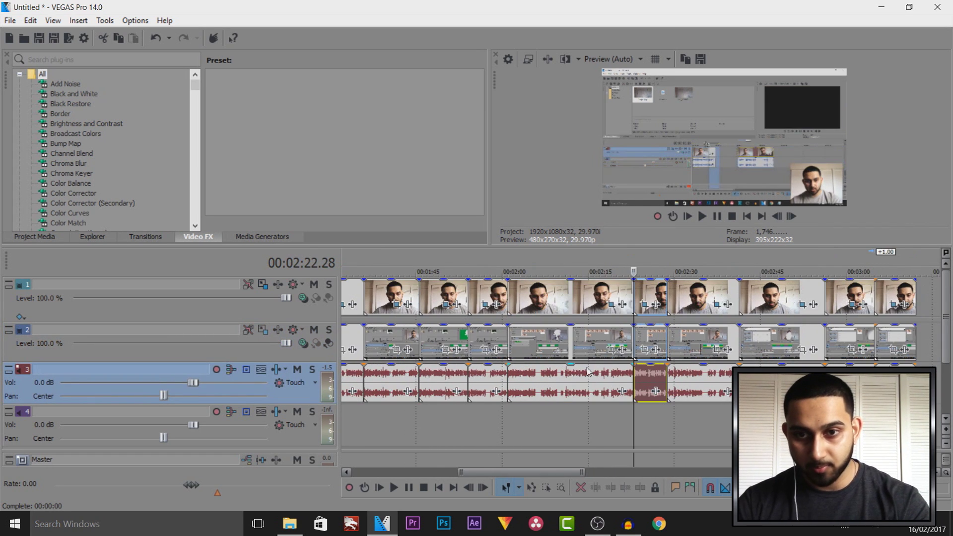
- Preview the footage and split the grouped facecam, screen recording and voice events at 00:01:50.02
{"action": "key", "text": "space"}
{"action": "key", "text": "space"}
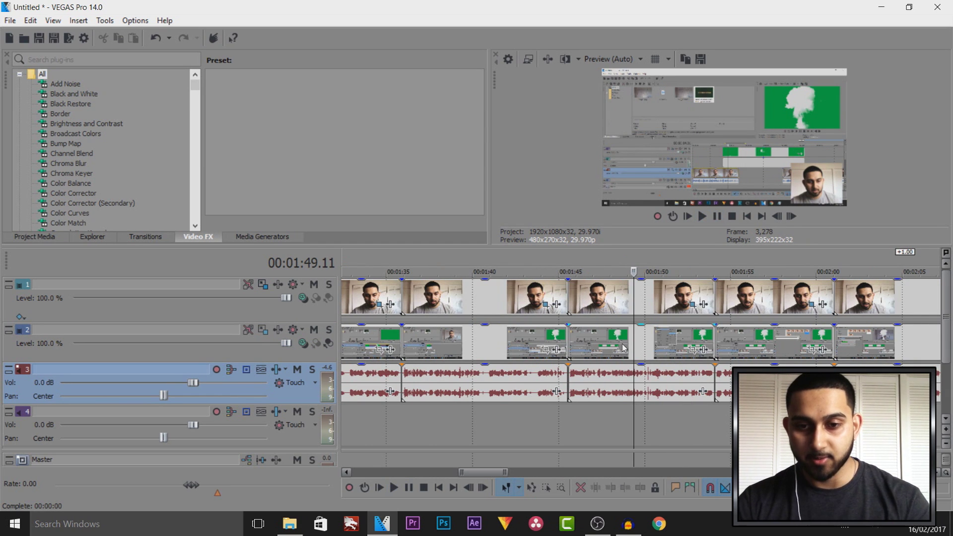
{"action": "left_click", "coordinate": [624, 347]}
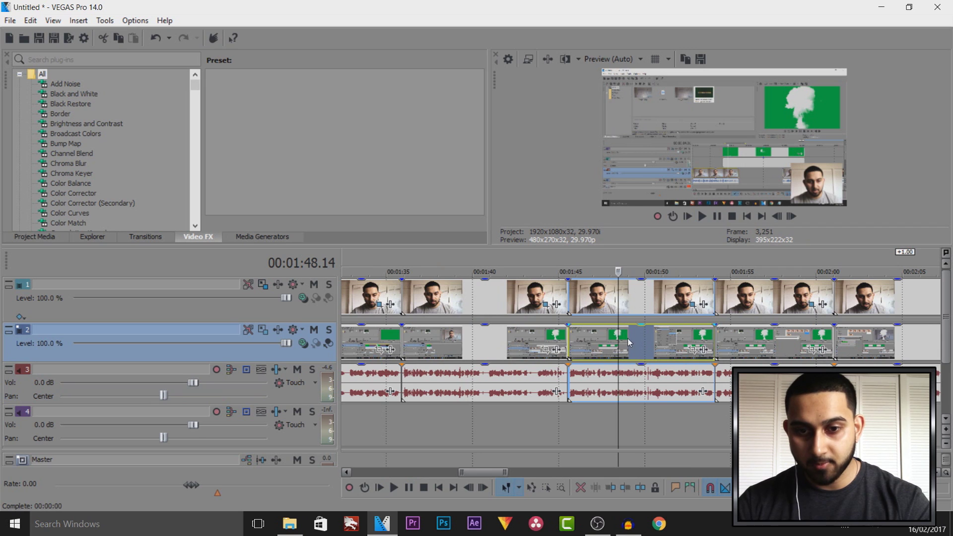
{"action": "left_click", "coordinate": [646, 341]}
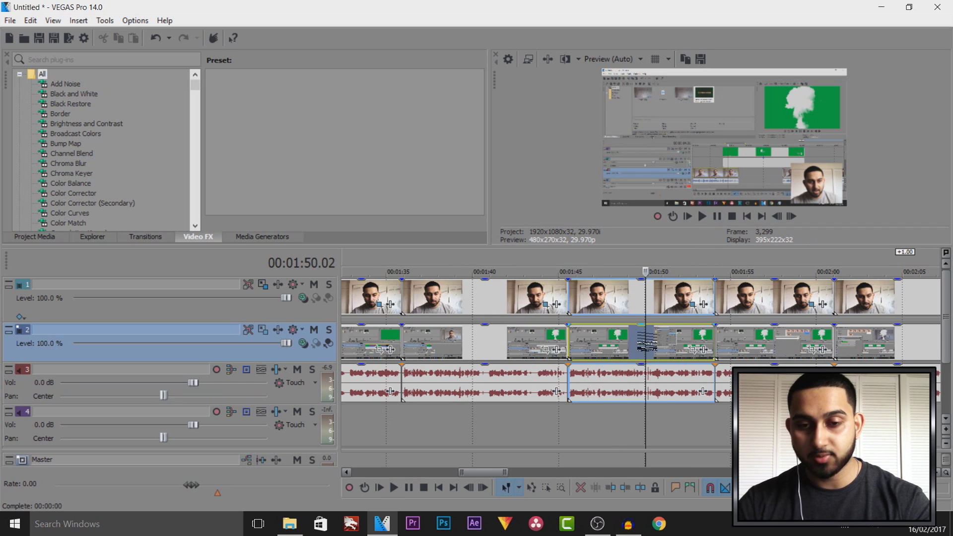
{"action": "key", "text": "s"}
{"action": "left_click", "coordinate": [653, 351]}
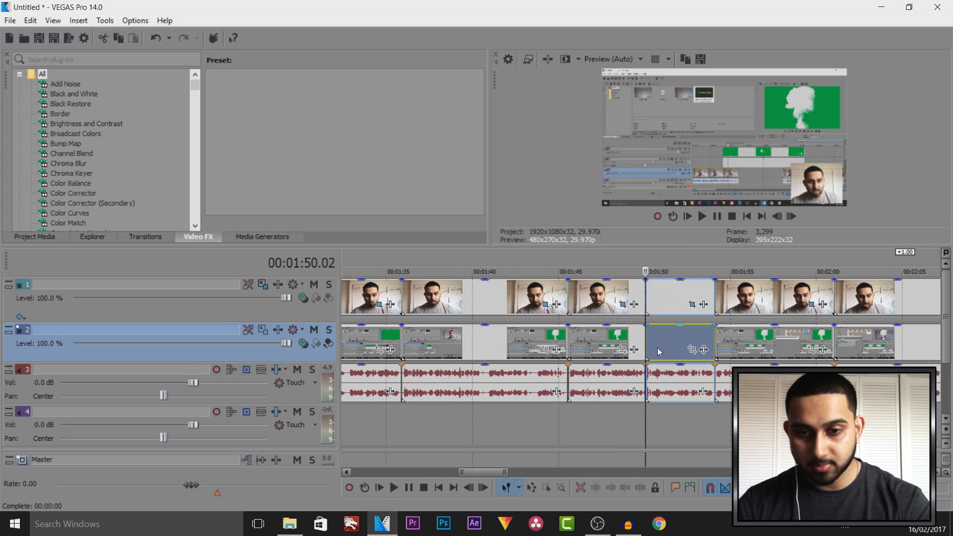
- Crop the screen recording event starting at 00:01:50.02 to the upper-left part of its frame, about 1,015 by 571
{"action": "left_click", "coordinate": [691, 349]}
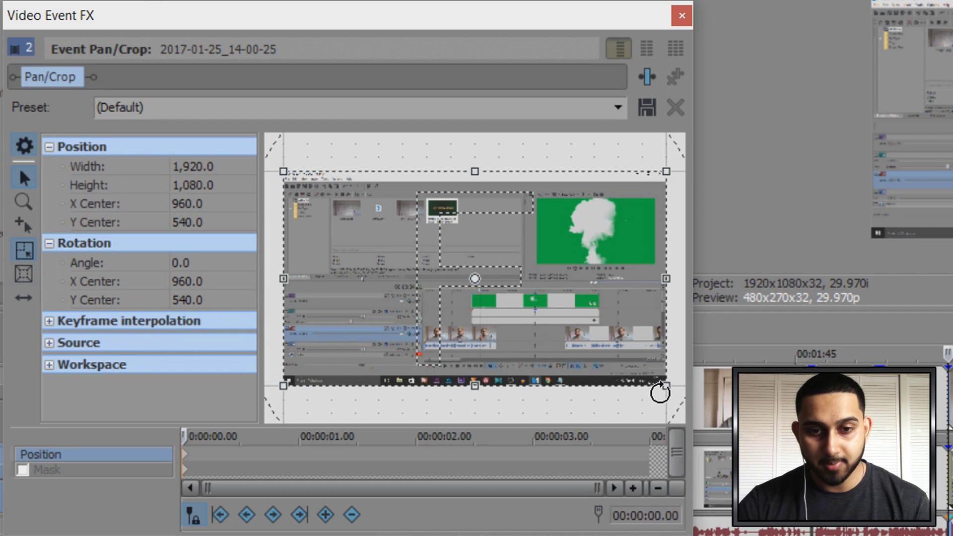
{"action": "left_click_drag", "start_coordinate": [662, 392], "coordinate": [498, 306]}
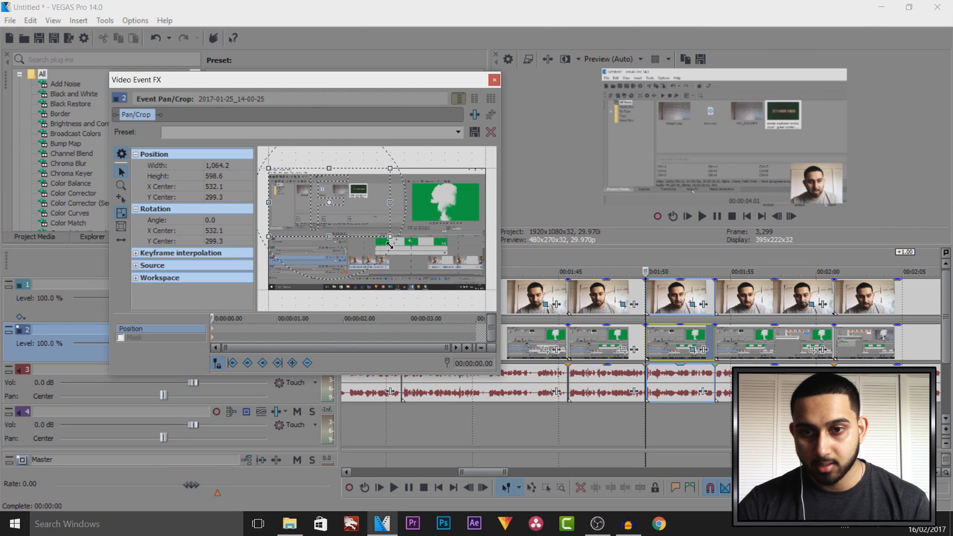
{"action": "left_click_drag", "start_coordinate": [389, 244], "coordinate": [382, 240]}
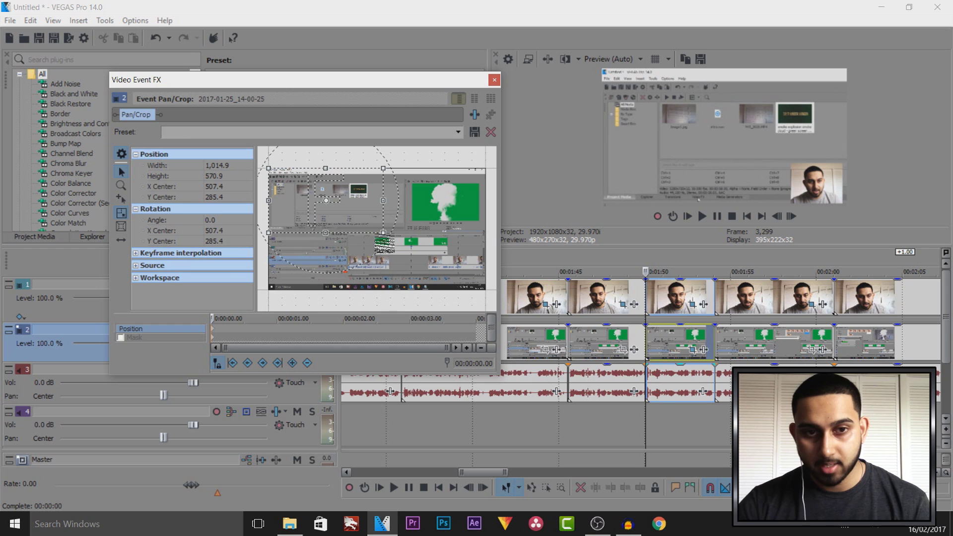
{"action": "left_click", "coordinate": [495, 83]}
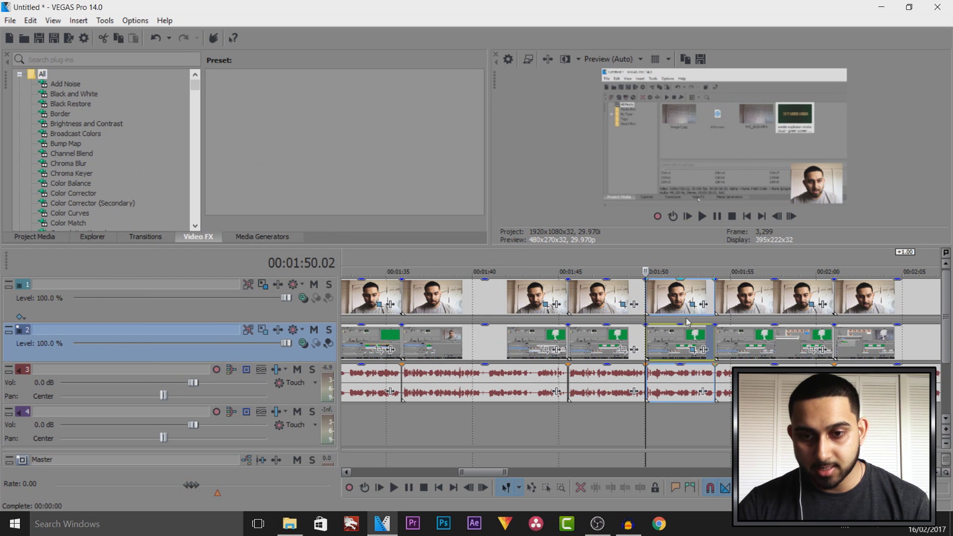
- Copy the cropped screen recording event and paste its attributes onto the event that follows it
{"action": "right_click", "coordinate": [670, 337]}
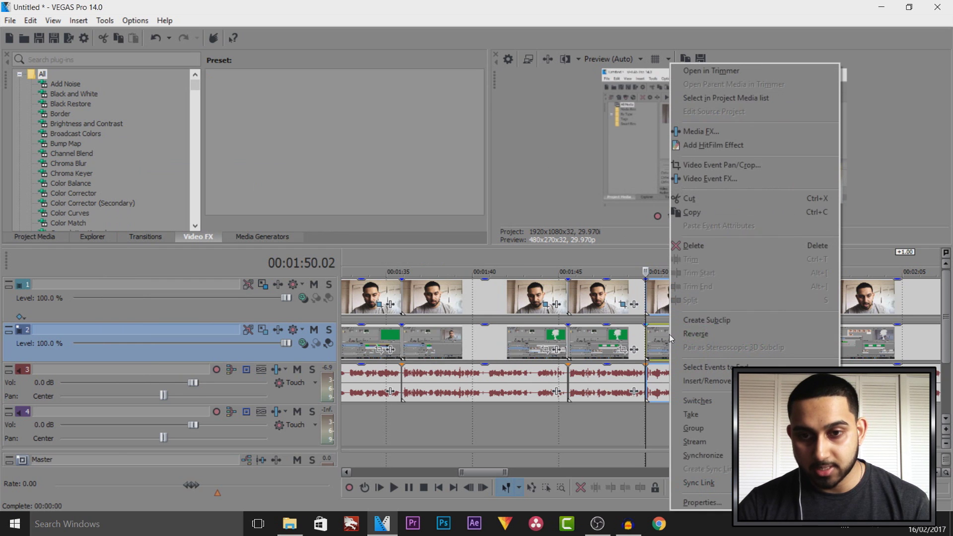
{"action": "left_click", "coordinate": [707, 215]}
{"action": "key", "text": "ctrl+v"}
{"action": "right_click", "coordinate": [722, 333]}
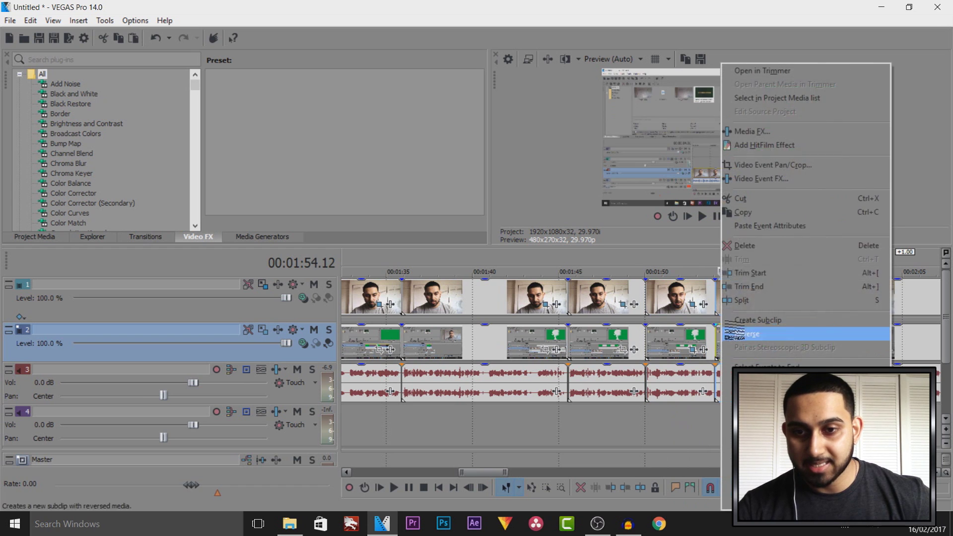
{"action": "left_click", "coordinate": [769, 225]}
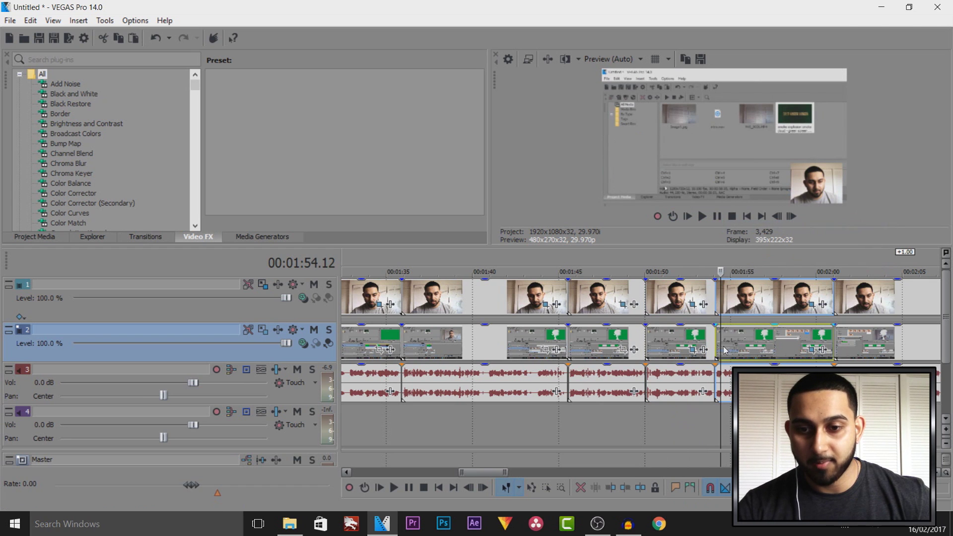
- Play the zoomed section and split its grouped events at 00:01:59.14
{"action": "key", "text": "space"}
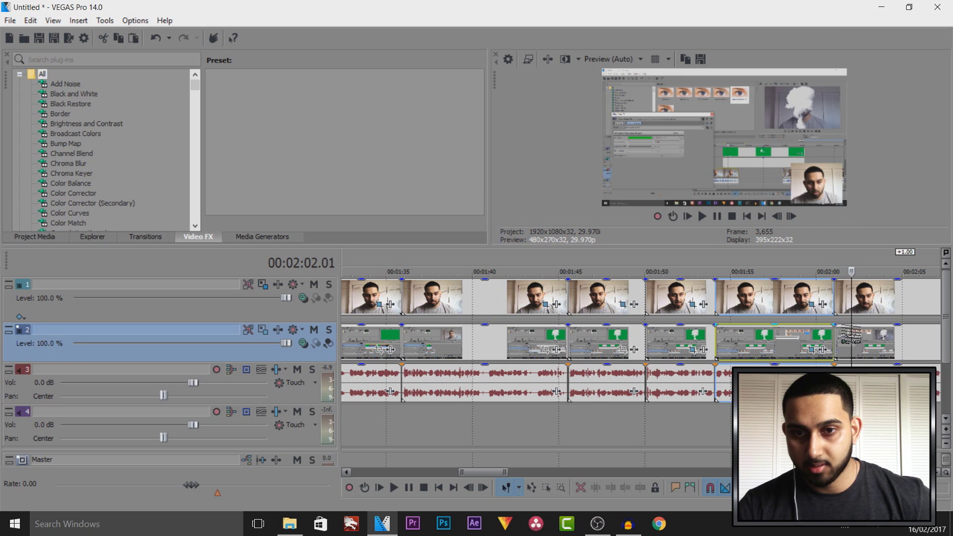
{"action": "left_click", "coordinate": [787, 333]}
{"action": "left_click", "coordinate": [807, 342]}
{"action": "key", "text": "s"}
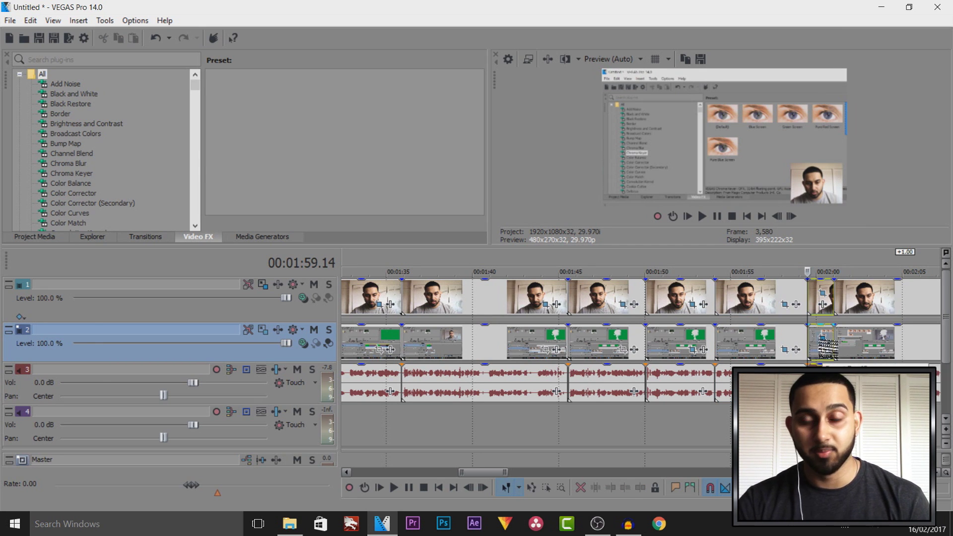
{"action": "left_click", "coordinate": [802, 349]}
- Reset the pan/crop of the short screen recording event after the 00:01:59.14 split to the full frame
{"action": "scroll", "coordinate": [799, 349], "scroll_direction": "up", "scroll_amount": 2}
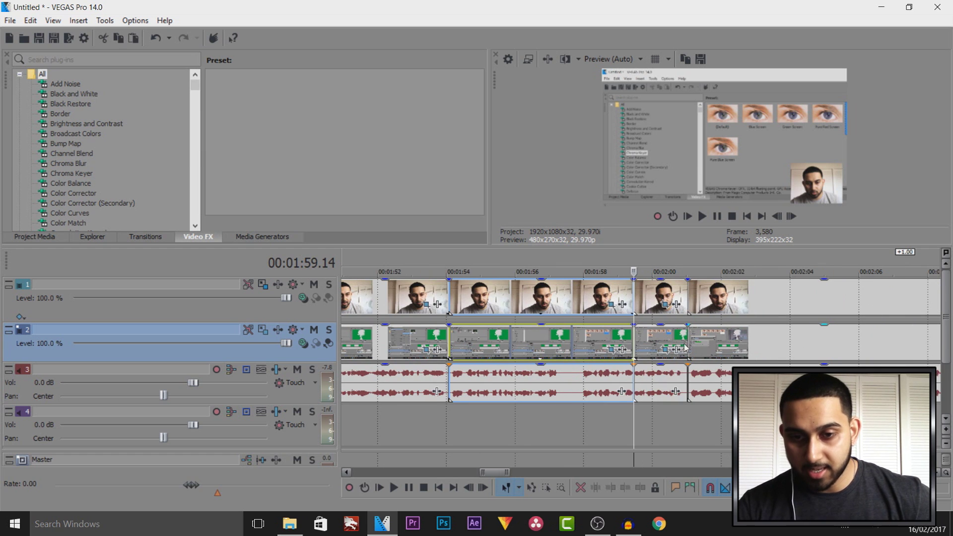
{"action": "left_click", "coordinate": [665, 349]}
{"action": "right_click", "coordinate": [321, 225]}
{"action": "left_click", "coordinate": [334, 233]}
{"action": "left_click", "coordinate": [494, 79]}
- Play across the split at 00:01:59.14 to check the change from zoomed to full-frame screen recording
{"action": "mouse_move", "coordinate": [631, 338]}
{"action": "left_mouse_down"}
{"action": "mouse_move", "coordinate": [599, 338]}
{"action": "mouse_move", "coordinate": [633, 338]}
{"action": "left_mouse_up"}
{"action": "key", "text": "space"}
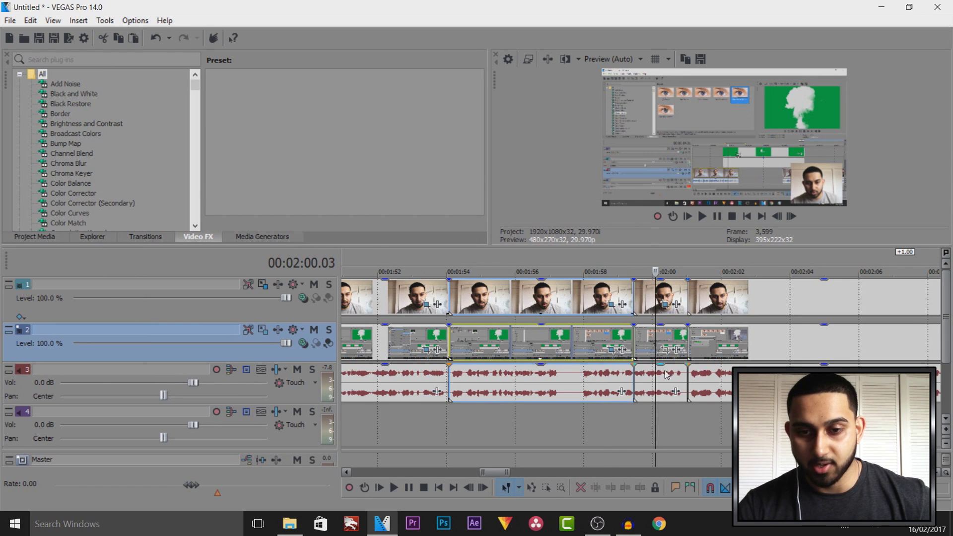
{"action": "scroll", "coordinate": [695, 388], "scroll_direction": "down", "scroll_amount": 3}
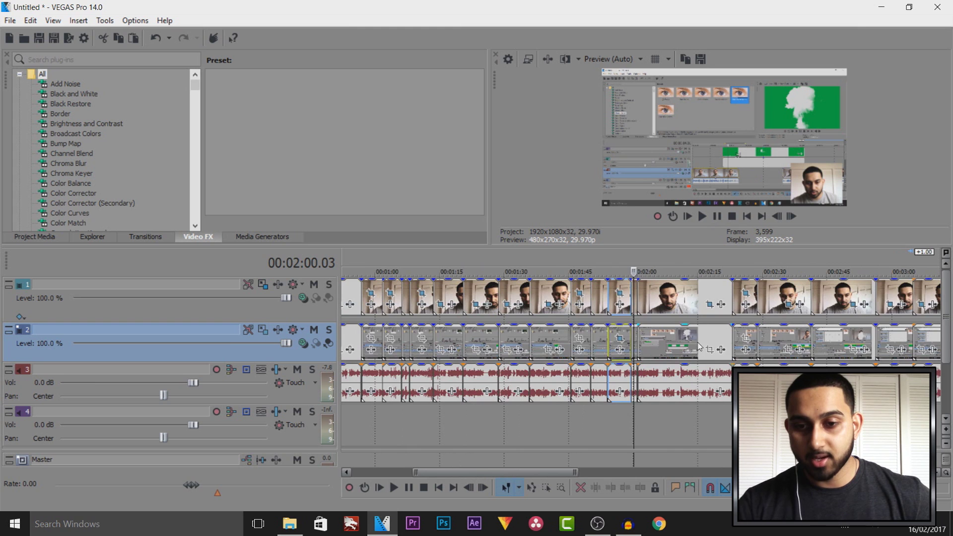
- Select and copy the three consecutive screen recording events on track 2 between 00:02:41.11 and 00:03:12.04
{"action": "scroll", "coordinate": [713, 347], "scroll_direction": "down", "scroll_amount": 3}
{"action": "left_click", "coordinate": [596, 350]}
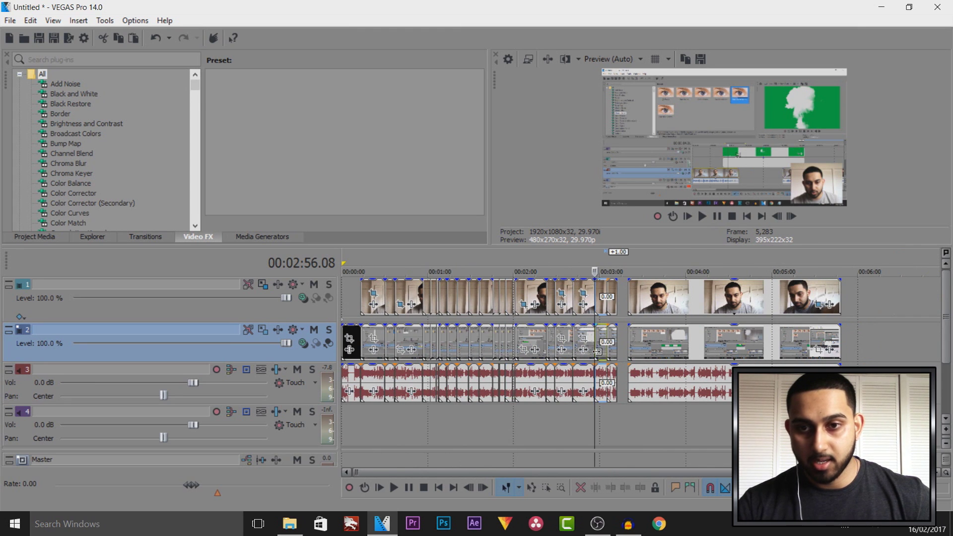
{"action": "scroll", "coordinate": [610, 362], "scroll_direction": "up", "scroll_amount": 4}
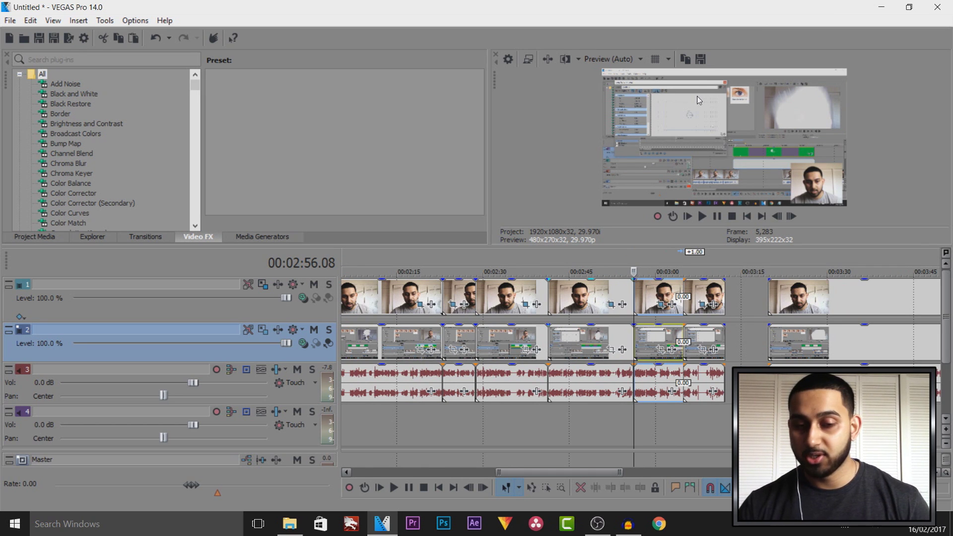
{"action": "left_click", "coordinate": [382, 346]}
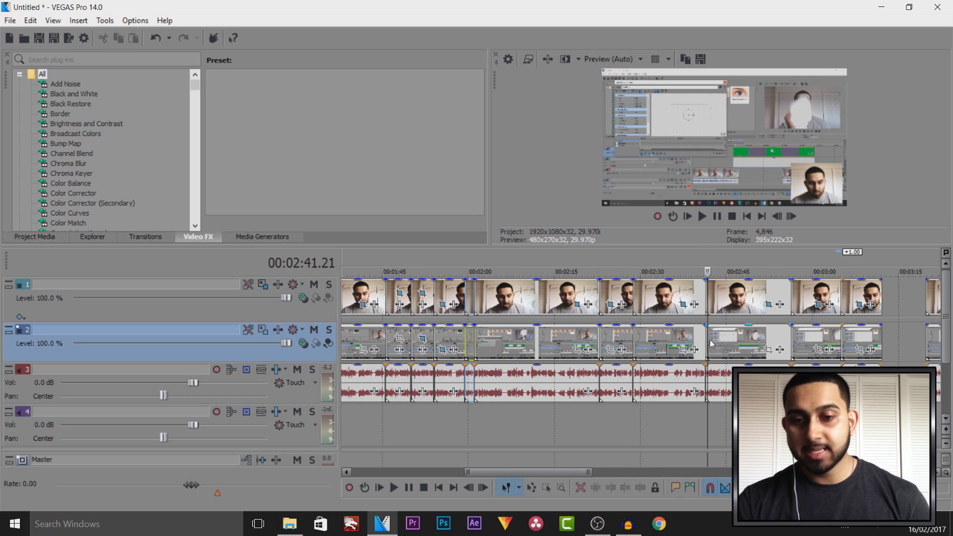
{"action": "left_click", "coordinate": [713, 341]}
{"action": "left_click", "coordinate": [709, 341]}
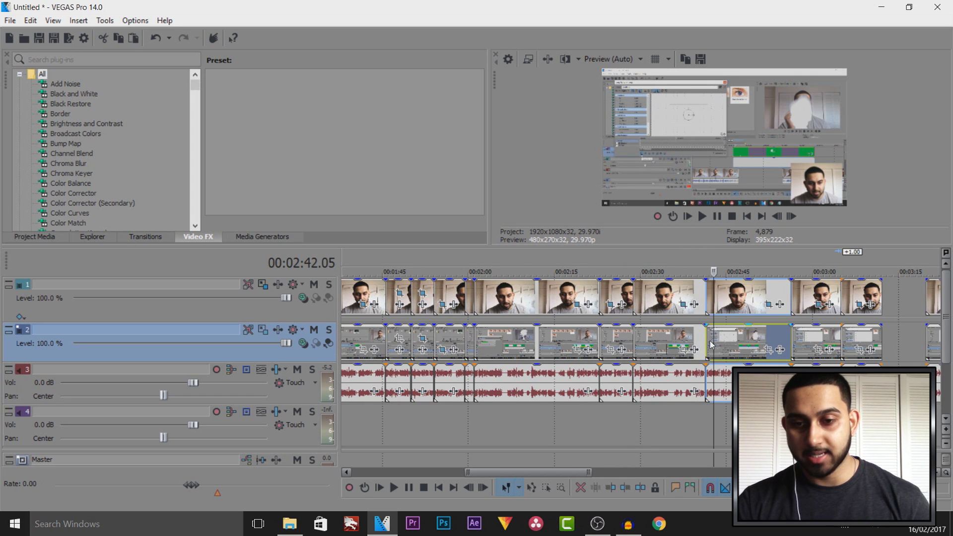
{"action": "scroll", "coordinate": [837, 335], "scroll_direction": "up", "scroll_amount": 2}
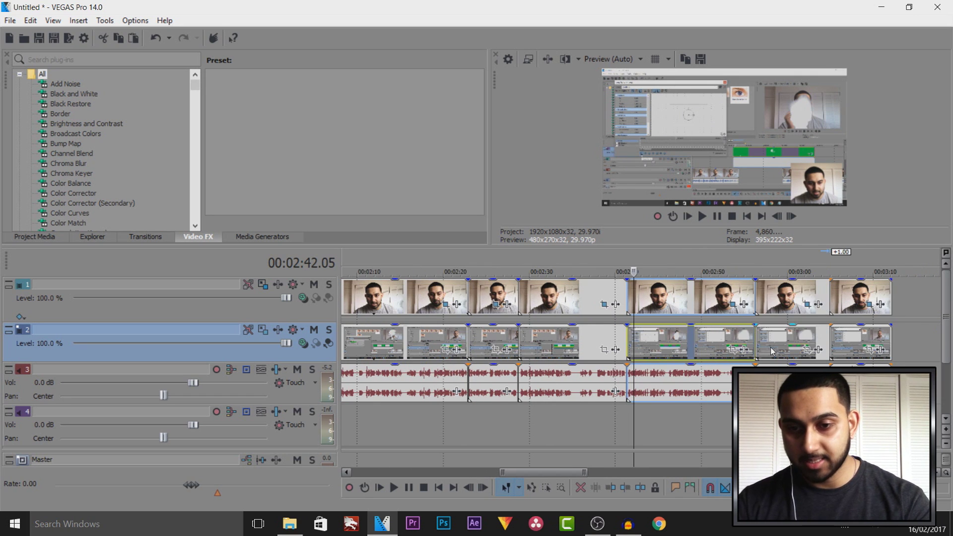
{"action": "left_click", "coordinate": [845, 344], "text": "shift"}
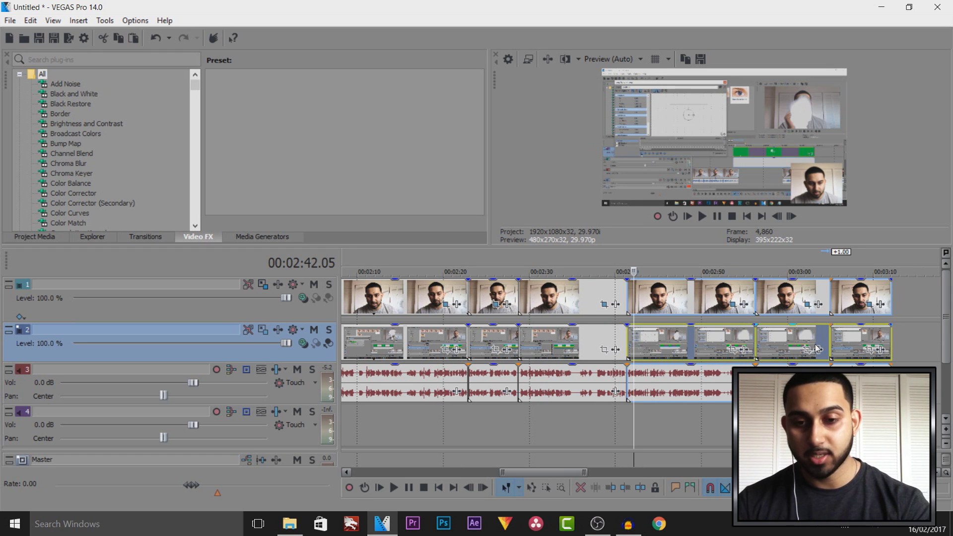
- Insert a video track above the screen recording track, paste the copied events at 00:02:41.11 and duplicate that track
{"action": "right_click", "coordinate": [320, 352]}
{"action": "left_click", "coordinate": [380, 184]}
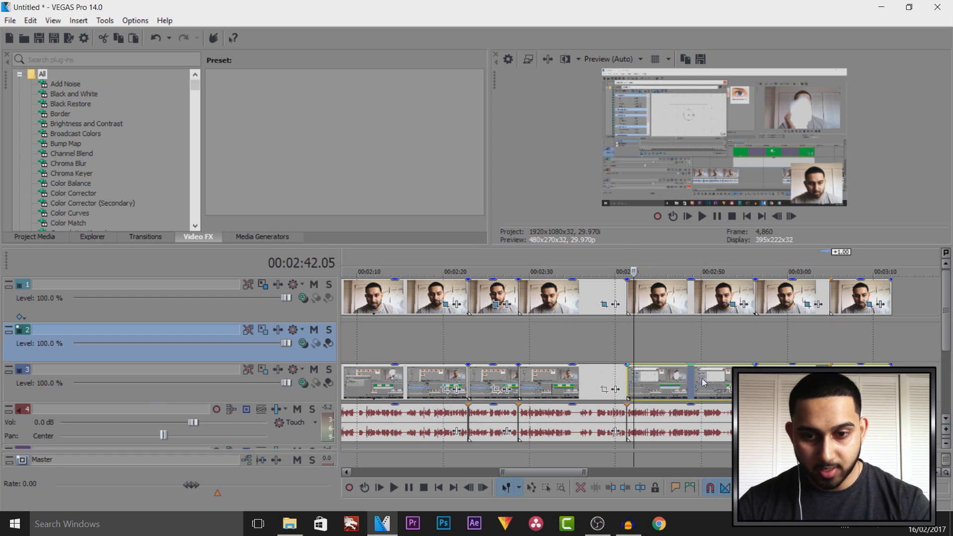
{"action": "key", "text": "ctrl+v"}
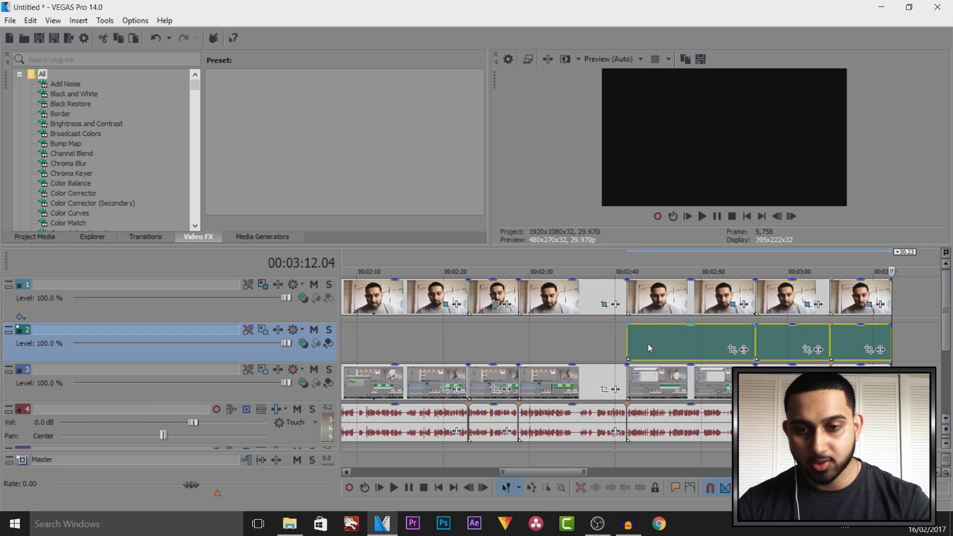
{"action": "right_click", "coordinate": [302, 352]}
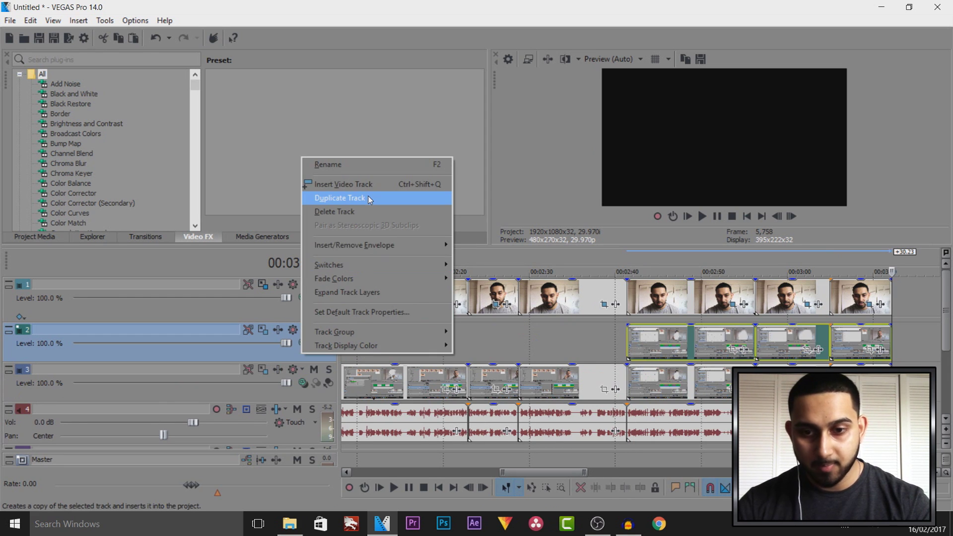
{"action": "key", "text": "Escape"}
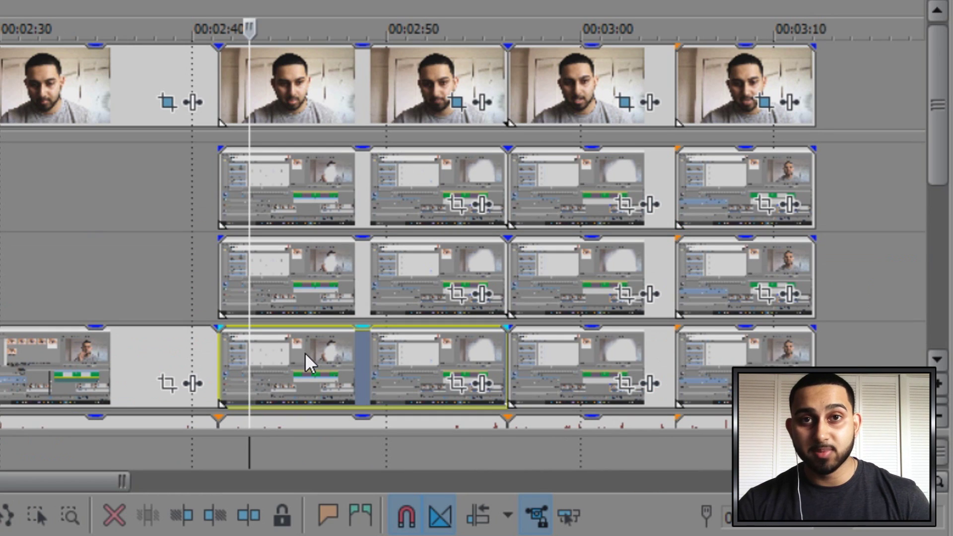
- Open the pan/crop of the first event on the upper copied track and enable its mask at the embedded video preview
{"action": "left_click", "coordinate": [223, 274]}
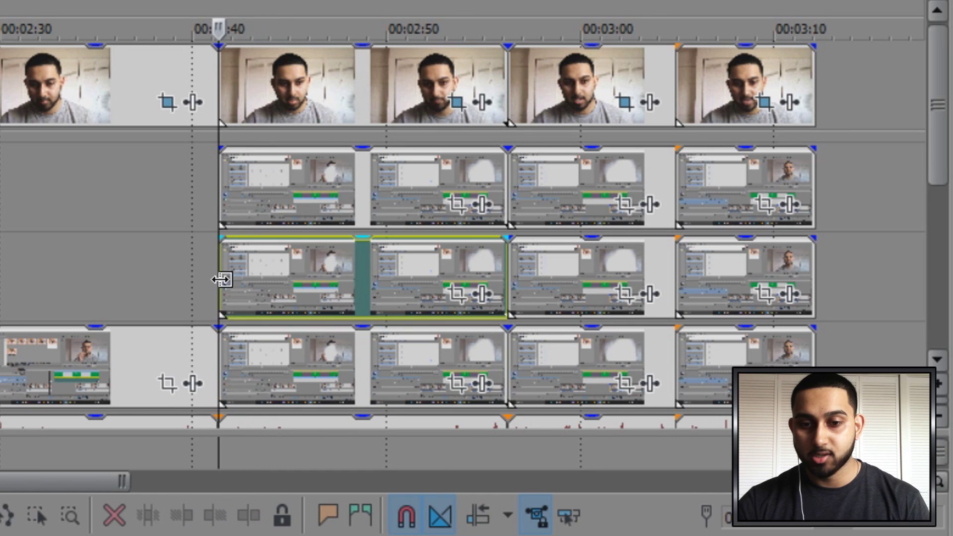
{"action": "left_click", "coordinate": [221, 175]}
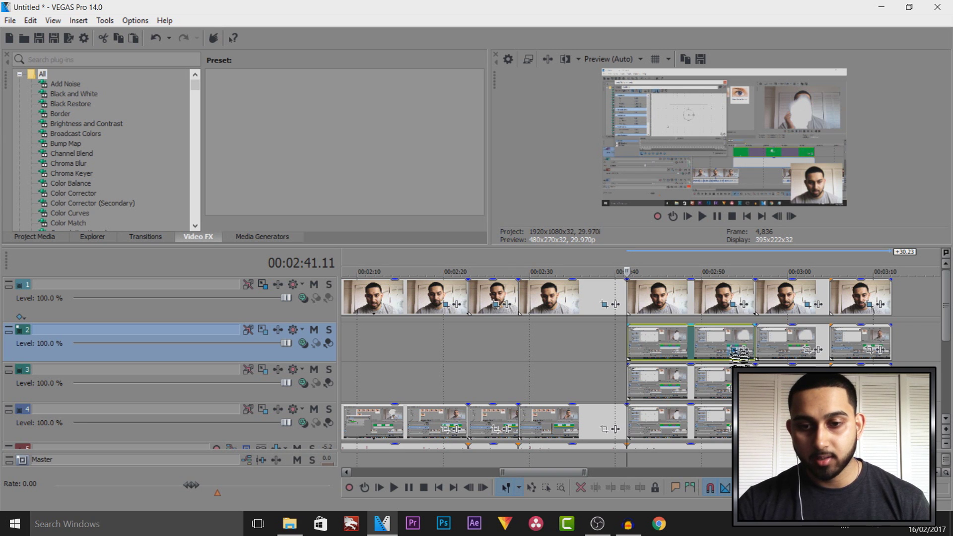
{"action": "left_click", "coordinate": [735, 350]}
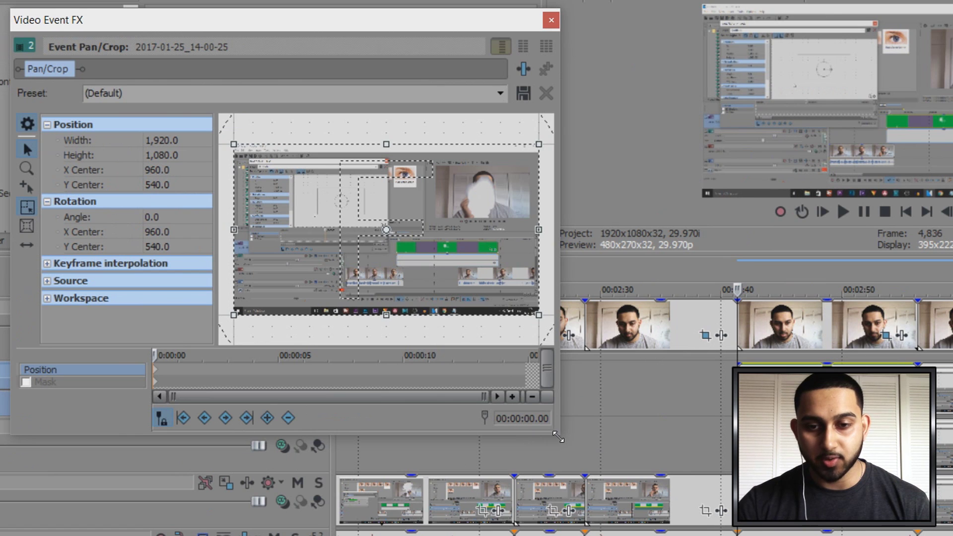
{"action": "left_click_drag", "start_coordinate": [559, 435], "coordinate": [703, 526]}
{"action": "left_click", "coordinate": [26, 473]}
{"action": "left_click_drag", "start_coordinate": [555, 232], "coordinate": [485, 275]}
{"action": "scroll", "coordinate": [436, 271], "scroll_direction": "up", "scroll_amount": 4}
{"action": "scroll", "coordinate": [461, 261], "scroll_direction": "up", "scroll_amount": 2}
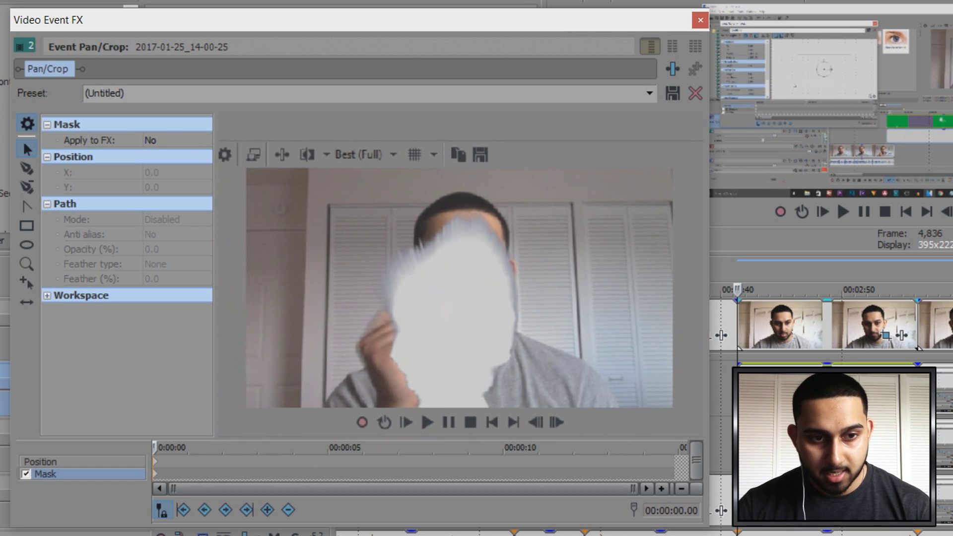
- Draw a rectangular mask over the embedded video preview and extend it to the preview's right edge
{"action": "left_click", "coordinate": [27, 226]}
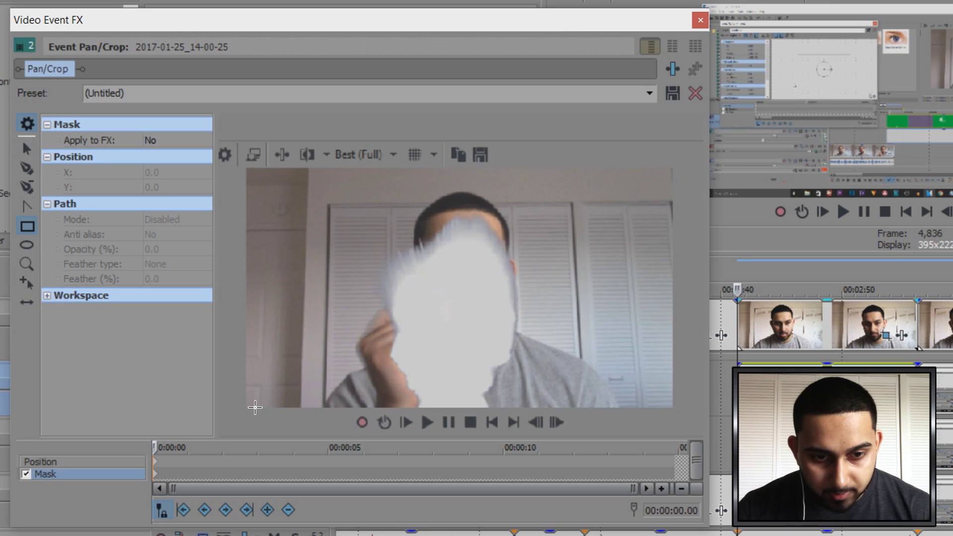
{"action": "left_click_drag", "start_coordinate": [246, 408], "coordinate": [534, 169]}
{"action": "left_click_drag", "start_coordinate": [533, 287], "coordinate": [674, 282]}
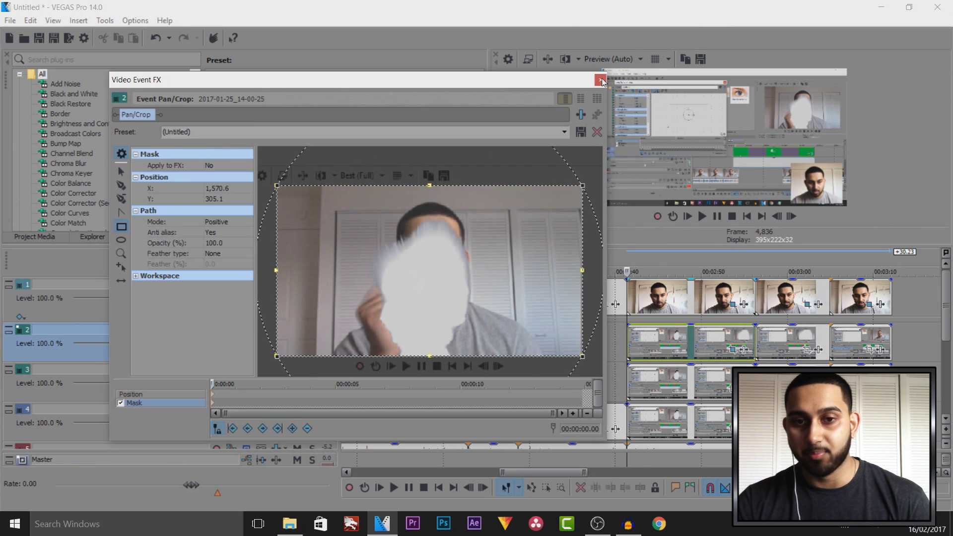
{"action": "left_click", "coordinate": [700, 20]}
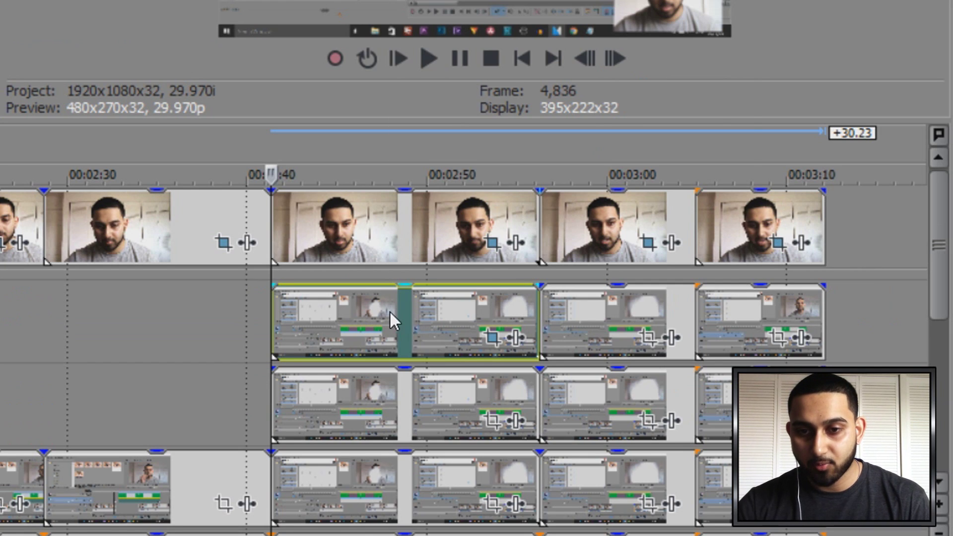
- Copy the masked event on track 2 and paste its attributes onto the two events that follow it
{"action": "right_click", "coordinate": [695, 340]}
{"action": "left_click", "coordinate": [483, 50]}
{"action": "right_click", "coordinate": [606, 334]}
{"action": "left_click", "coordinate": [722, 80]}
{"action": "right_click", "coordinate": [755, 315]}
{"action": "left_click", "coordinate": [764, 80]}
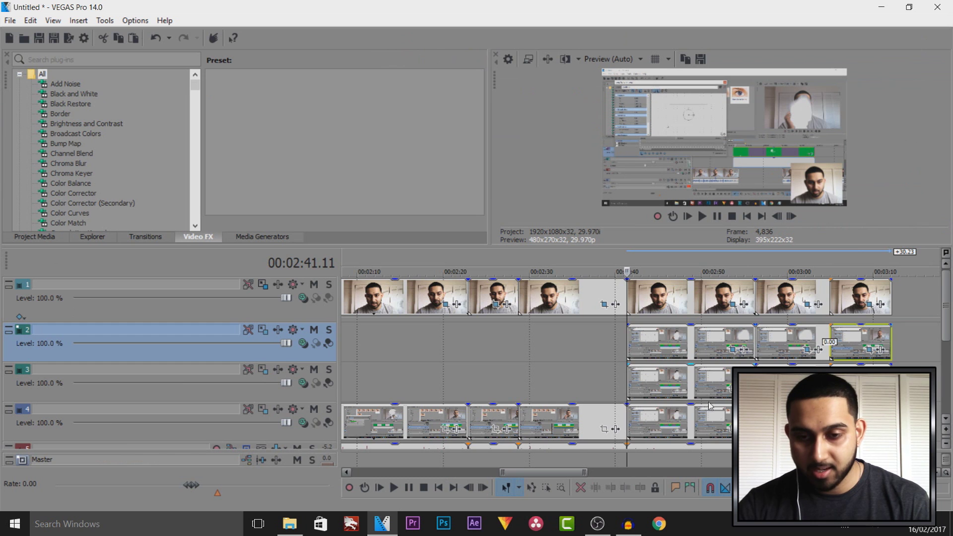
- Open the pan/crop of the first event on track 3 and enable its mask at the Track Motion window
{"action": "scroll", "coordinate": [679, 396], "scroll_direction": "up", "scroll_amount": 2}
{"action": "left_click", "coordinate": [786, 383]}
{"action": "left_click", "coordinate": [781, 389]}
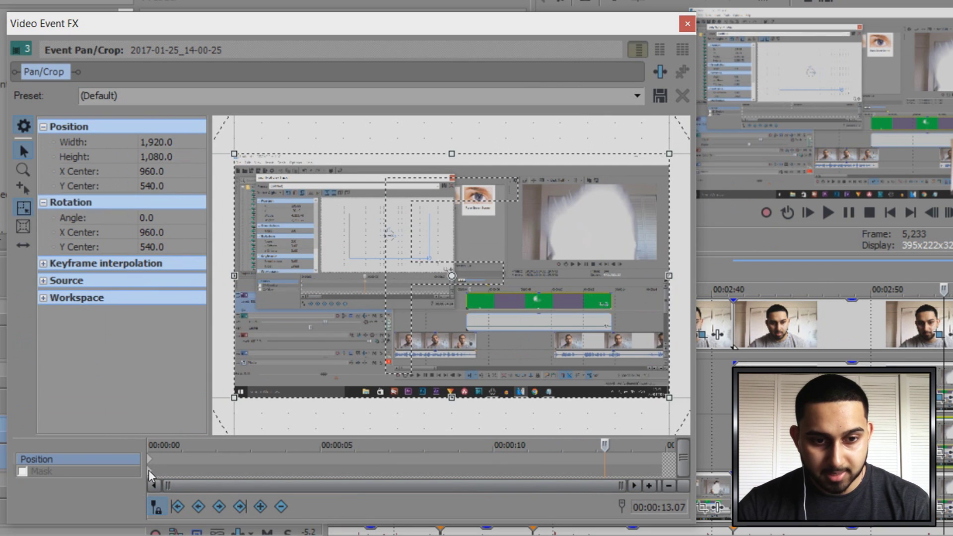
{"action": "left_click", "coordinate": [148, 470]}
{"action": "left_click", "coordinate": [22, 471]}
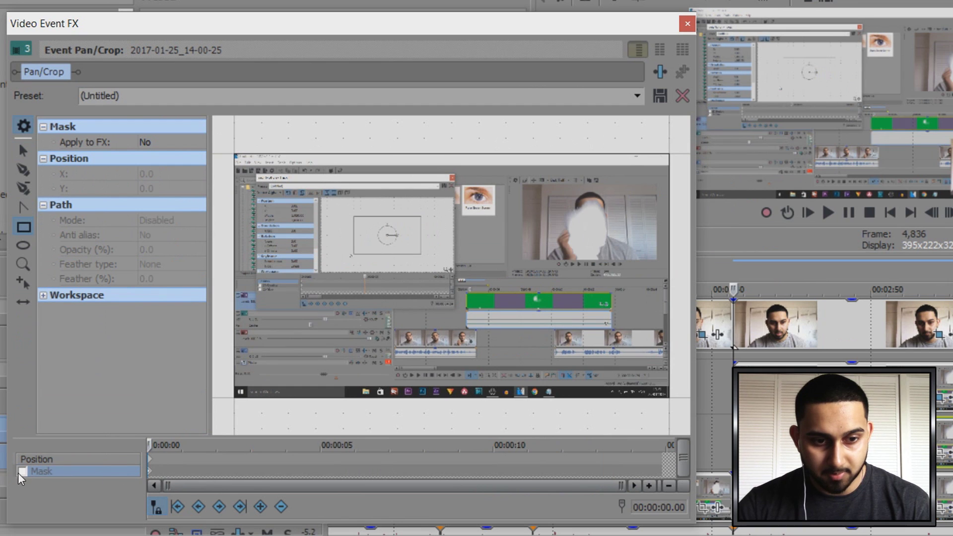
{"action": "left_click", "coordinate": [23, 151]}
{"action": "left_click_drag", "start_coordinate": [317, 228], "coordinate": [490, 275]}
{"action": "scroll", "coordinate": [403, 238], "scroll_direction": "up", "scroll_amount": 4}
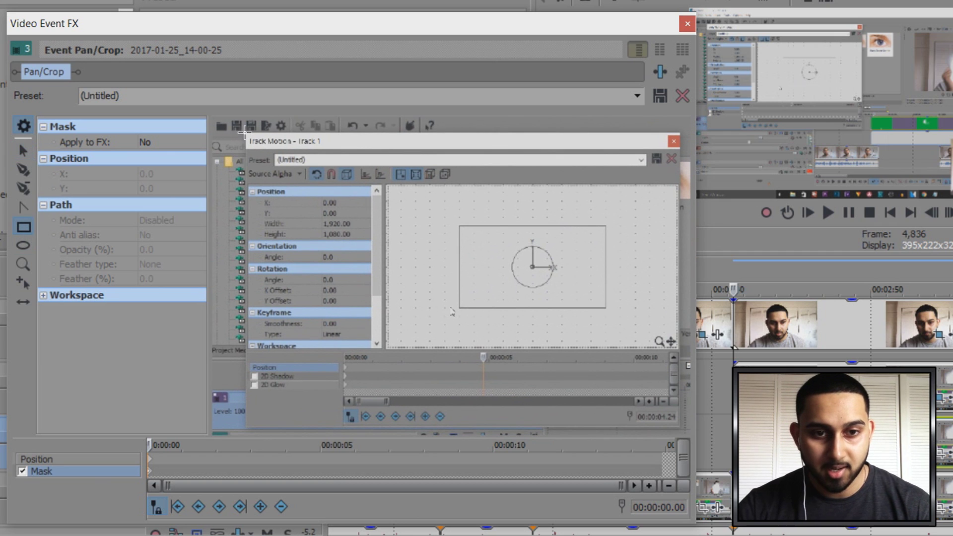
- Draw a rectangular mask around the Track Motion window and extend it down to the window's bottom edge
{"action": "left_click_drag", "start_coordinate": [245, 131], "coordinate": [680, 356]}
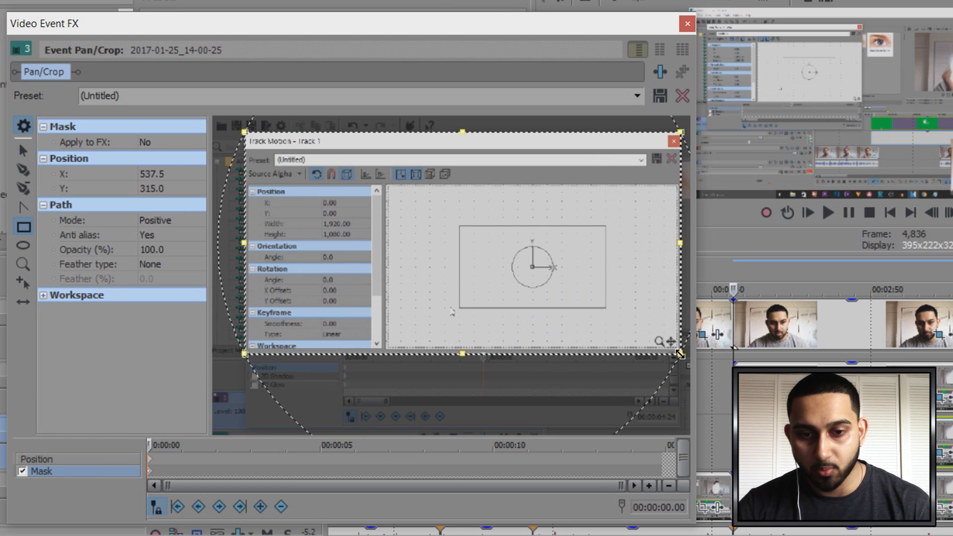
{"action": "left_click_drag", "start_coordinate": [463, 362], "coordinate": [464, 426]}
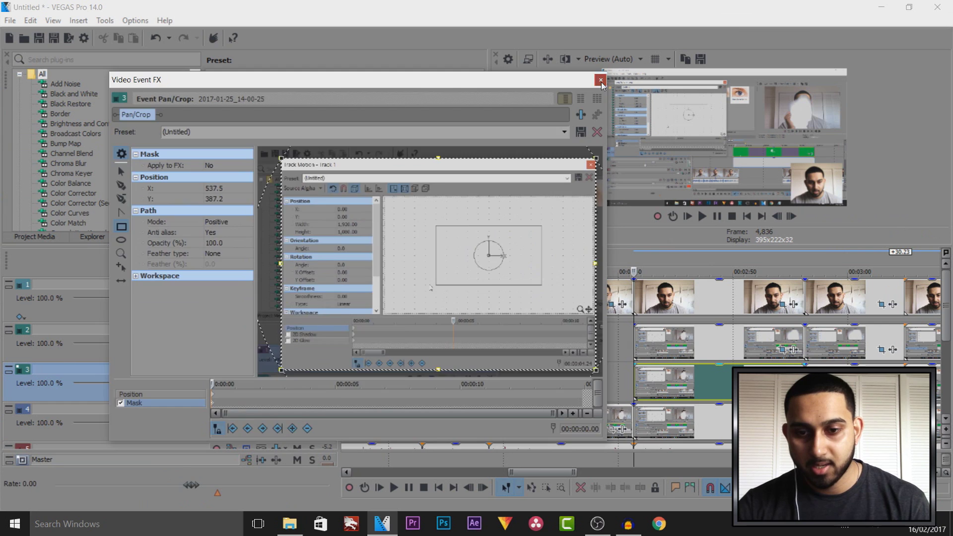
{"action": "left_click", "coordinate": [687, 23]}
- Copy the masked event on track 3 and paste its attributes onto the event that follows it
{"action": "right_click", "coordinate": [433, 350]}
{"action": "left_click", "coordinate": [526, 62]}
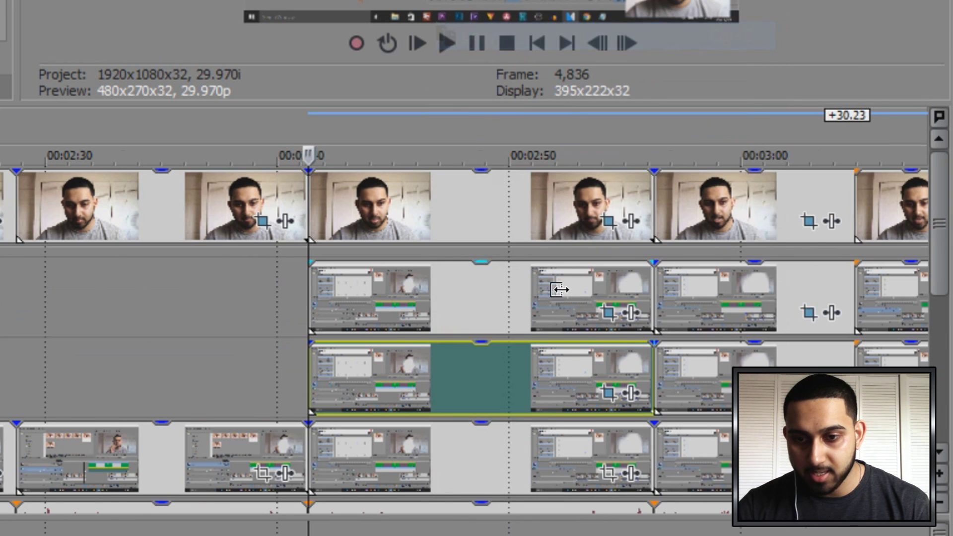
{"action": "scroll", "coordinate": [528, 373], "scroll_direction": "down", "scroll_amount": 2}
{"action": "right_click", "coordinate": [610, 359]}
{"action": "left_click", "coordinate": [744, 64]}
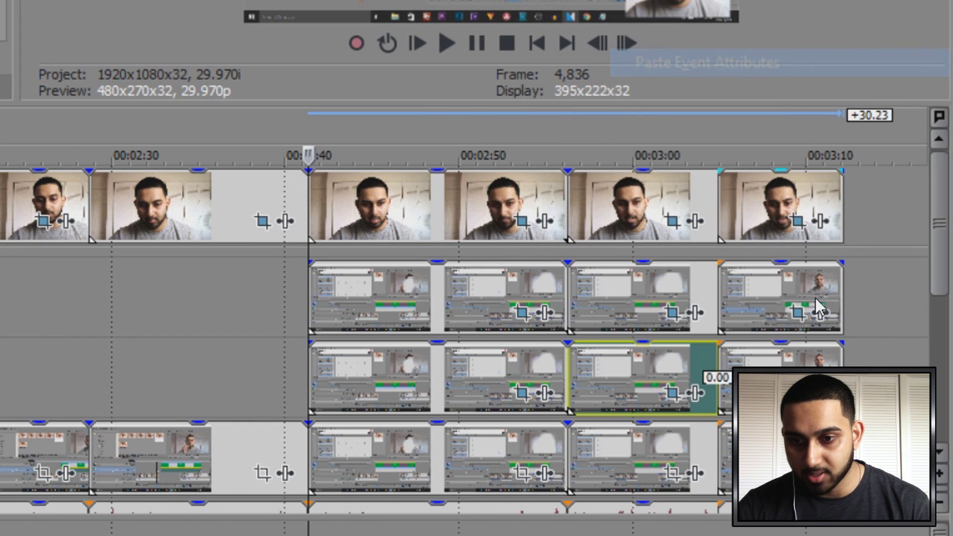
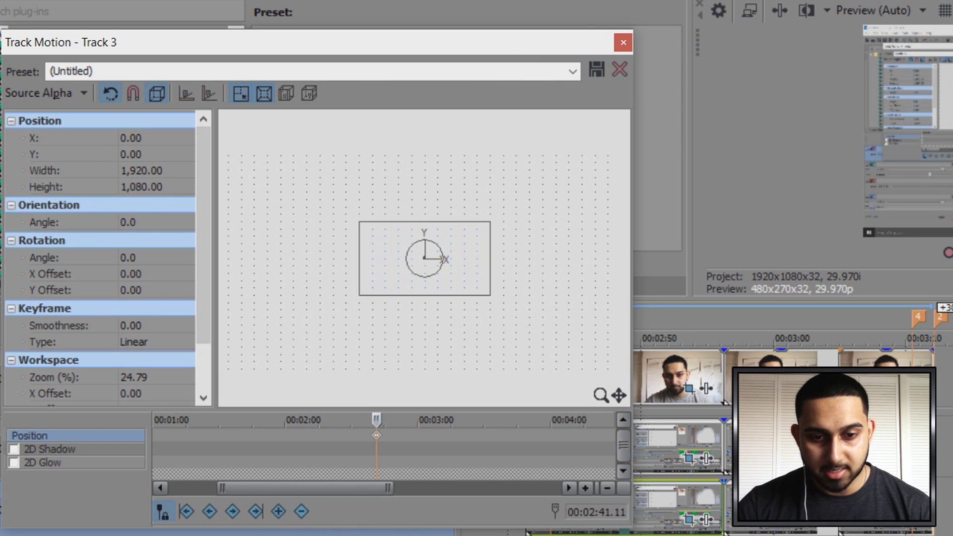
- Enlarge track 3's motion box to about 3,373 by 1,898 at marker 3 and add a holding keyframe at marker 4
{"action": "left_click", "coordinate": [551, 531]}
{"action": "left_click_drag", "start_coordinate": [491, 295], "coordinate": [536, 306]}
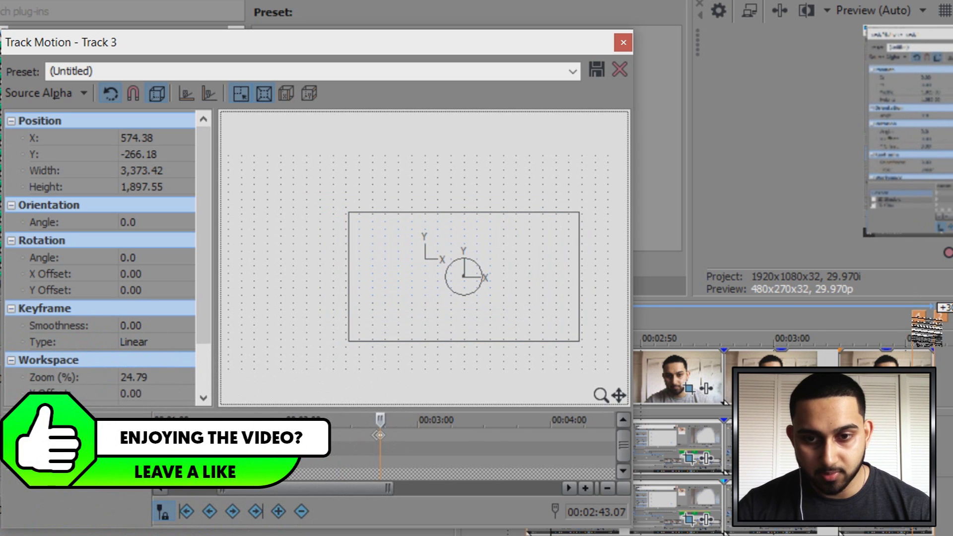
{"action": "left_click", "coordinate": [913, 334]}
{"action": "left_click", "coordinate": [286, 512]}
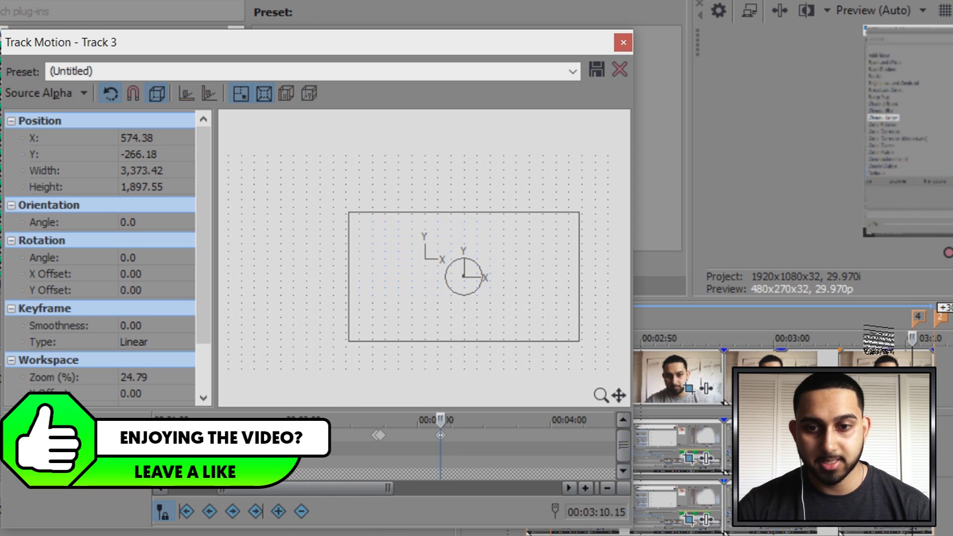
- Restore track 3's motion box at marker 2, 00:03:12.04, and close its Track Motion window
{"action": "left_click", "coordinate": [935, 336]}
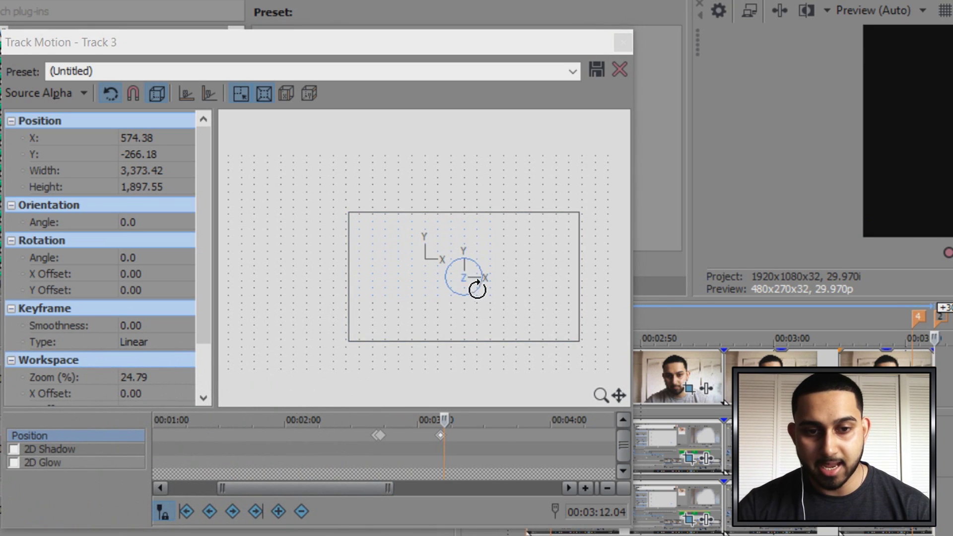
{"action": "right_click", "coordinate": [496, 298]}
{"action": "left_click", "coordinate": [538, 336]}
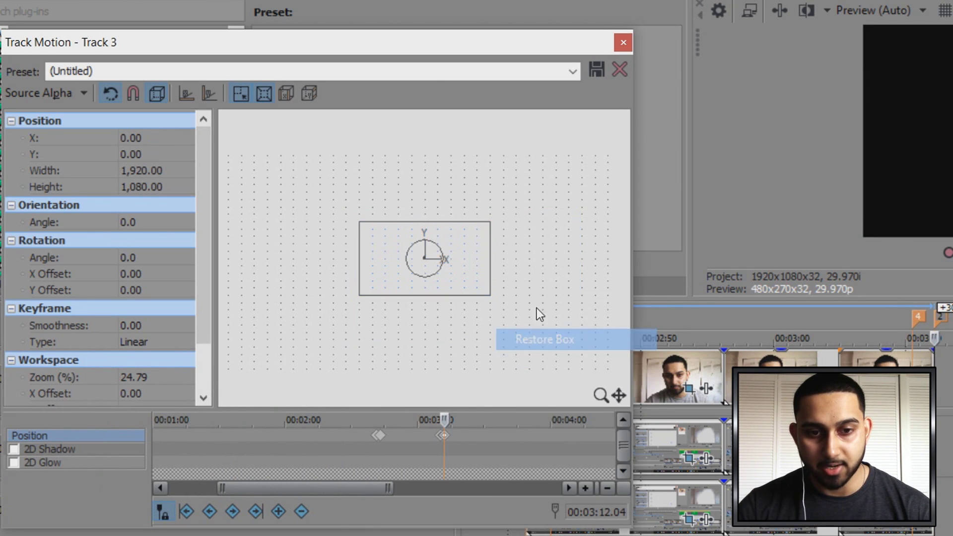
{"action": "left_click", "coordinate": [623, 42]}
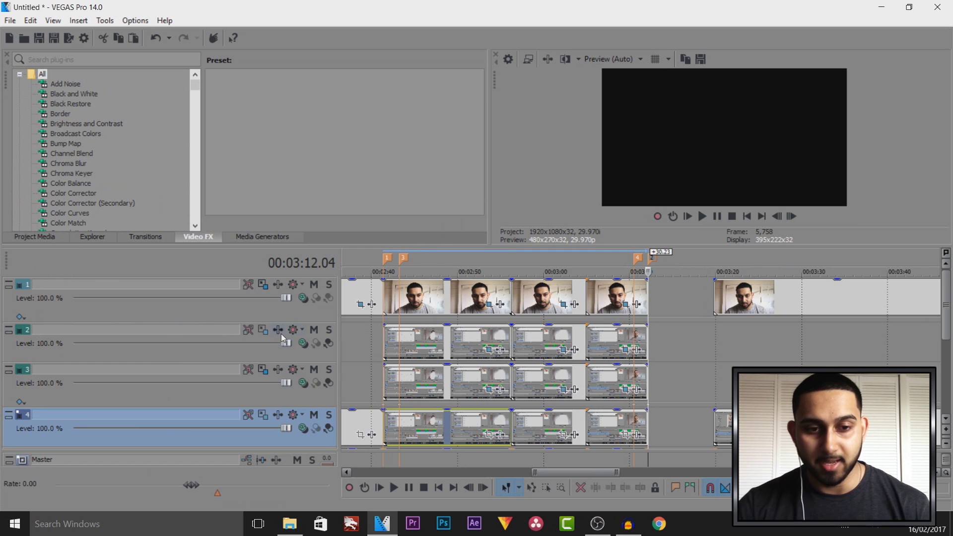
- Open Track Motion for track 2 and add a position keyframe at marker 1, 00:02:41.11
{"action": "left_click", "coordinate": [263, 331]}
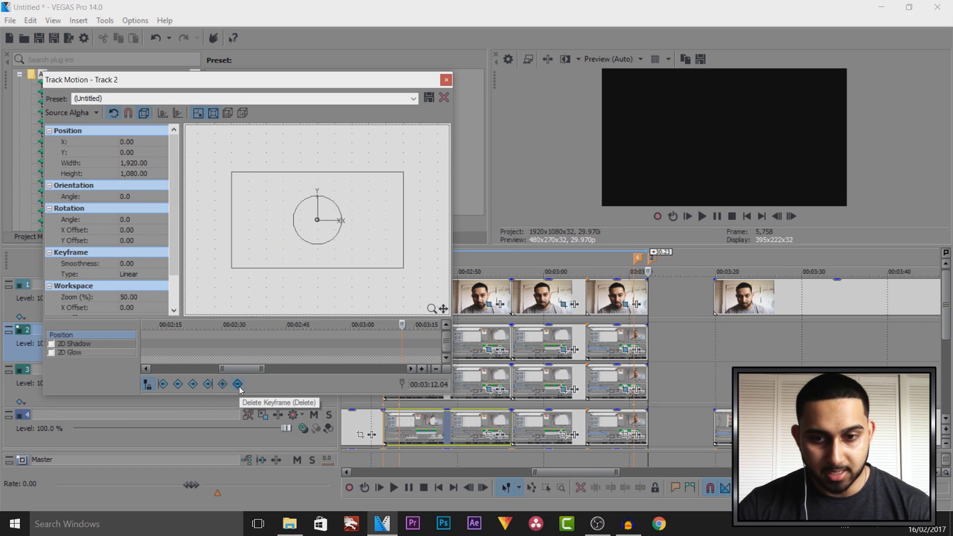
{"action": "left_click", "coordinate": [388, 441]}
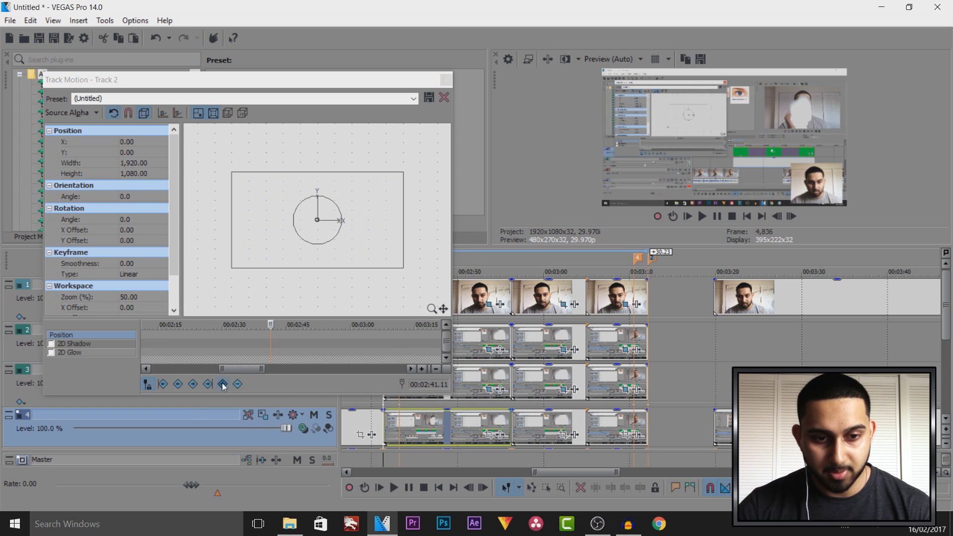
{"action": "left_click", "coordinate": [223, 386]}
- Enlarge track 2's motion box to about 2,542 by 1,430 at 00:02:43.07, offset to about X -250, Y -14
{"action": "left_click", "coordinate": [399, 431]}
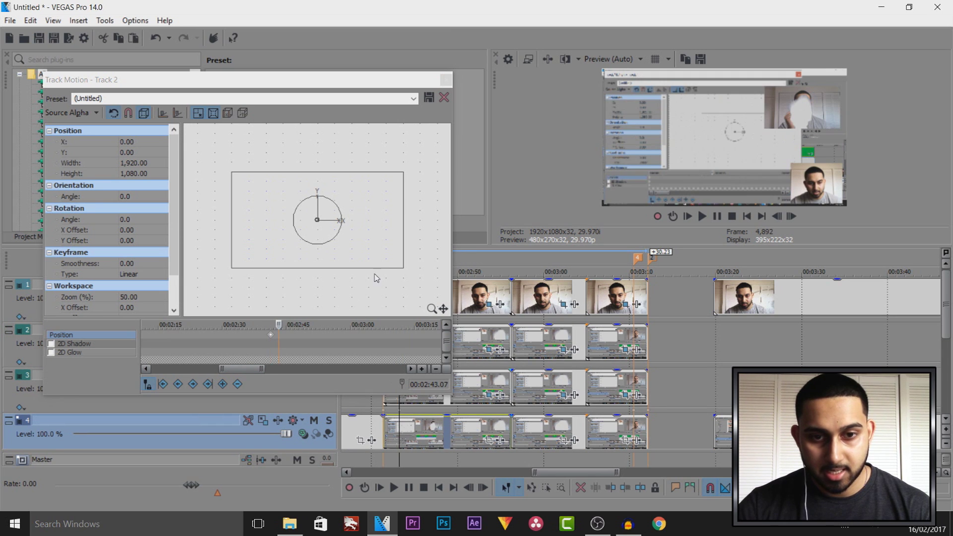
{"action": "left_click", "coordinate": [403, 269]}
{"action": "left_click_drag", "start_coordinate": [405, 267], "coordinate": [371, 263]}
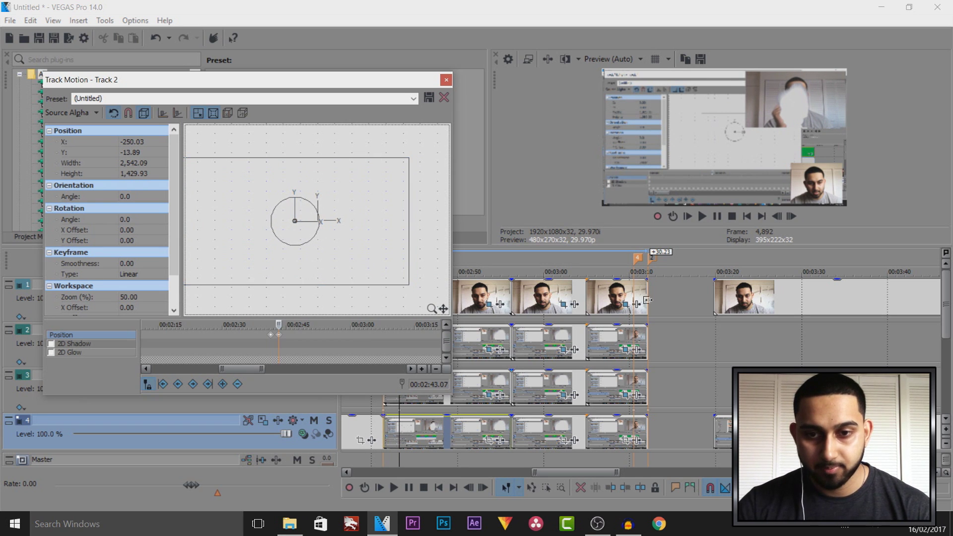
- Add a holding keyframe for track 2 at 00:03:10.15, restore its box at marker 2, and close Track Motion
{"action": "left_click", "coordinate": [643, 272]}
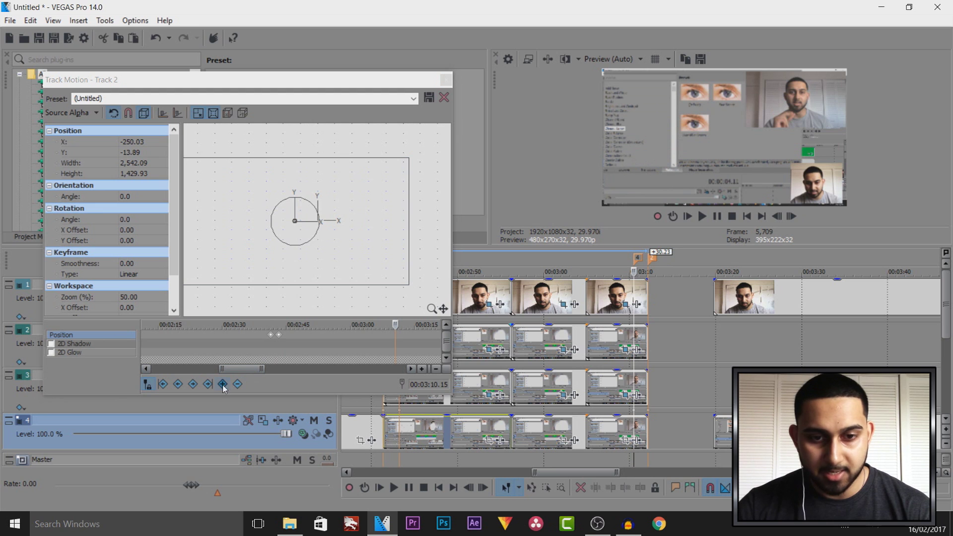
{"action": "left_click", "coordinate": [222, 384]}
{"action": "left_click", "coordinate": [648, 269]}
{"action": "right_click", "coordinate": [328, 231]}
{"action": "left_click", "coordinate": [345, 256]}
{"action": "left_click", "coordinate": [446, 79]}
- Play back the section from marker 1 to check the zoom-in on tracks 2 and 3
{"action": "left_click", "coordinate": [382, 377]}
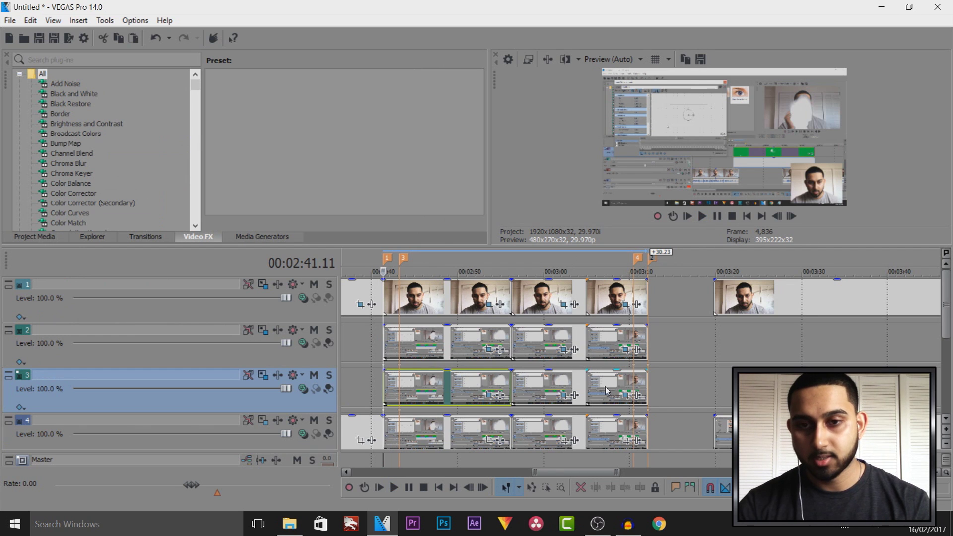
{"action": "key", "text": "space"}
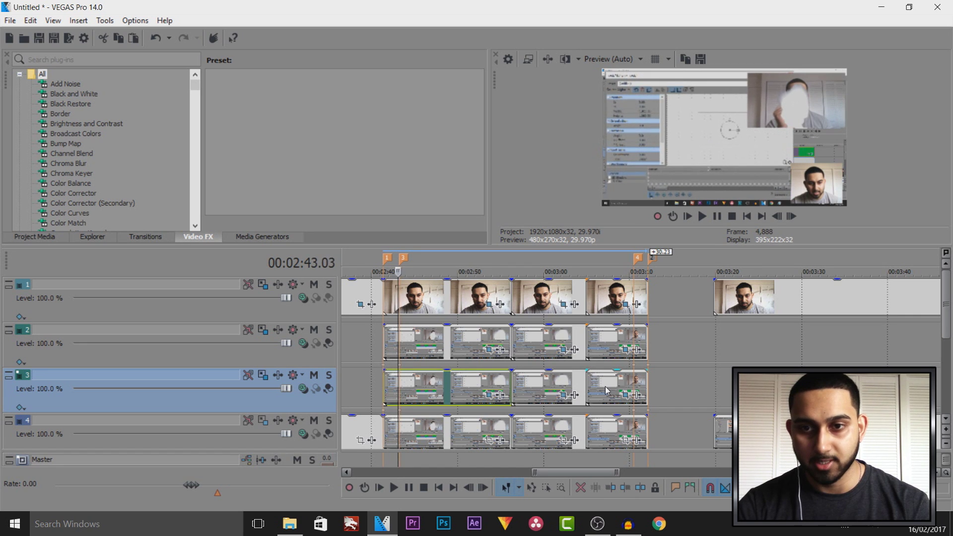
{"action": "key", "text": "Return"}
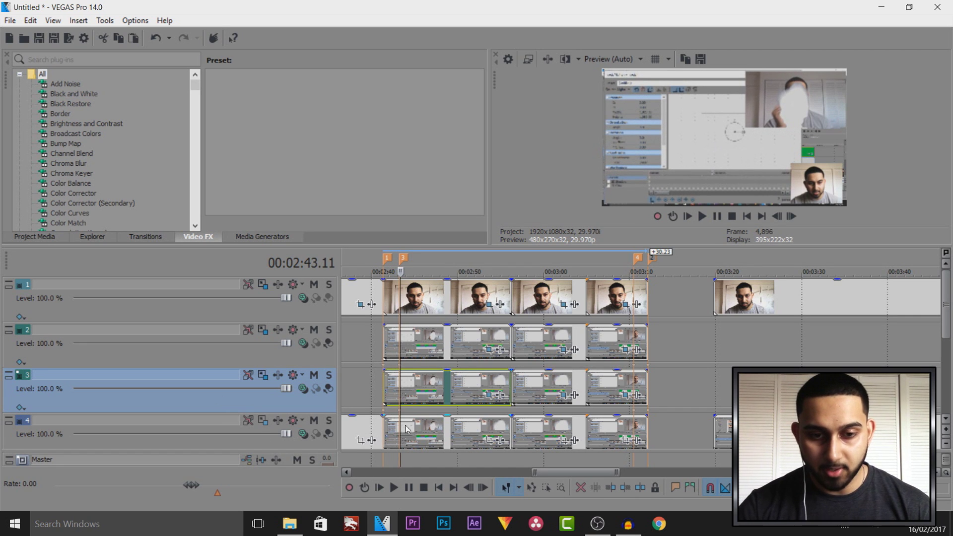
- Apply the Gaussian Blur effect with the Light Blur preset to the track 4 event starting at marker 1
{"action": "left_click", "coordinate": [385, 434]}
{"action": "left_click_drag", "start_coordinate": [945, 308], "coordinate": [945, 330]}
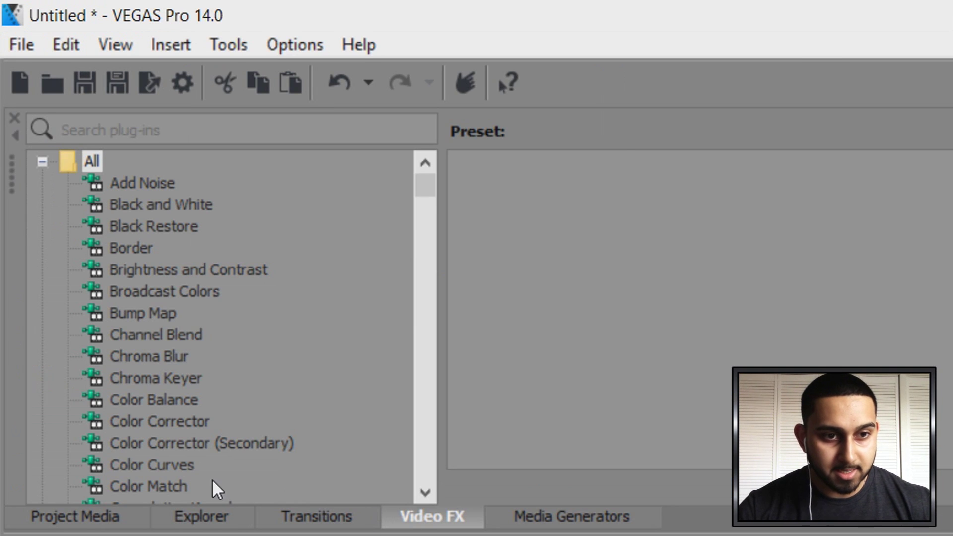
{"action": "scroll", "coordinate": [224, 440], "scroll_direction": "down", "scroll_amount": 4}
{"action": "left_click", "coordinate": [188, 400]}
{"action": "left_click_drag", "start_coordinate": [856, 233], "coordinate": [449, 395]}
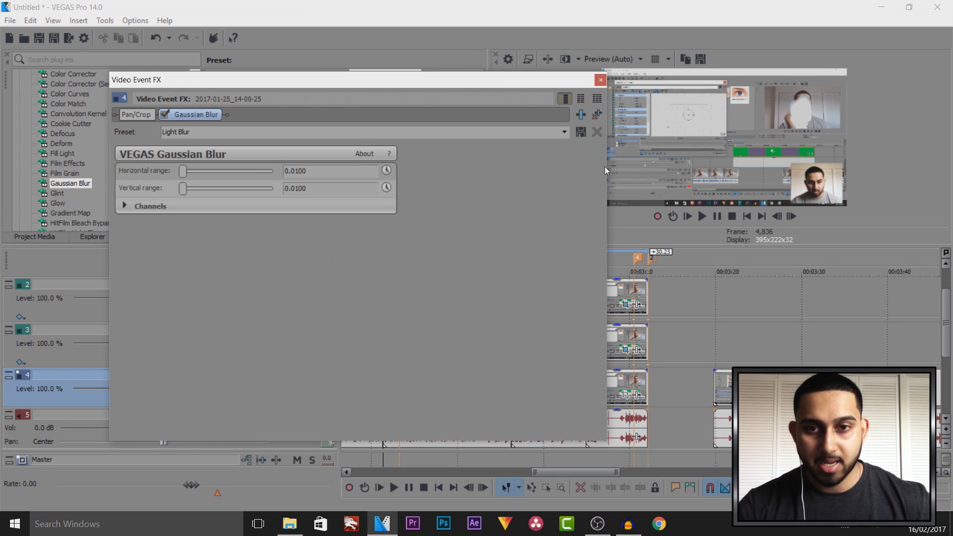
- Shrink and reposition the Video Event FX window and enable keyframe animation for the blur's horizontal and vertical ranges
{"action": "left_click_drag", "start_coordinate": [608, 73], "coordinate": [435, 181]}
{"action": "left_click_drag", "start_coordinate": [371, 187], "coordinate": [274, 93]}
{"action": "left_click", "coordinate": [289, 203]}
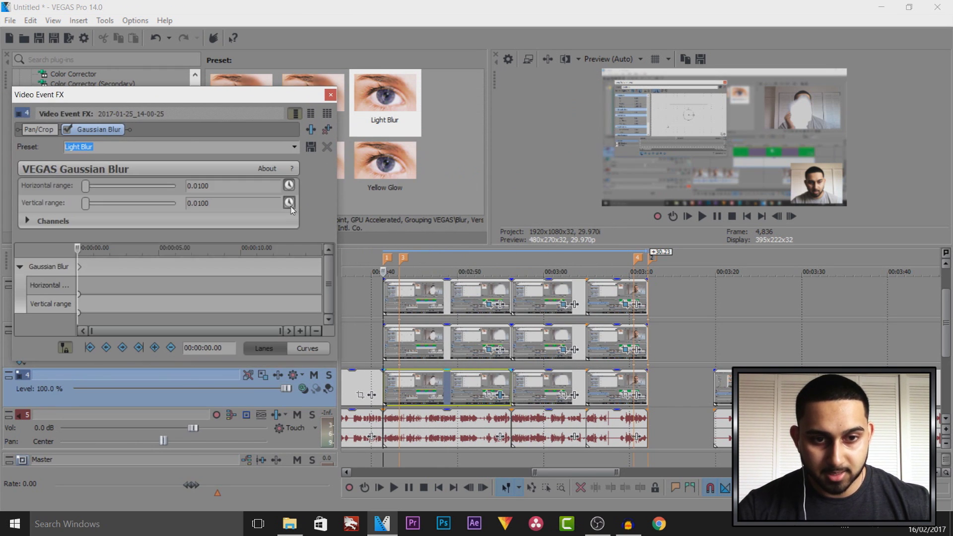
- Add a blur keyframe at marker 3 and lower both blur ranges to their minimum at the event's start
{"action": "left_click", "coordinate": [403, 268]}
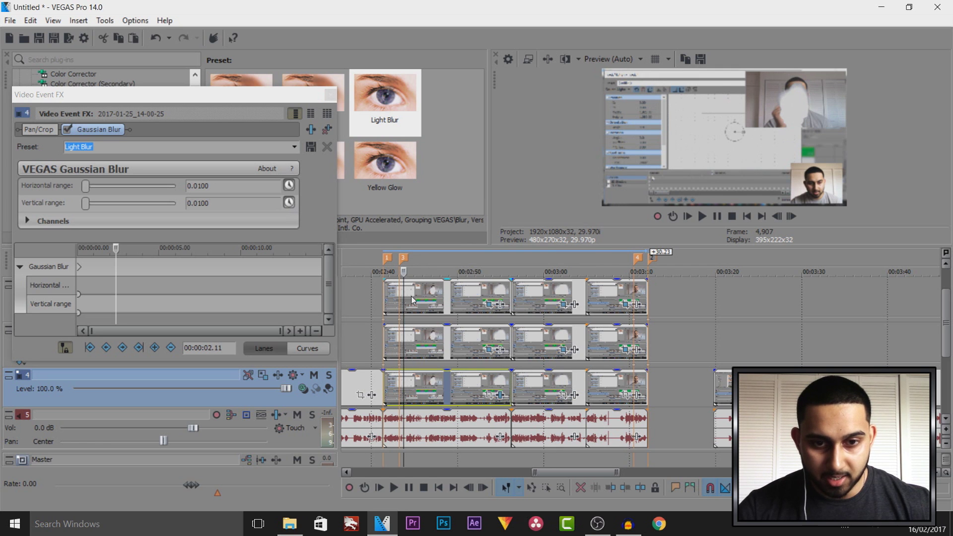
{"action": "left_click", "coordinate": [402, 259]}
{"action": "left_click", "coordinate": [155, 347]}
{"action": "left_click", "coordinate": [79, 265]}
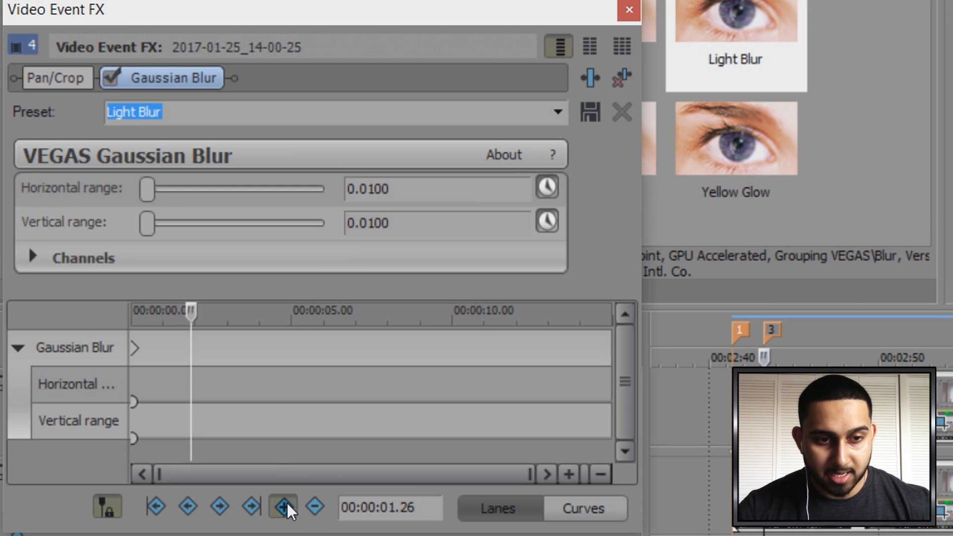
{"action": "left_click", "coordinate": [133, 344]}
{"action": "left_click_drag", "start_coordinate": [147, 223], "coordinate": [53, 218]}
{"action": "left_click_drag", "start_coordinate": [149, 191], "coordinate": [142, 191]}
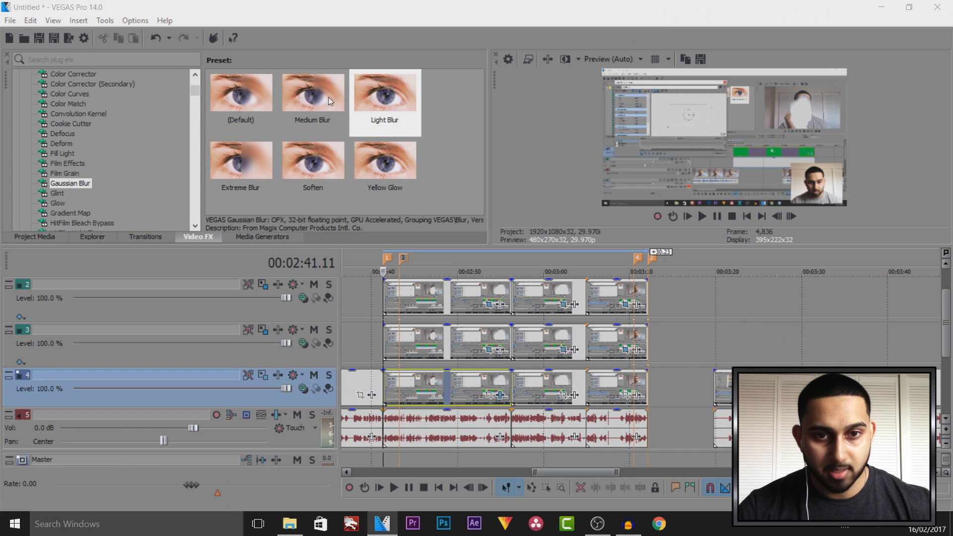
- Apply the Light Blur preset to the next two track 4 events and enable range animation on the last one
{"action": "left_click_drag", "start_coordinate": [559, 395], "coordinate": [561, 395]}
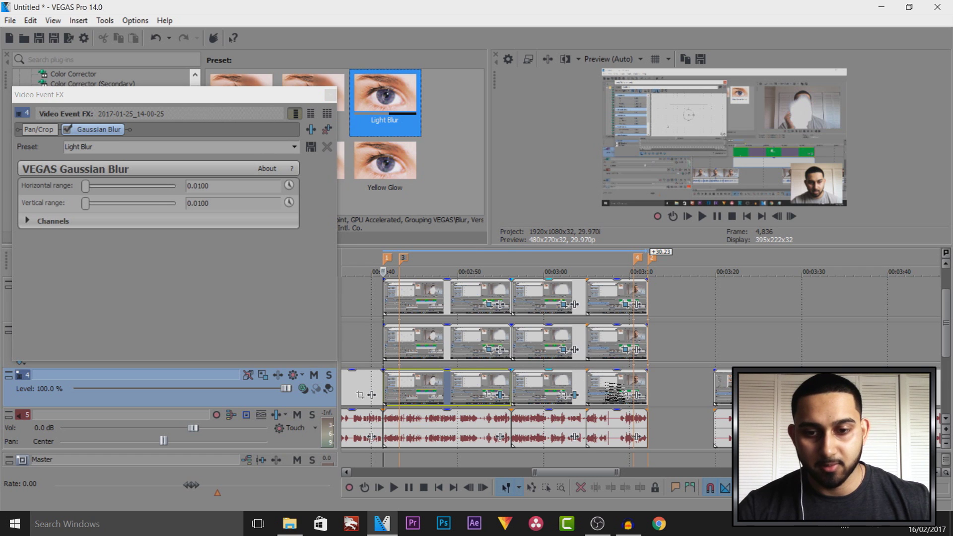
{"action": "left_click", "coordinate": [636, 381]}
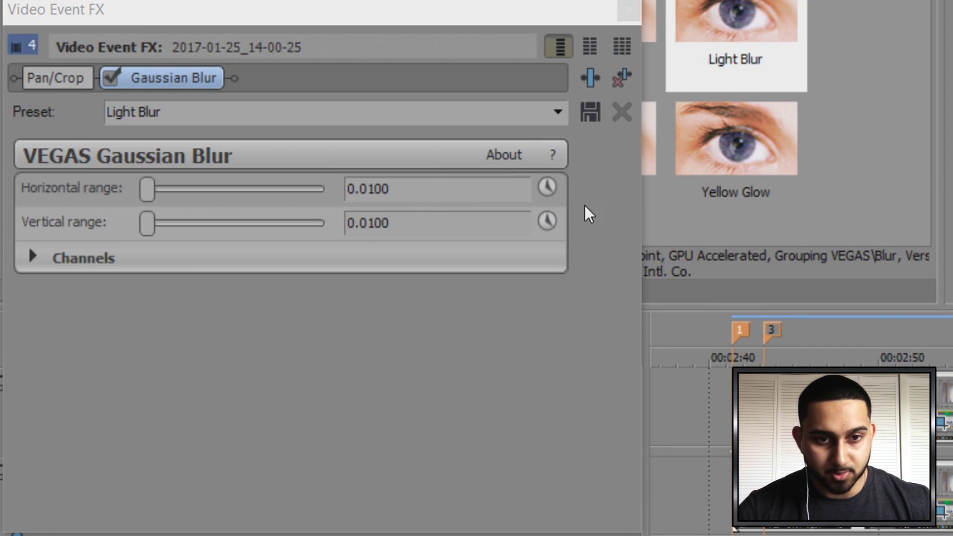
{"action": "left_click", "coordinate": [546, 187]}
{"action": "left_click", "coordinate": [546, 222]}
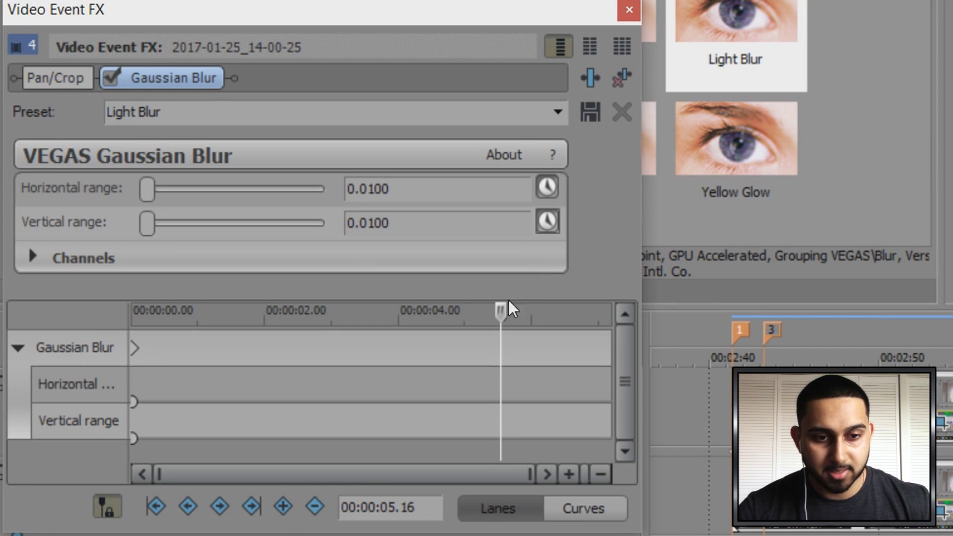
- Add a blur keyframe at 00:00:05.16 on track 4's last event and set both ranges to 0 at its end
{"action": "left_click", "coordinate": [283, 507]}
{"action": "left_click_drag", "start_coordinate": [496, 315], "coordinate": [609, 311]}
{"action": "left_click_drag", "start_coordinate": [146, 223], "coordinate": [127, 230]}
{"action": "left_click_drag", "start_coordinate": [139, 190], "coordinate": [130, 191]}
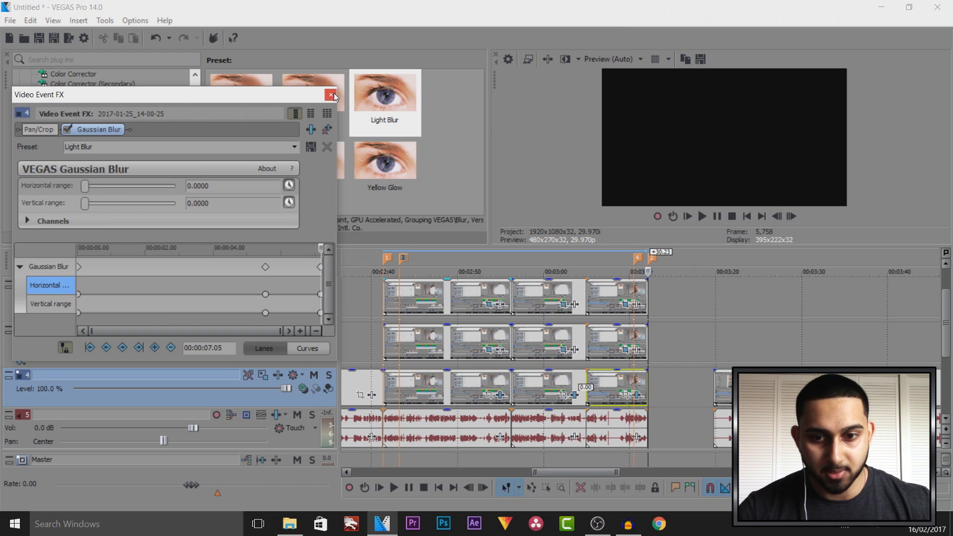
{"action": "left_click", "coordinate": [629, 9]}
- Play back the start and end of the zoomed section to check the blur and motion together
{"action": "left_click", "coordinate": [383, 342]}
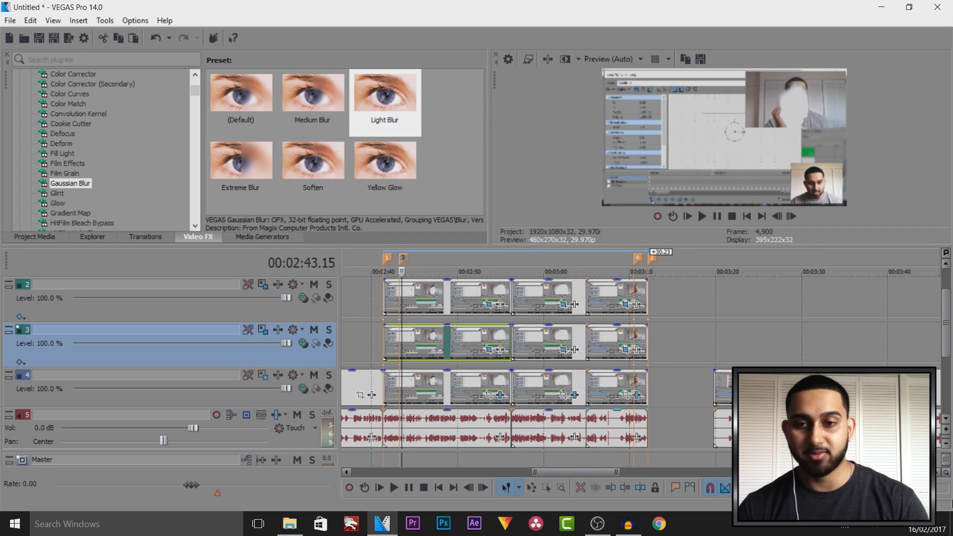
{"action": "left_click", "coordinate": [633, 340]}
{"action": "key", "text": "space"}
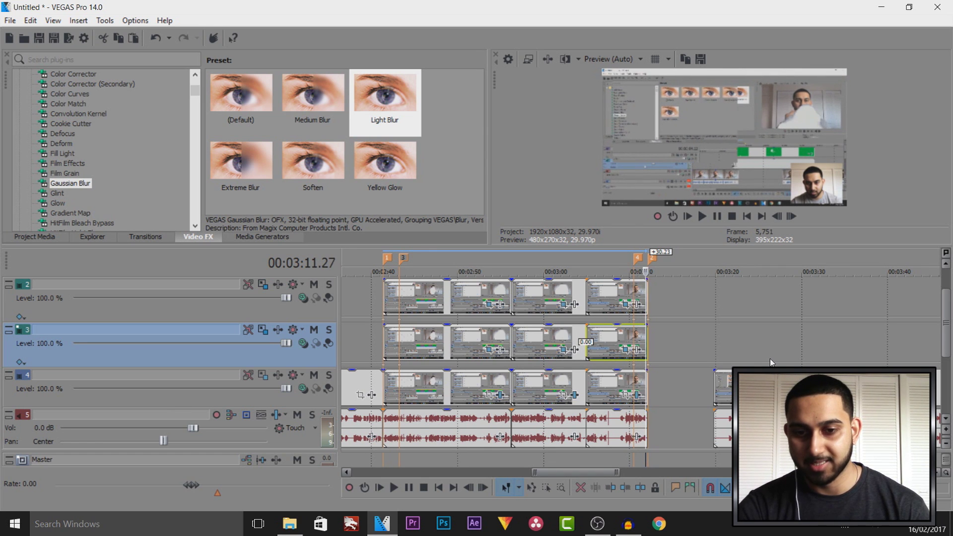
- Move marker 2 to the start of the last event at 00:03:04.29 and marker 4 to 00:03:02.18
{"action": "key", "text": "Left"}
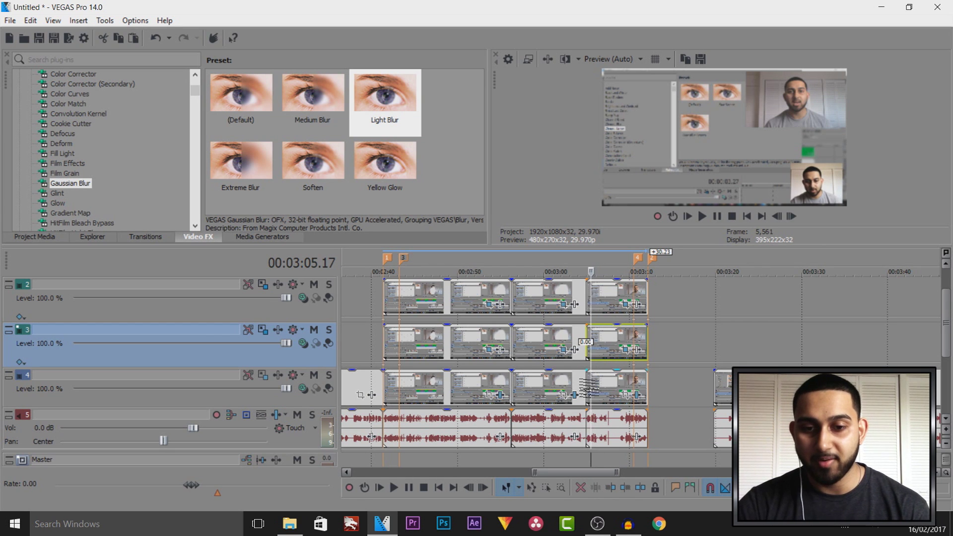
{"action": "left_click", "coordinate": [586, 388]}
{"action": "scroll", "coordinate": [576, 423], "scroll_direction": "up", "scroll_amount": 3}
{"action": "mouse_move", "coordinate": [764, 258]}
{"action": "left_mouse_down"}
{"action": "mouse_move", "coordinate": [683, 266]}
{"action": "mouse_move", "coordinate": [510, 258]}
{"action": "left_mouse_up"}
{"action": "left_click_drag", "start_coordinate": [800, 259], "coordinate": [637, 262]}
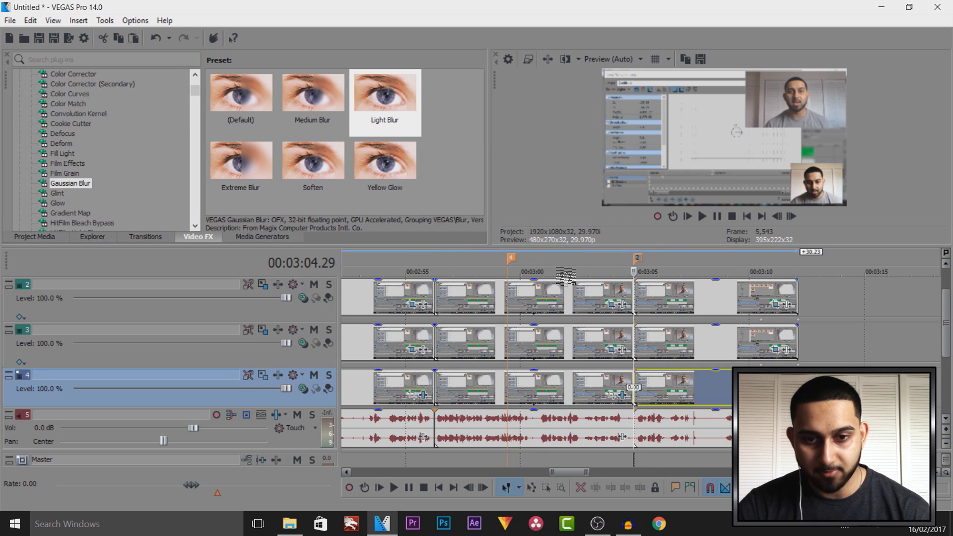
{"action": "left_click", "coordinate": [511, 258]}
{"action": "left_click_drag", "start_coordinate": [513, 263], "coordinate": [584, 265]}
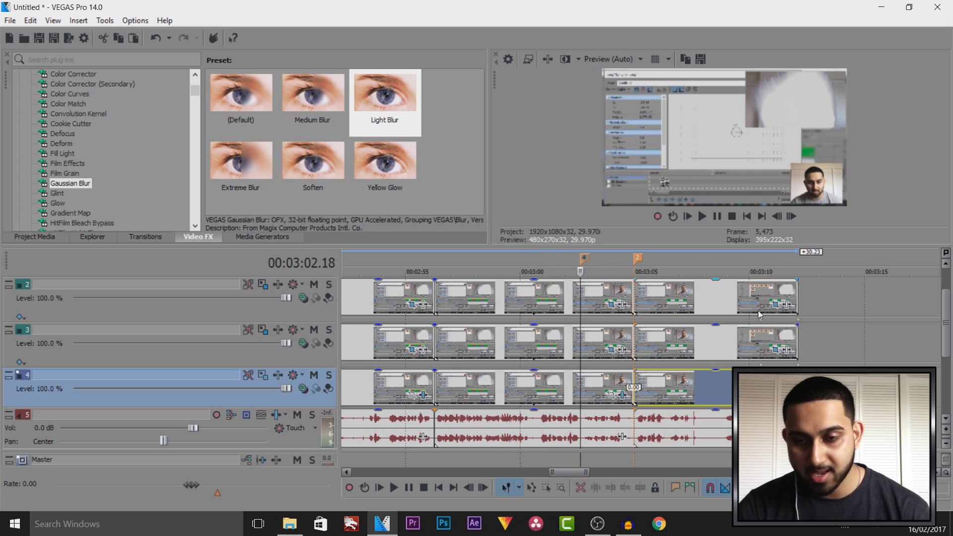
- Delete the last events on tracks 2 and 3, after marker 2
{"action": "left_click", "coordinate": [775, 308]}
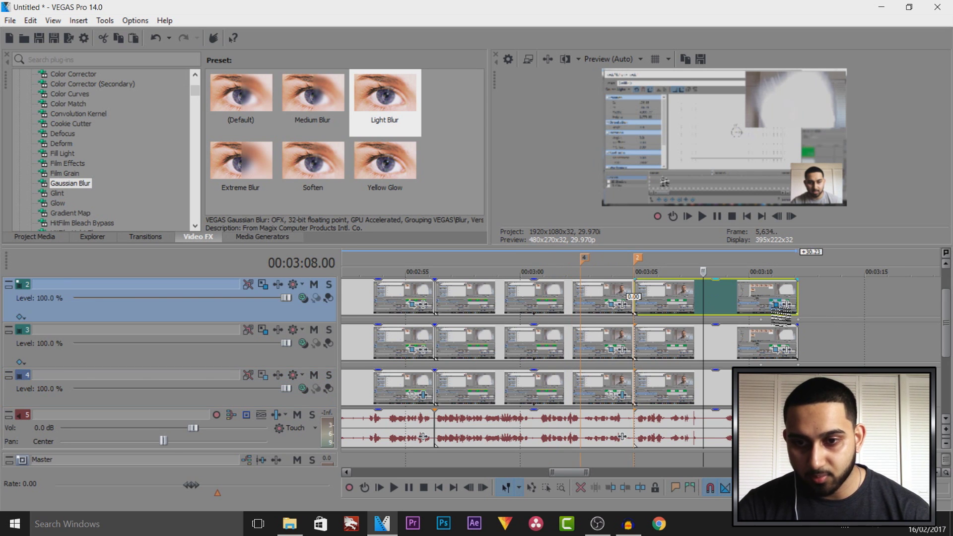
{"action": "left_click", "coordinate": [331, 94]}
{"action": "left_click_drag", "start_coordinate": [328, 97], "coordinate": [696, 249]}
{"action": "left_click", "coordinate": [728, 293]}
{"action": "left_click", "coordinate": [719, 342], "text": "ctrl"}
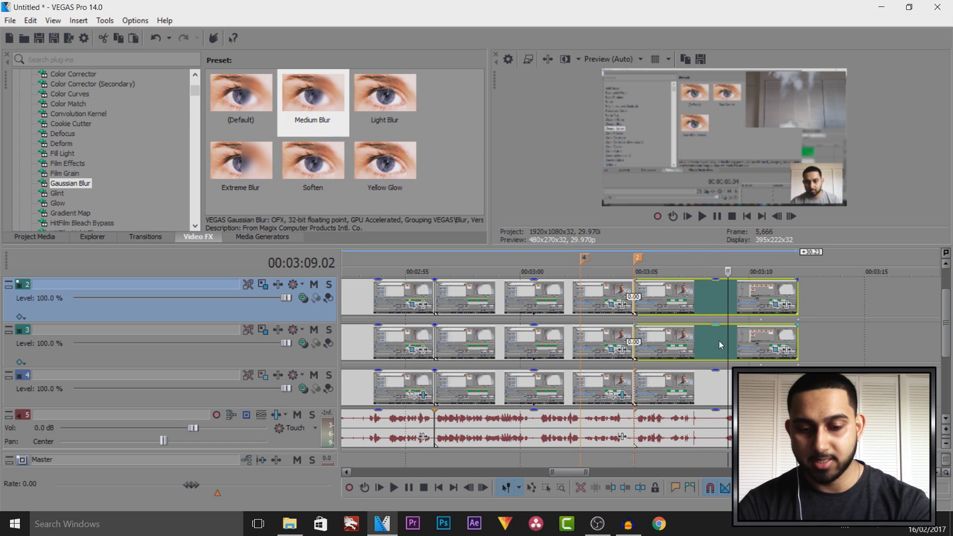
{"action": "key", "text": "Delete"}
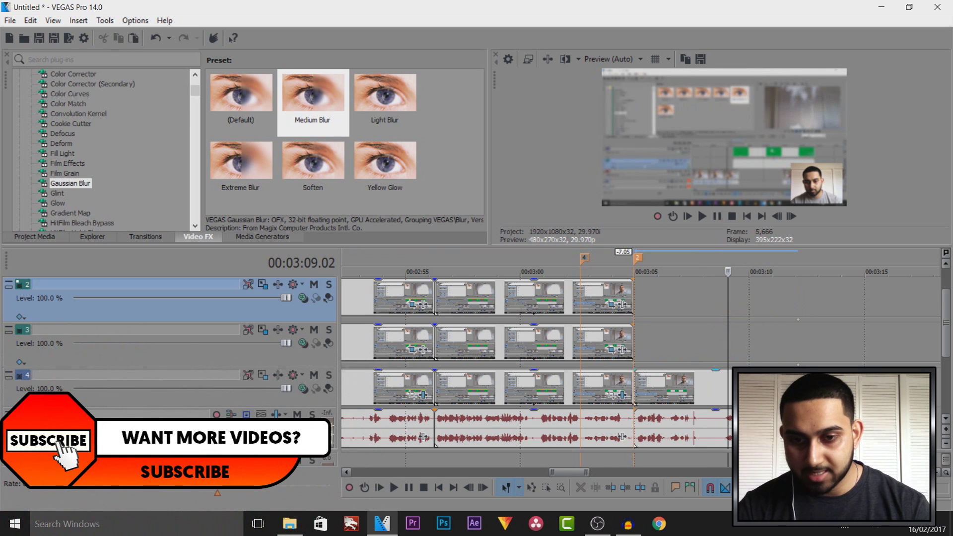
- Remove the Gaussian Blur from the track 4 event after marker 2 and close its effects window
{"action": "left_click", "coordinate": [786, 395]}
{"action": "left_click", "coordinate": [327, 130]}
{"action": "left_click", "coordinate": [331, 95]}
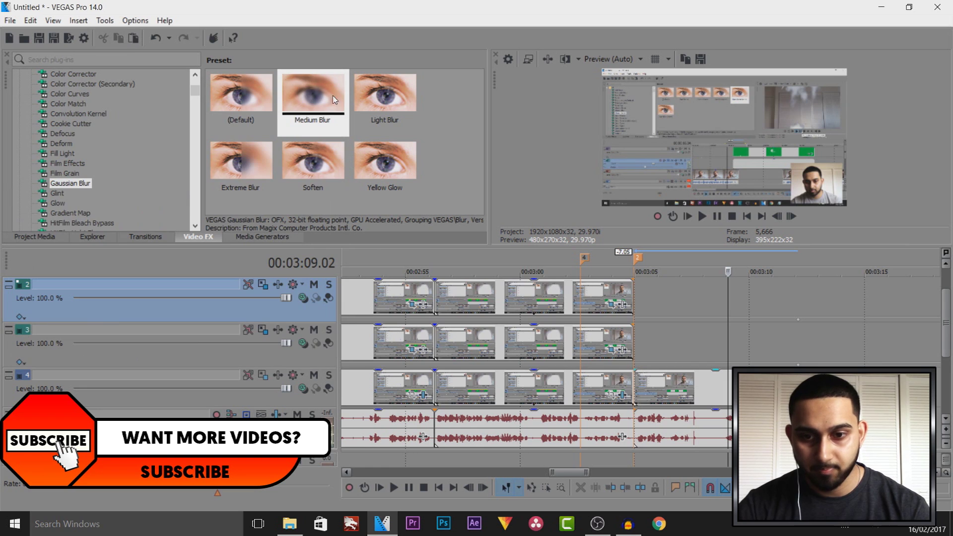
- Open Track Motion for track 3 with the playhead at marker 4, 00:03:02.18
{"action": "left_click", "coordinate": [586, 376]}
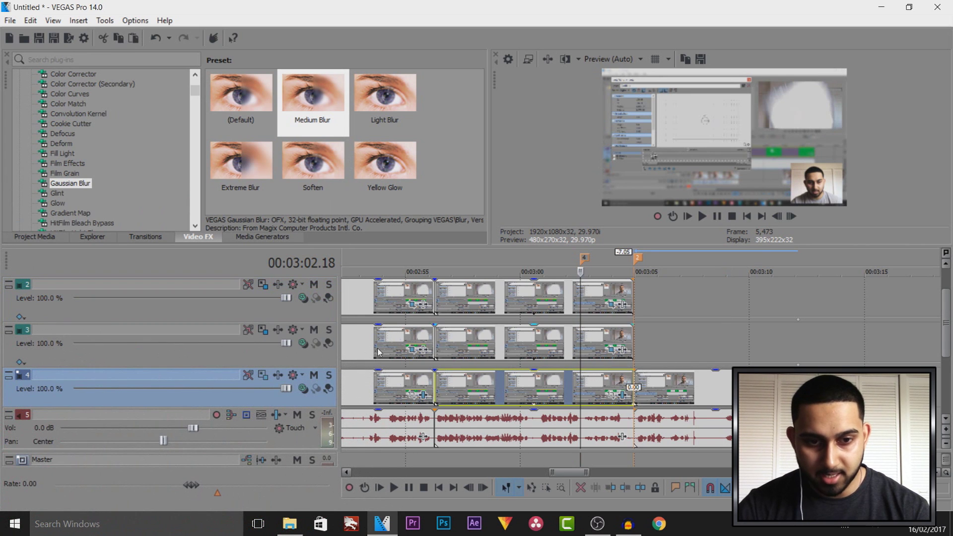
{"action": "left_click", "coordinate": [262, 329]}
{"action": "scroll", "coordinate": [392, 347], "scroll_direction": "down", "scroll_amount": 3}
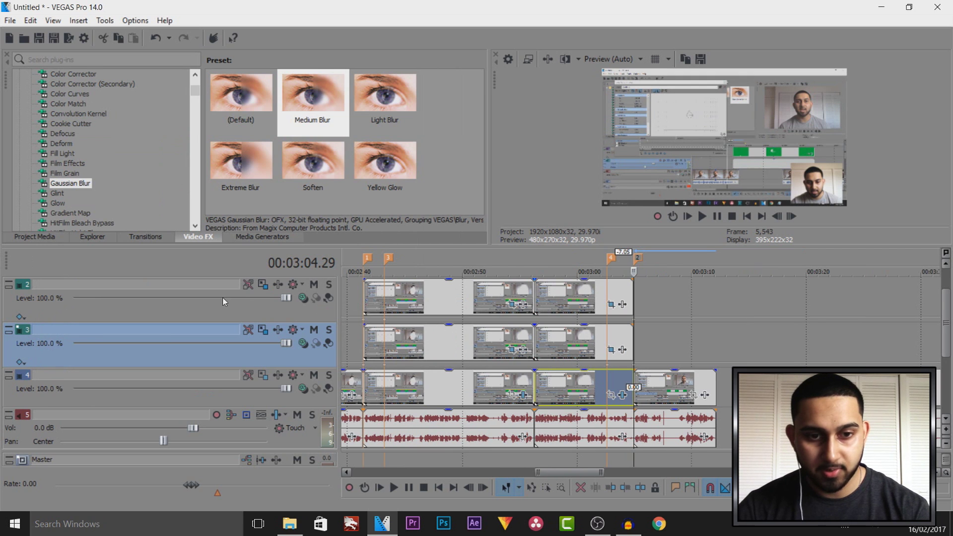
- Copy track 2's Track Motion keyframe at 00:02:43.07 to marker 4 at 00:03:02.18 and close the window
{"action": "left_click", "coordinate": [262, 284]}
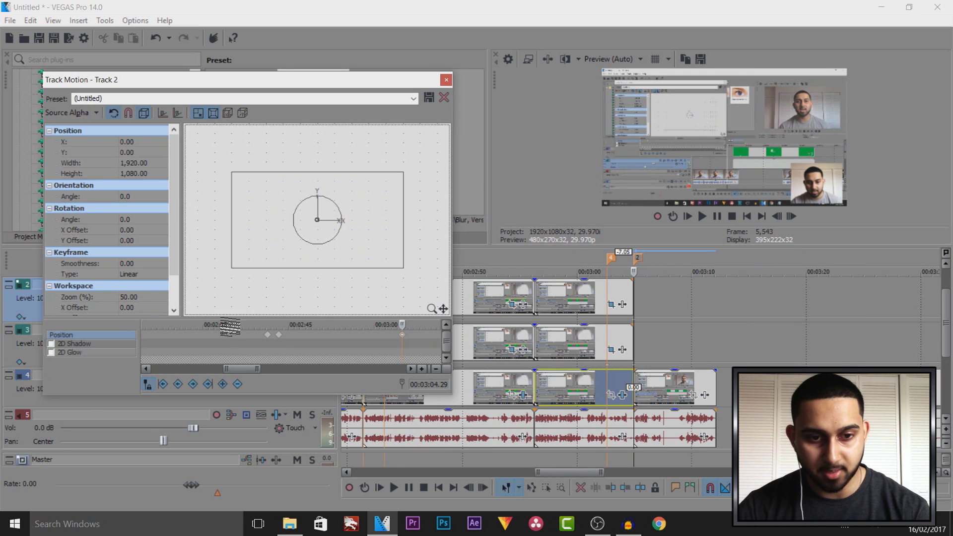
{"action": "left_click", "coordinate": [278, 334]}
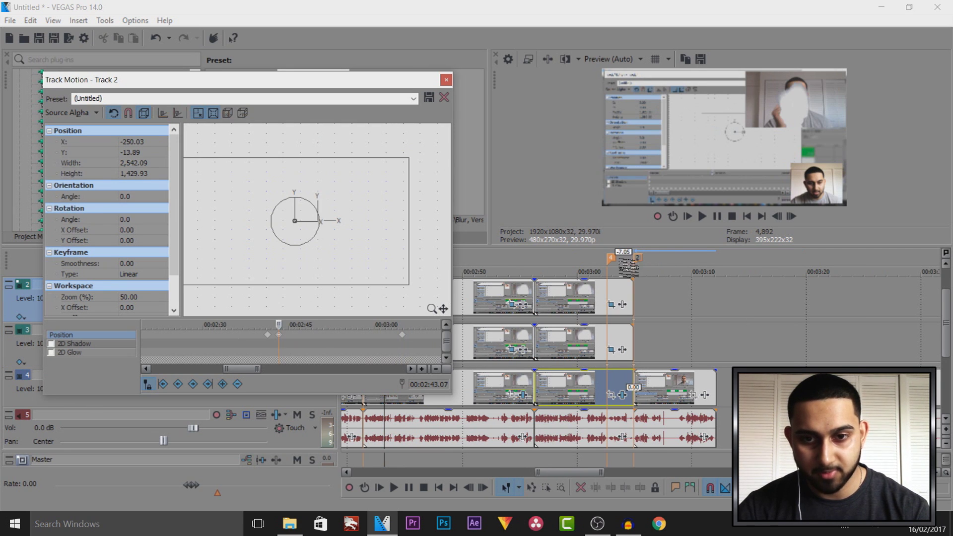
{"action": "left_click", "coordinate": [607, 268]}
{"action": "left_click", "coordinate": [391, 333]}
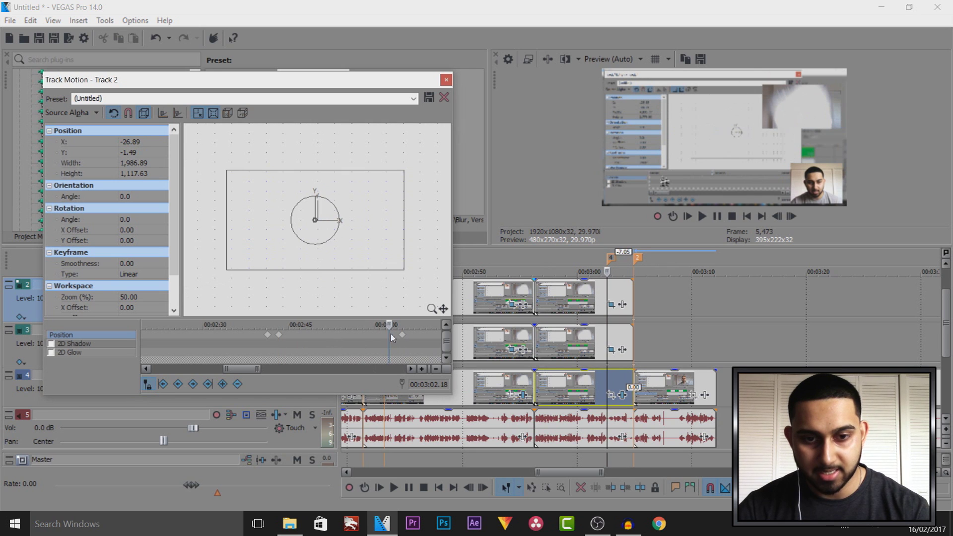
{"action": "key", "text": "ctrl+v"}
{"action": "left_click", "coordinate": [444, 82]}
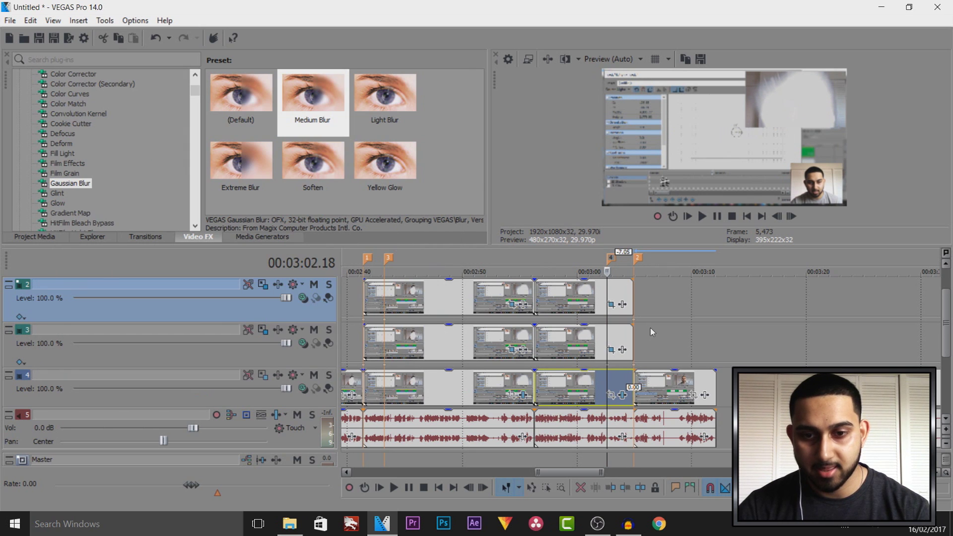
- Animate the Gaussian Blur on the track 4 event before marker 2, with both ranges 0.0100 at 00:00:06.10 and zero at 00:00:08.20
{"action": "left_click", "coordinate": [599, 340]}
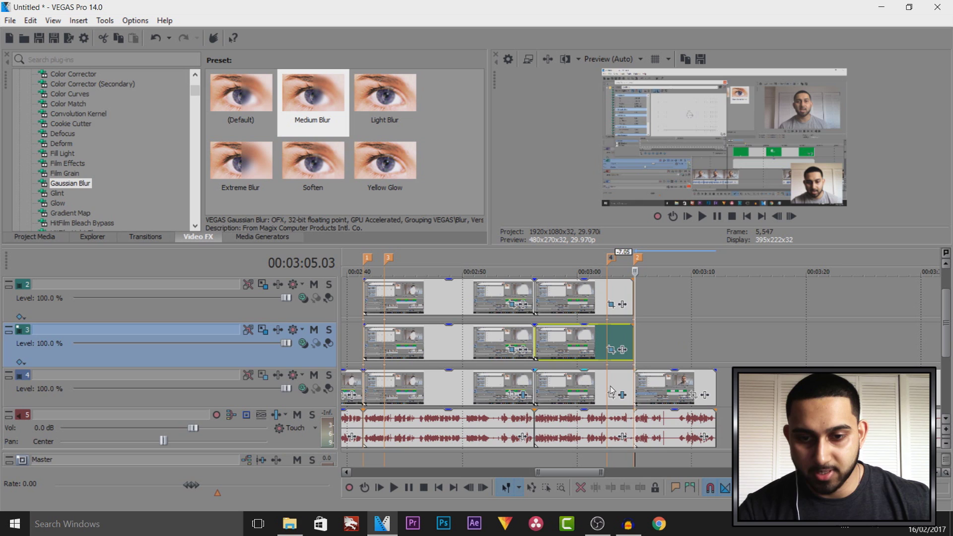
{"action": "left_click", "coordinate": [611, 392]}
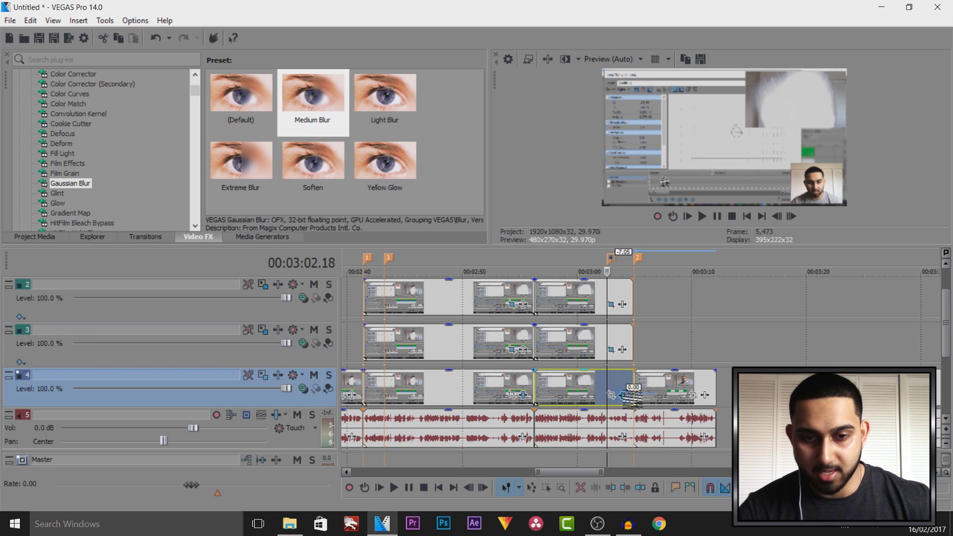
{"action": "left_click_drag", "start_coordinate": [626, 394], "coordinate": [627, 395]}
{"action": "left_click", "coordinate": [290, 186]}
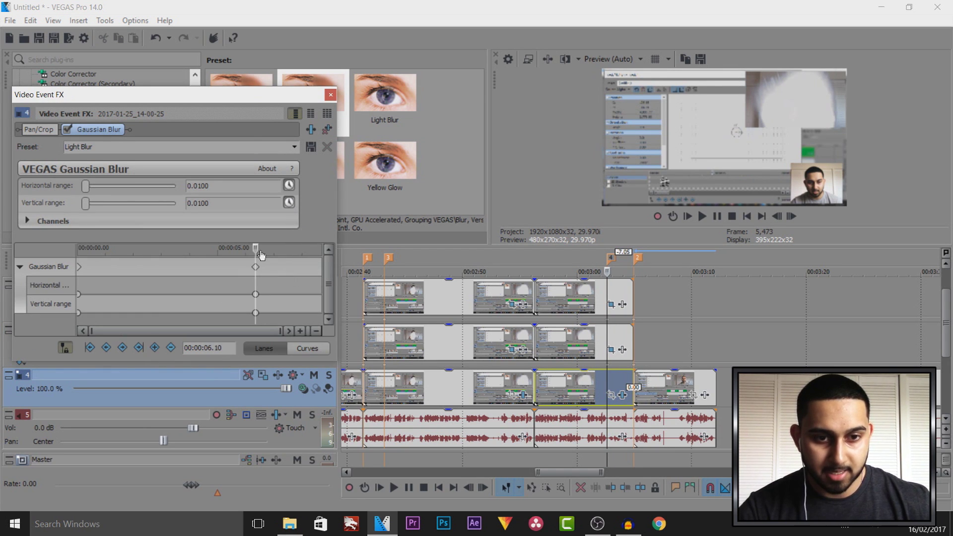
{"action": "left_click_drag", "start_coordinate": [256, 250], "coordinate": [381, 256]}
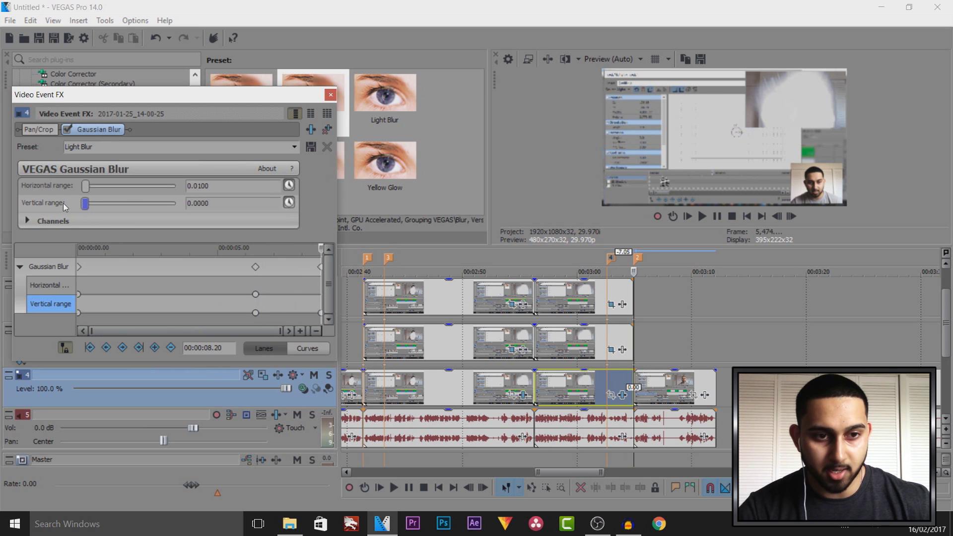
{"action": "left_click_drag", "start_coordinate": [85, 186], "coordinate": [81, 186]}
{"action": "left_click", "coordinate": [330, 94]}
- Play back the zoom-out and blur fade between markers 4 and 2 in the preview
{"action": "left_click", "coordinate": [595, 337]}
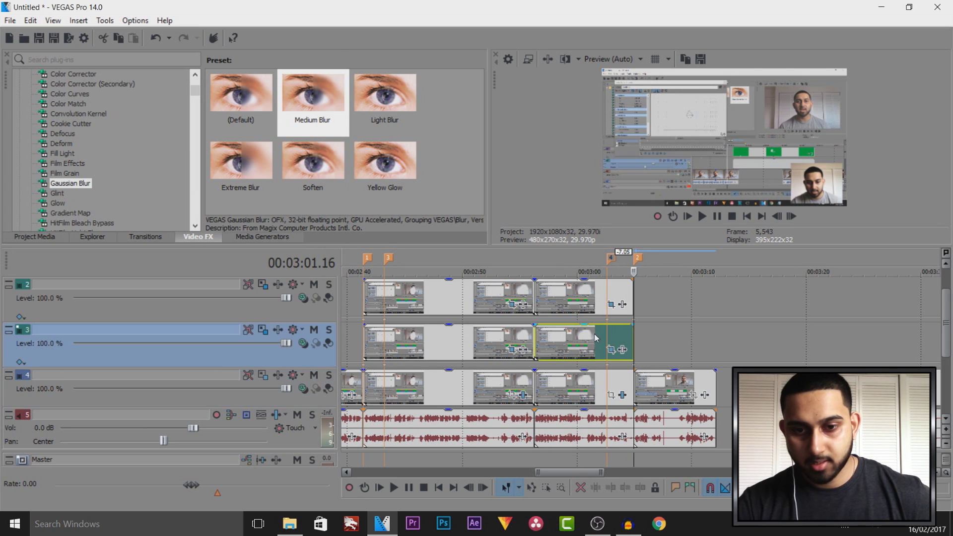
{"action": "key", "text": "Right"}
{"action": "key", "text": "Right"}
{"action": "key", "text": "Right"}
{"action": "key", "text": "Right"}
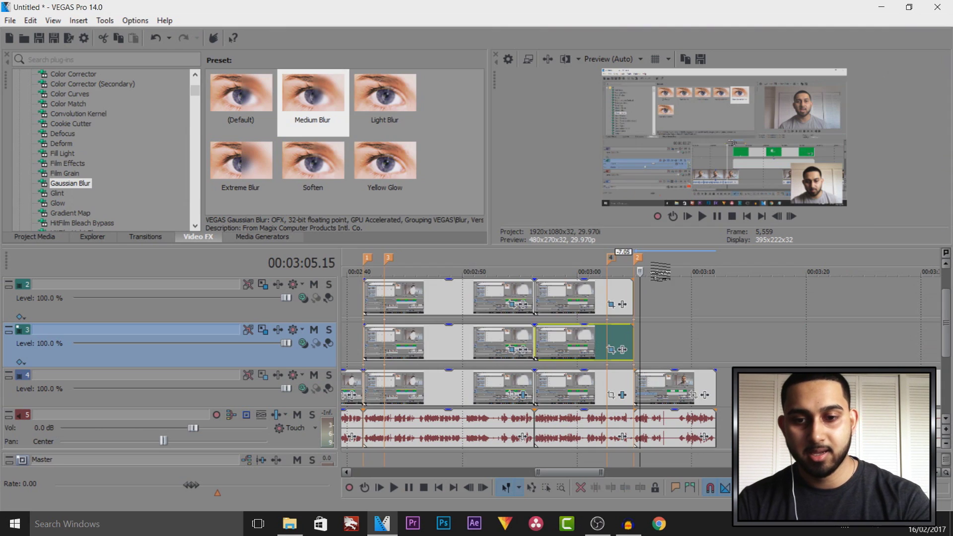
{"action": "key", "text": "ctrl+s"}
{"action": "left_click", "coordinate": [624, 326]}
- Insert an empty video track above the facecam track
{"action": "scroll", "coordinate": [683, 353], "scroll_direction": "down", "scroll_amount": 6}
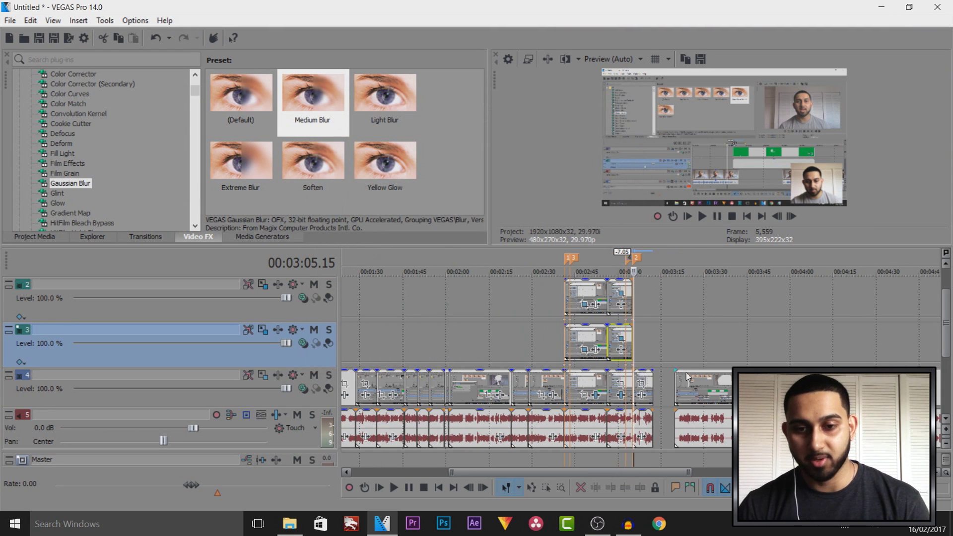
{"action": "scroll", "coordinate": [687, 376], "scroll_direction": "down", "scroll_amount": 4}
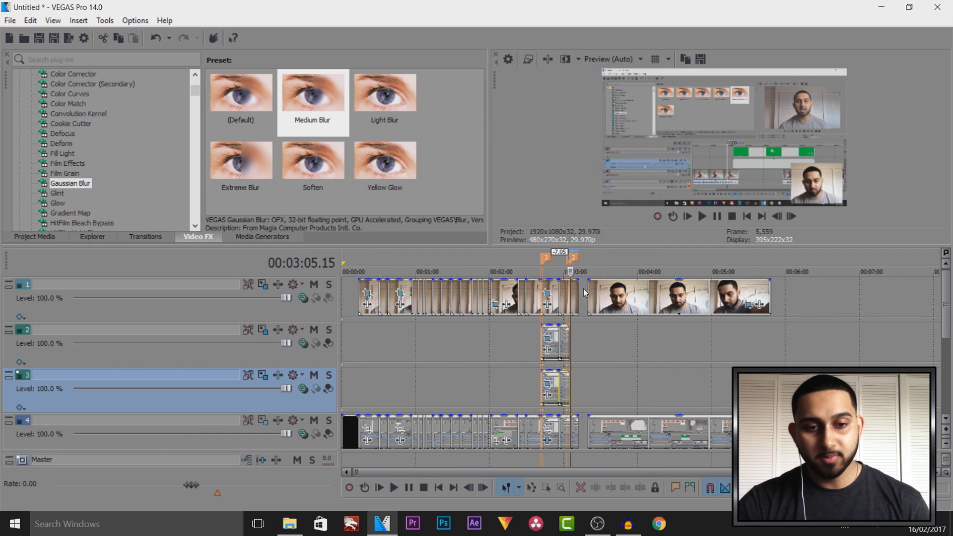
{"action": "right_click", "coordinate": [317, 314]}
{"action": "left_click", "coordinate": [394, 147]}
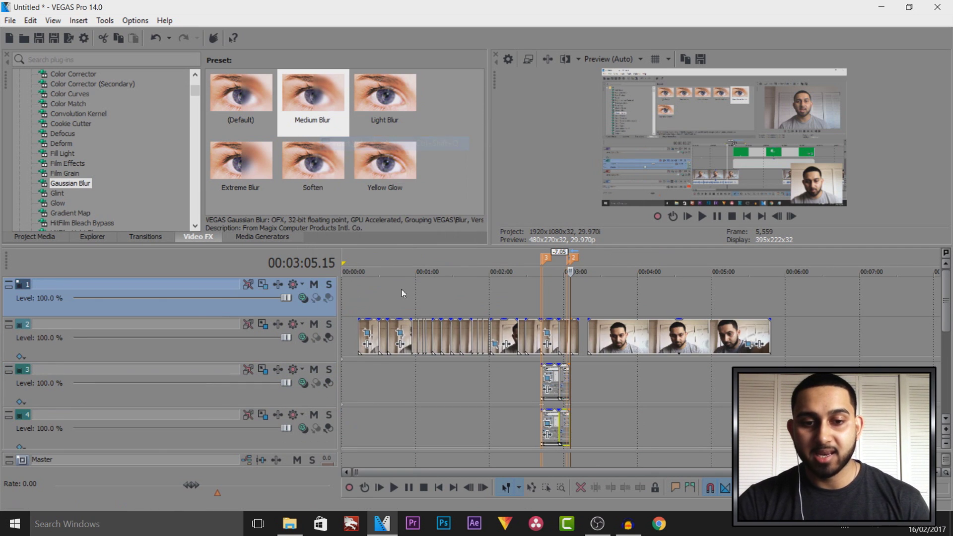
- Add the facecam border image to the new track 1 at 00:00:13.17 and extend it to the end of the first facecam section
{"action": "left_click", "coordinate": [368, 311]}
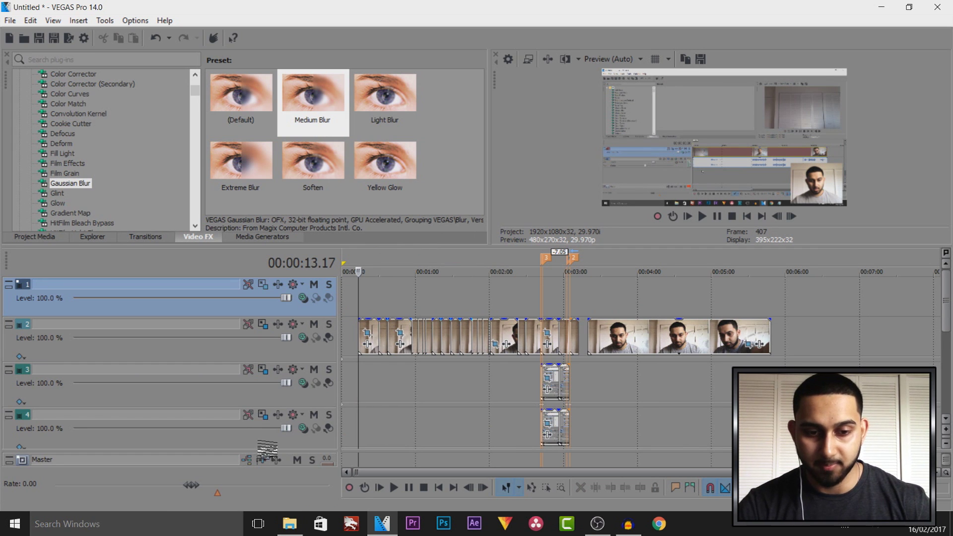
{"action": "left_click", "coordinate": [289, 523]}
{"action": "left_click_drag", "start_coordinate": [546, 201], "coordinate": [577, 305]}
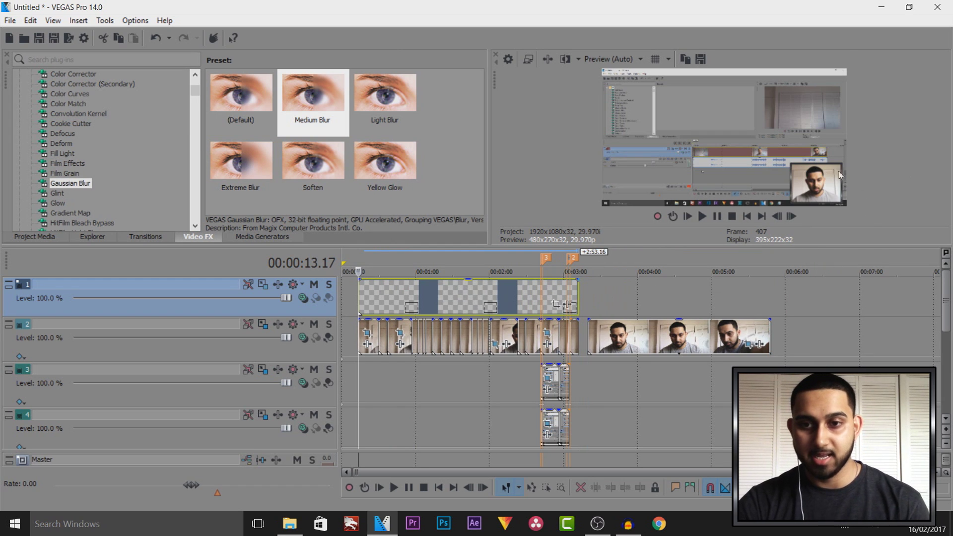
- Insert an empty video track directly above the screen-recording track
{"action": "left_click_drag", "start_coordinate": [945, 323], "coordinate": [951, 354]}
{"action": "right_click", "coordinate": [318, 392]}
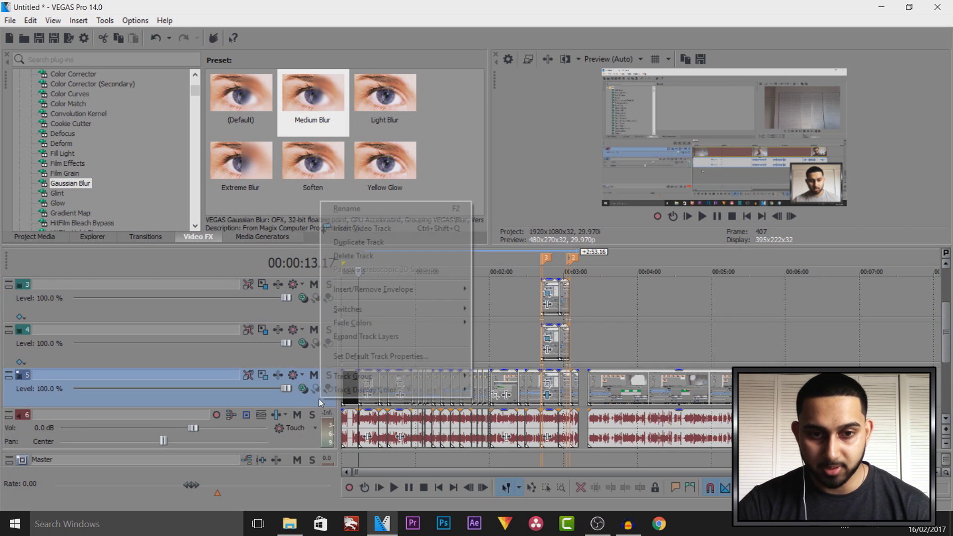
{"action": "left_click", "coordinate": [387, 240]}
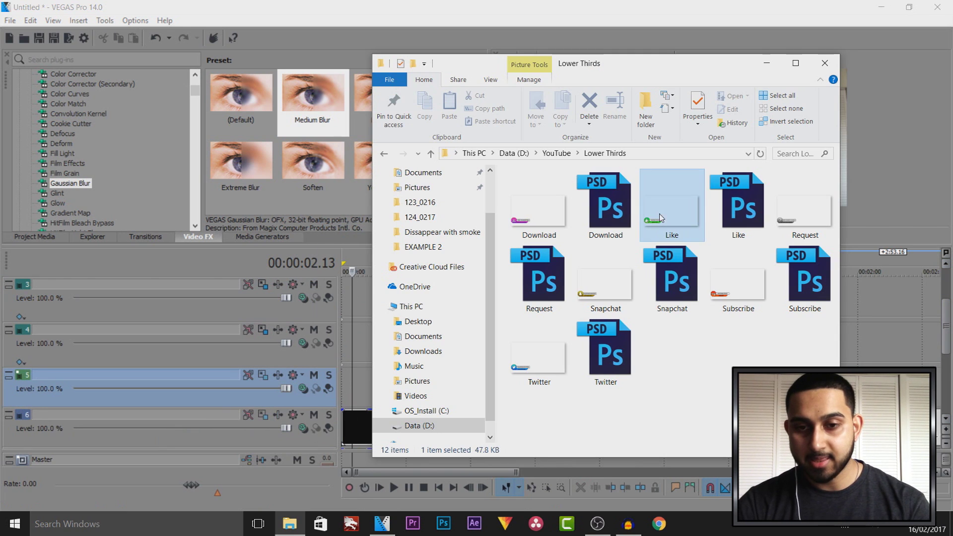
- Import the Like, Request, Snapchat, Subscribe and Twitter PNG images from the Lower Thirds folder into the project media
{"action": "left_click", "coordinate": [605, 278], "text": "ctrl"}
{"action": "left_click", "coordinate": [738, 278], "text": "ctrl"}
{"action": "left_click", "coordinate": [804, 205], "text": "ctrl"}
{"action": "left_click", "coordinate": [546, 367], "text": "ctrl"}
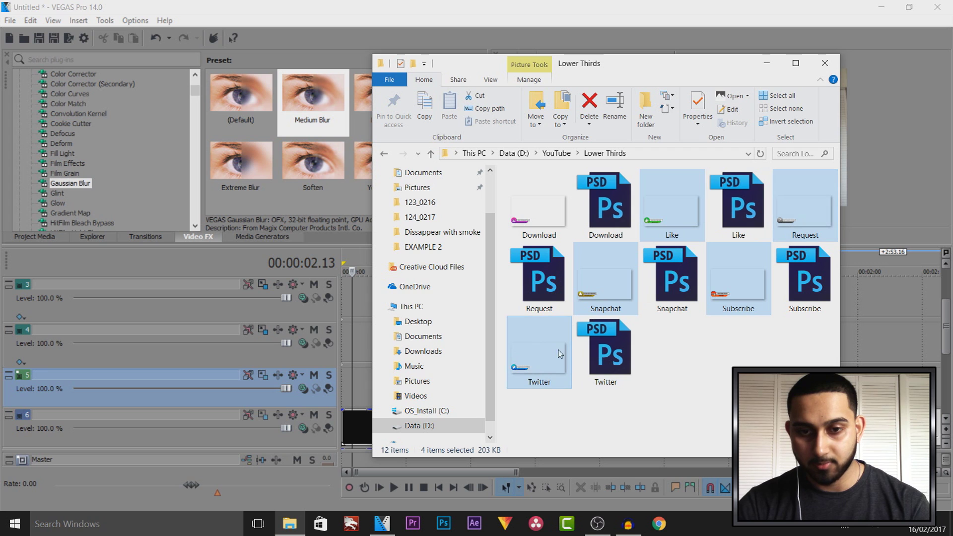
{"action": "left_click_drag", "start_coordinate": [534, 370], "coordinate": [160, 256]}
{"action": "left_click_drag", "start_coordinate": [38, 241], "coordinate": [335, 144]}
- Place Request.png on track 5 starting at 00:00:02.13 and check it over the intro footage
{"action": "scroll", "coordinate": [334, 144], "scroll_direction": "down", "scroll_amount": 1}
{"action": "left_click_drag", "start_coordinate": [412, 111], "coordinate": [408, 108]}
{"action": "left_click_drag", "start_coordinate": [367, 385], "coordinate": [356, 384]}
{"action": "left_click", "coordinate": [361, 384]}
{"action": "scroll", "coordinate": [410, 387], "scroll_direction": "up", "scroll_amount": 2}
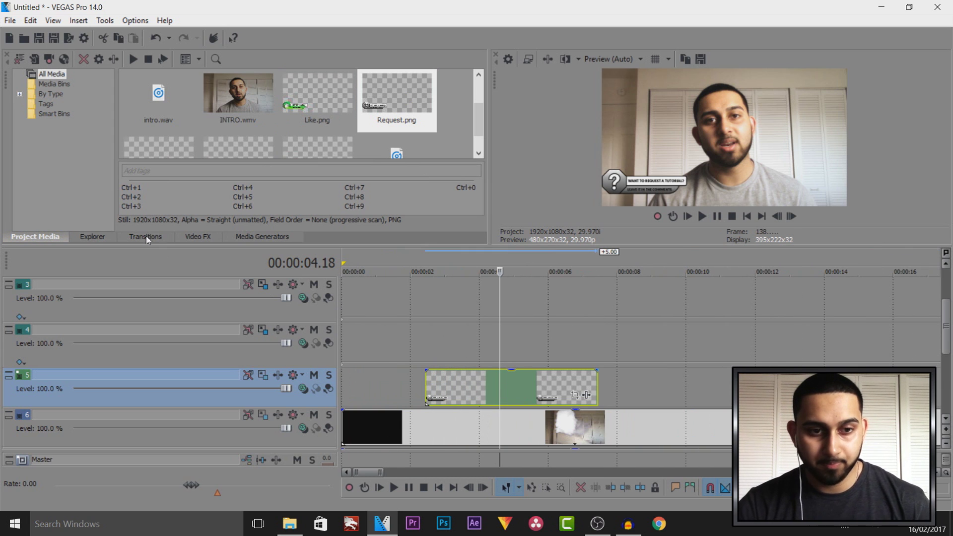
- Apply the S_WipeDiffuse transition to the Request.png event, using the (Default) preset at its start and the Out preset at its end
{"action": "left_click", "coordinate": [145, 237]}
{"action": "scroll", "coordinate": [149, 124], "scroll_direction": "down", "scroll_amount": 5}
{"action": "left_click_drag", "start_coordinate": [328, 282], "coordinate": [318, 340]}
{"action": "left_click", "coordinate": [193, 409]}
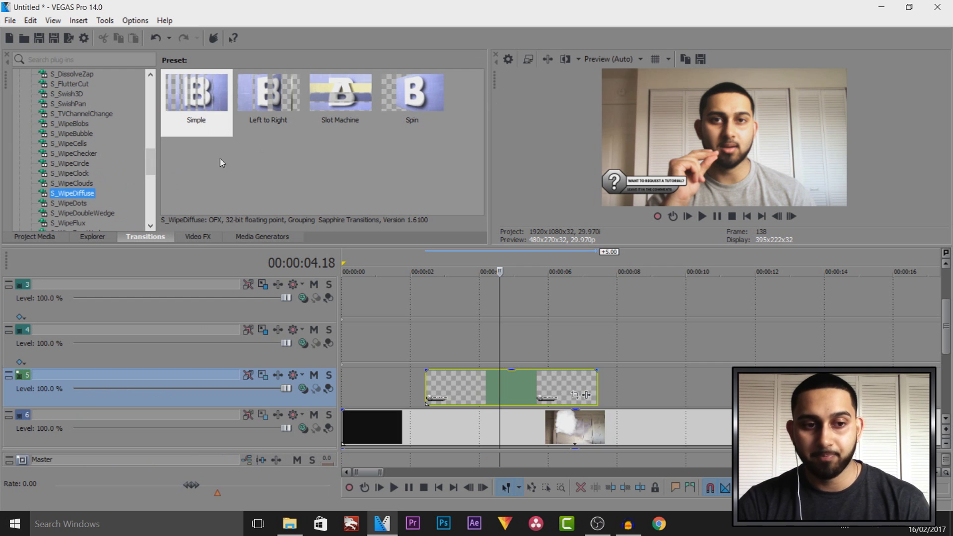
{"action": "left_click_drag", "start_coordinate": [196, 97], "coordinate": [436, 385]}
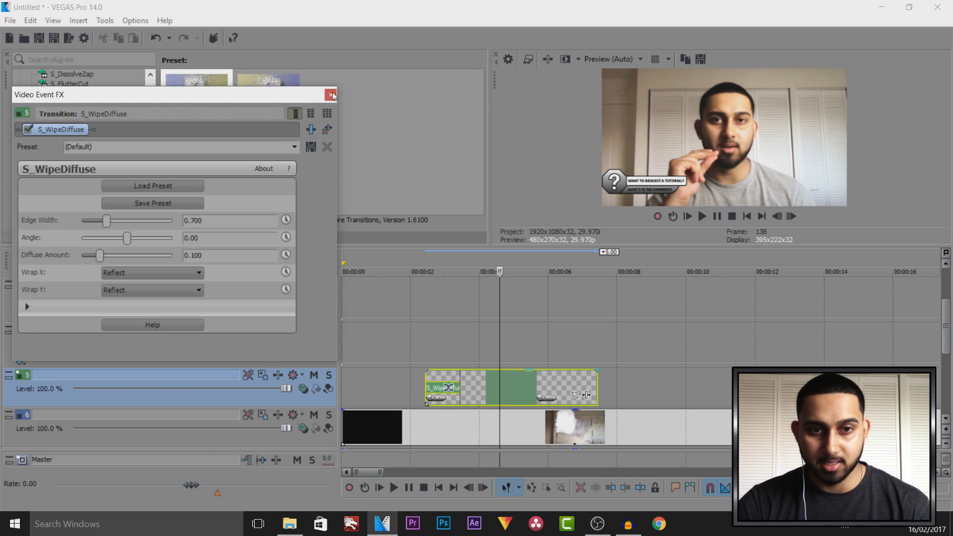
{"action": "left_click", "coordinate": [330, 95]}
{"action": "left_click_drag", "start_coordinate": [268, 99], "coordinate": [598, 387]}
{"action": "left_click", "coordinate": [330, 94]}
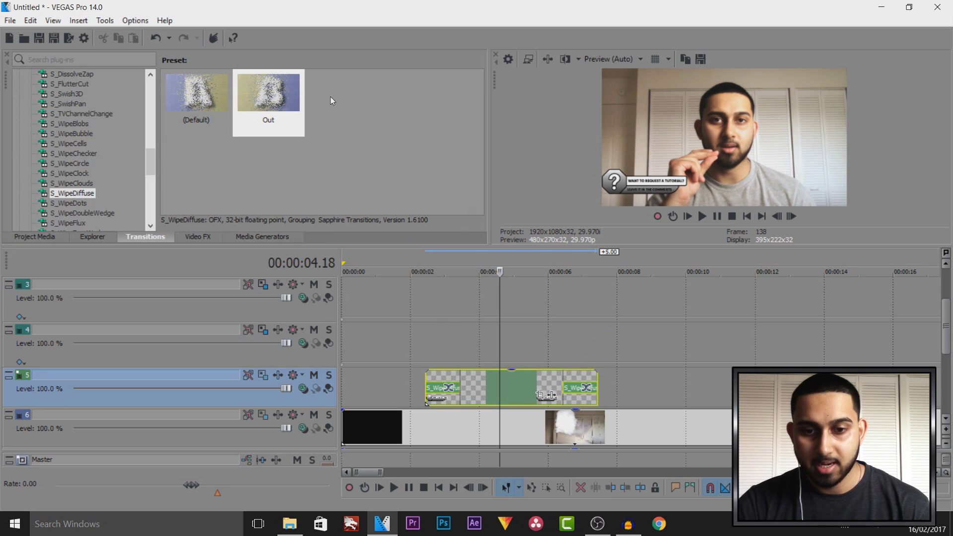
- Split the closing footage at 00:05:32.07 and delete the screen-recording piece after the cut on track 6
{"action": "scroll", "coordinate": [596, 399], "scroll_direction": "down", "scroll_amount": 5}
{"action": "scroll", "coordinate": [603, 397], "scroll_direction": "down", "scroll_amount": 6}
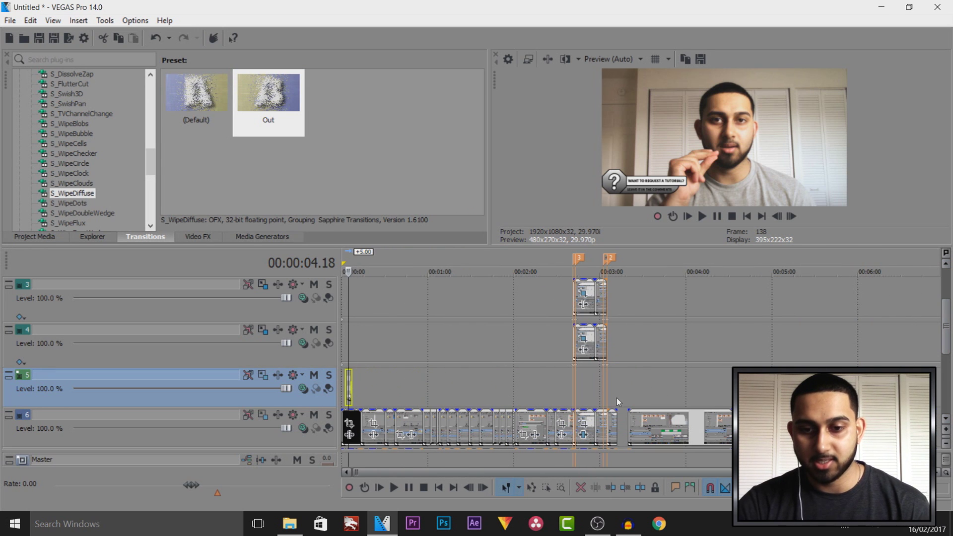
{"action": "scroll", "coordinate": [644, 397], "scroll_direction": "down", "scroll_amount": 1}
{"action": "left_click_drag", "start_coordinate": [946, 329], "coordinate": [947, 295]}
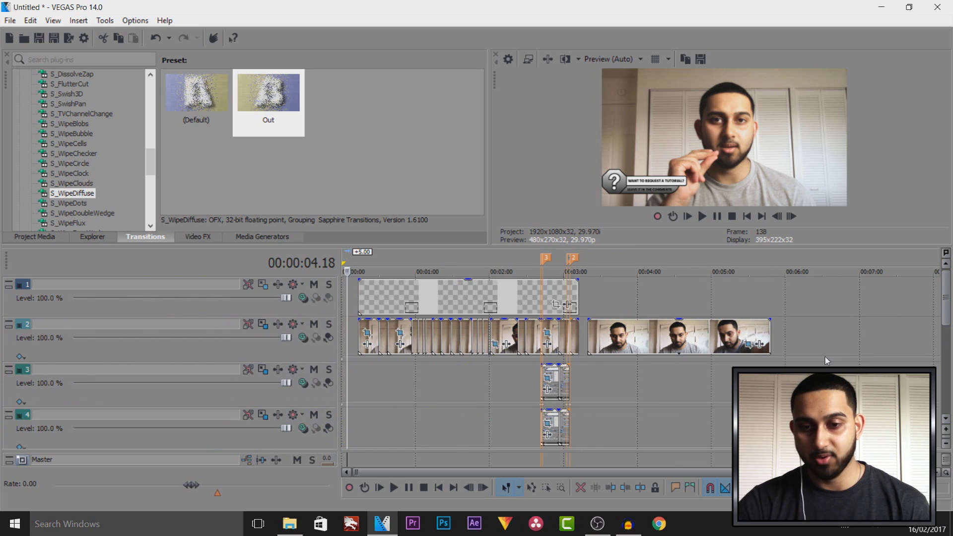
{"action": "left_click", "coordinate": [731, 338]}
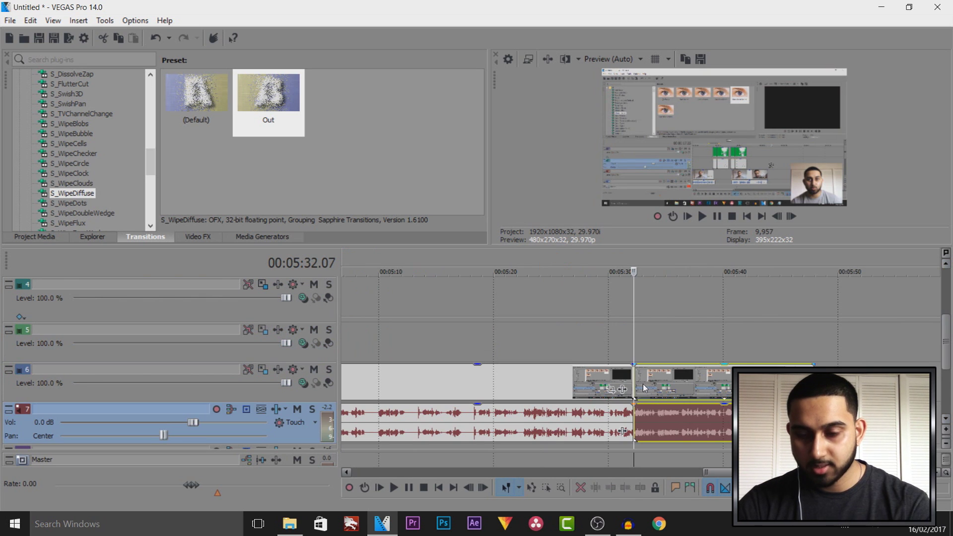
{"action": "left_click", "coordinate": [640, 389]}
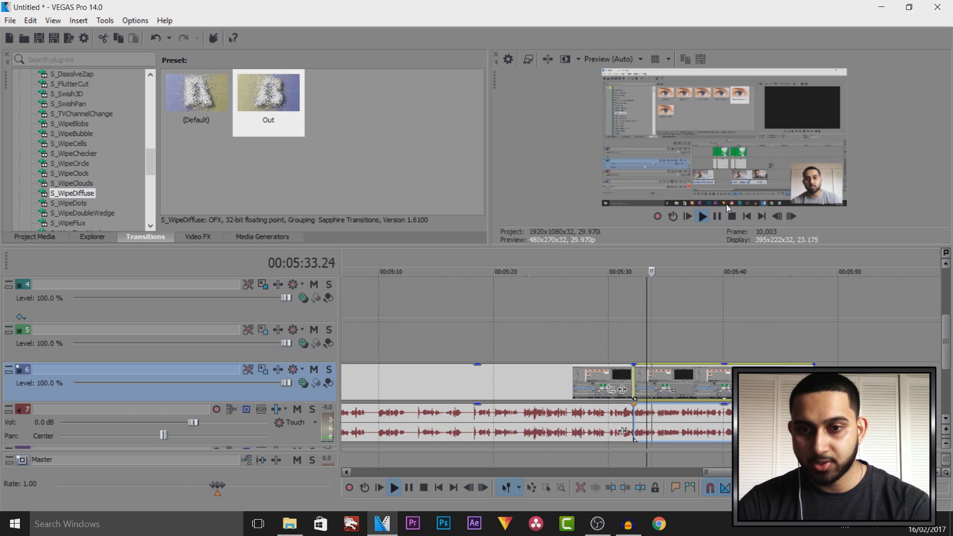
{"action": "left_click", "coordinate": [668, 379]}
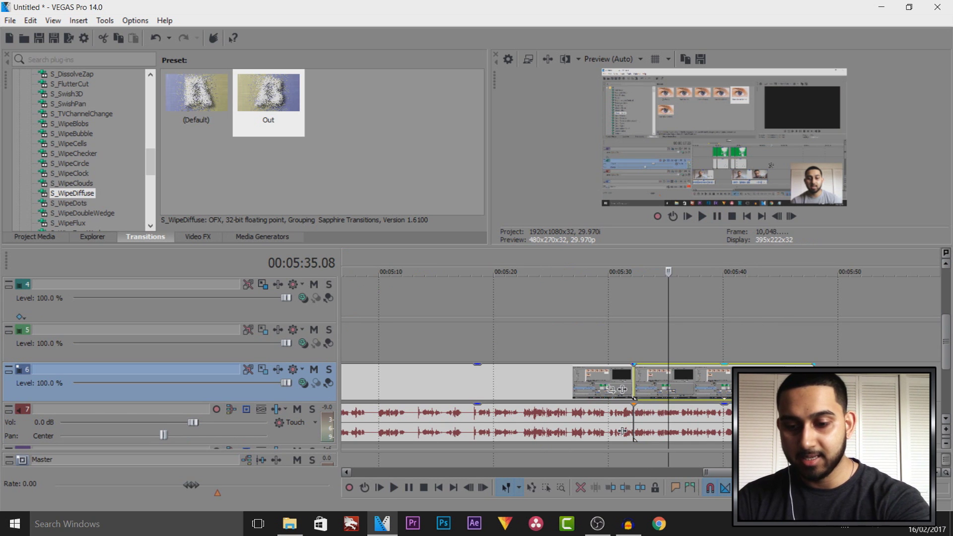
{"action": "key", "text": "Delete"}
- Move the closing facecam piece down to track 6 and align its start with the cut at 00:05:32.07
{"action": "left_click_drag", "start_coordinate": [945, 331], "coordinate": [945, 288]}
{"action": "left_click_drag", "start_coordinate": [712, 329], "coordinate": [710, 435]}
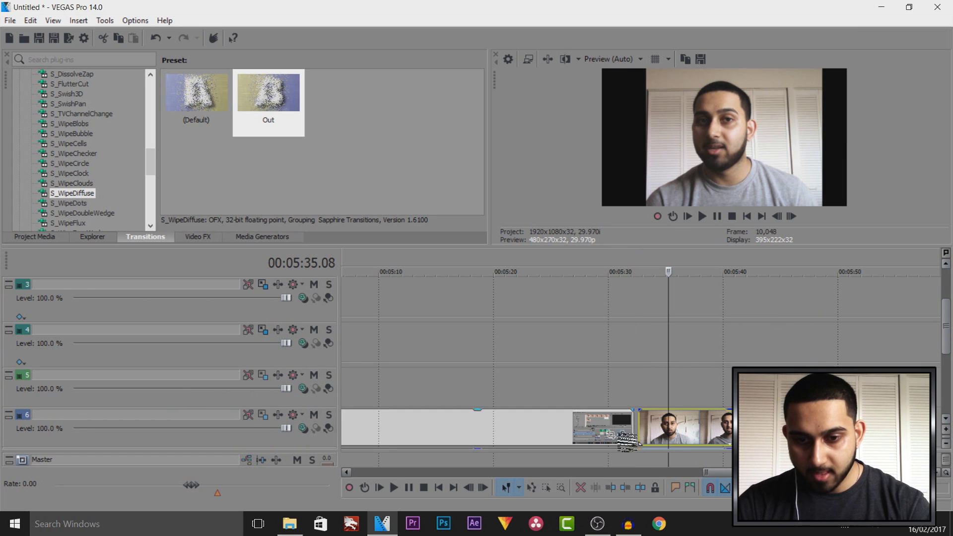
{"action": "left_click_drag", "start_coordinate": [640, 426], "coordinate": [638, 425]}
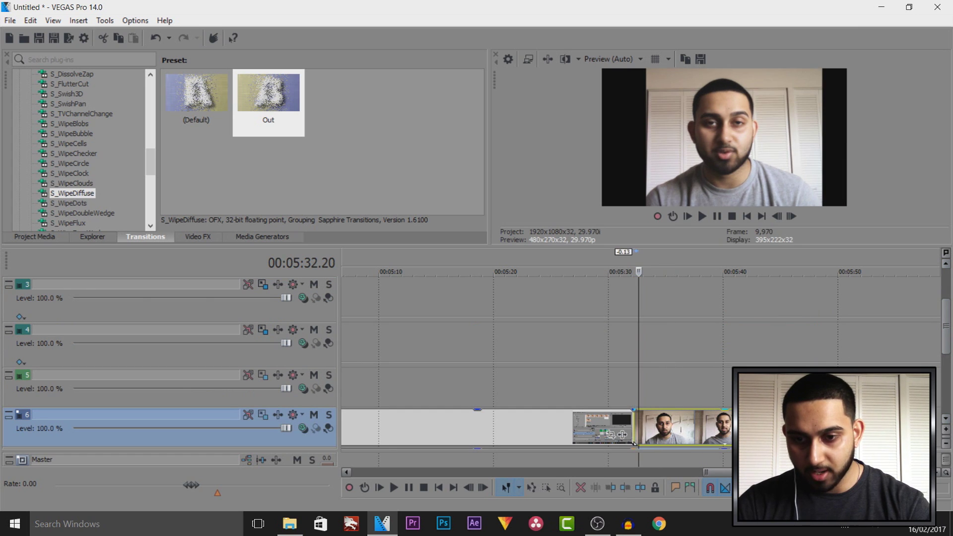
- Adjust the closing facecam event's Pan/Crop to fill the output frame and trim its end to about 00:05:42
{"action": "left_click", "coordinate": [610, 435]}
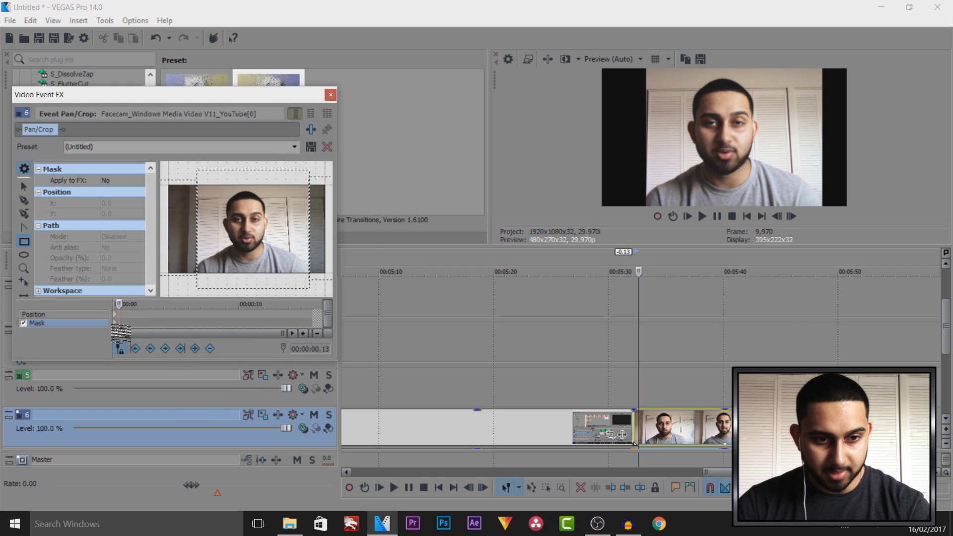
{"action": "right_click", "coordinate": [266, 215]}
{"action": "key", "text": "Escape"}
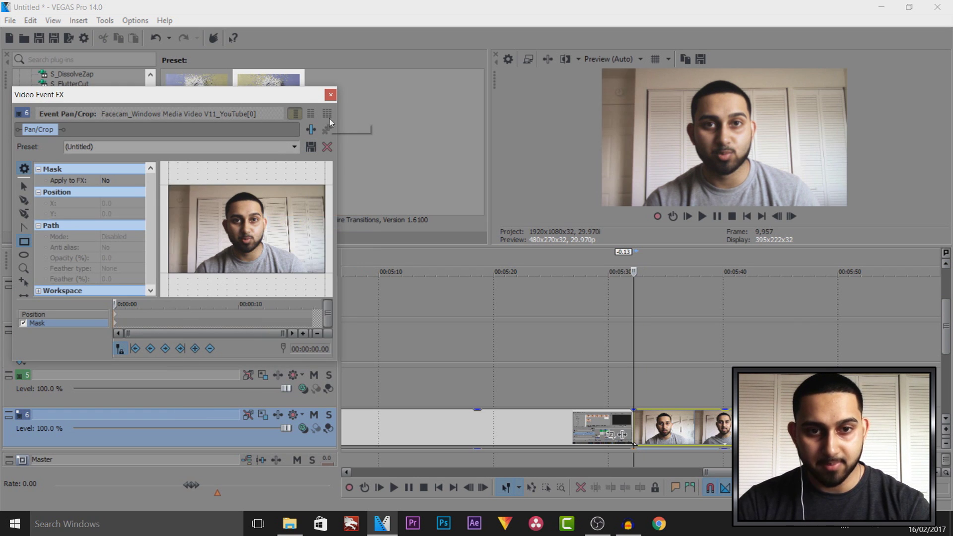
{"action": "left_click", "coordinate": [331, 95]}
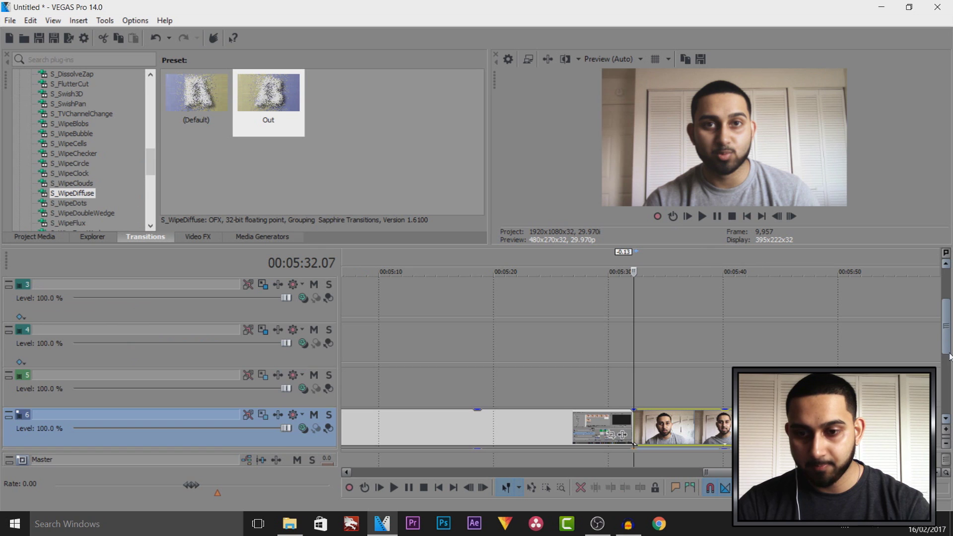
{"action": "left_click_drag", "start_coordinate": [949, 357], "coordinate": [950, 384]}
{"action": "left_click_drag", "start_coordinate": [815, 333], "coordinate": [744, 334]}
- Import the Veorra & The Tech Thieves - Ghost Town Chill Trap track and YouTube Endscreen Outro Template image from the Outro folder into the project media
{"action": "left_click", "coordinate": [290, 524]}
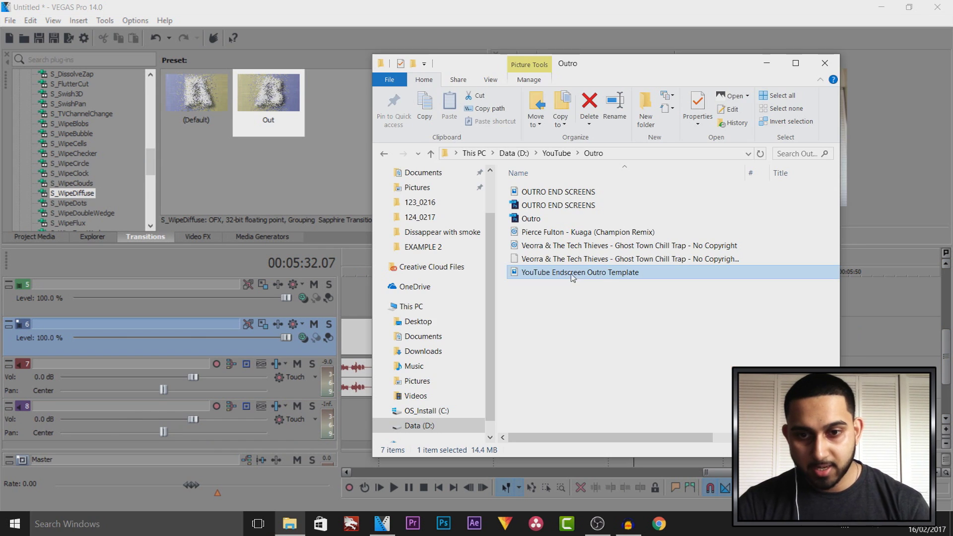
{"action": "left_click", "coordinate": [563, 246], "text": "ctrl"}
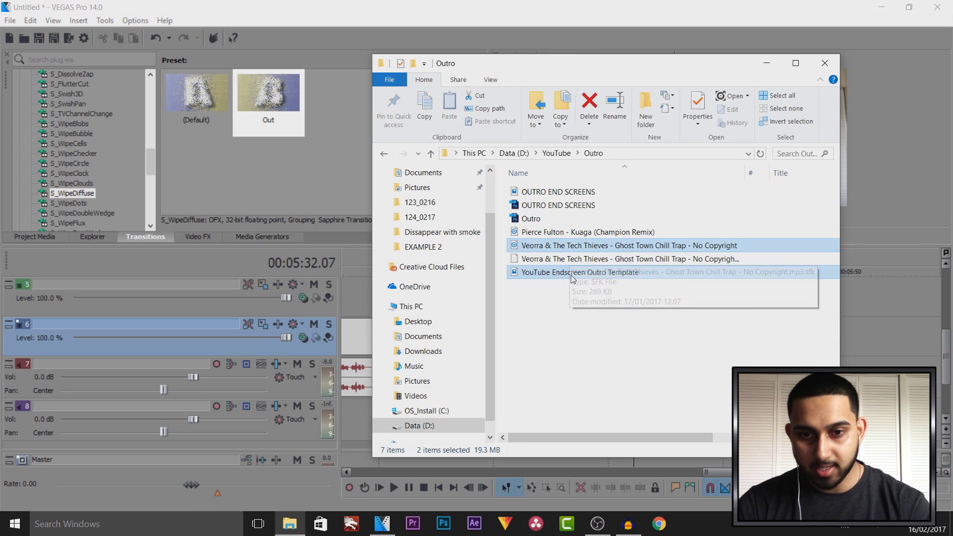
{"action": "left_click_drag", "start_coordinate": [563, 281], "coordinate": [271, 115]}
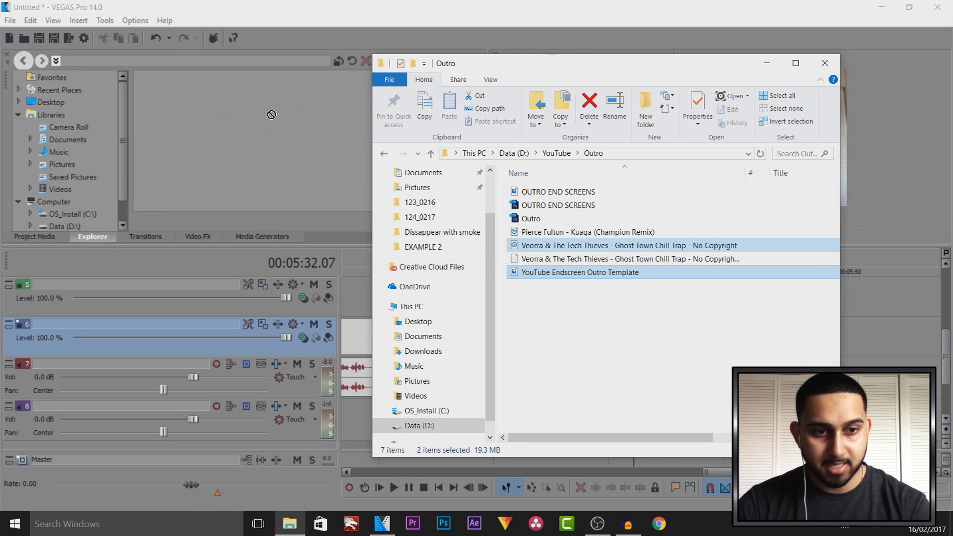
{"action": "left_click_drag", "start_coordinate": [52, 243], "coordinate": [190, 115]}
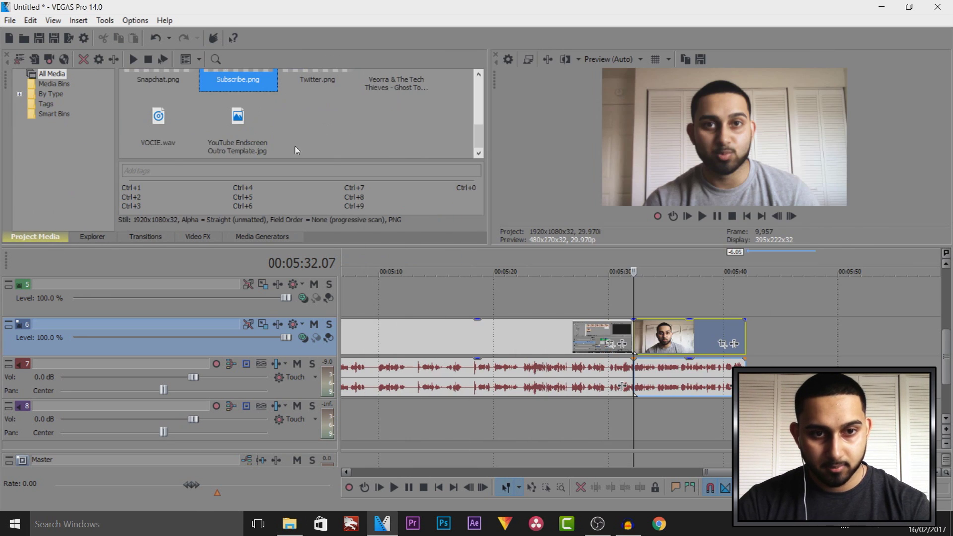
- Place the YouTube Endscreen Outro Template image after the closing facecam clip on track 6 and overlap their ends from 00:05:41.02
{"action": "left_click_drag", "start_coordinate": [248, 144], "coordinate": [778, 350]}
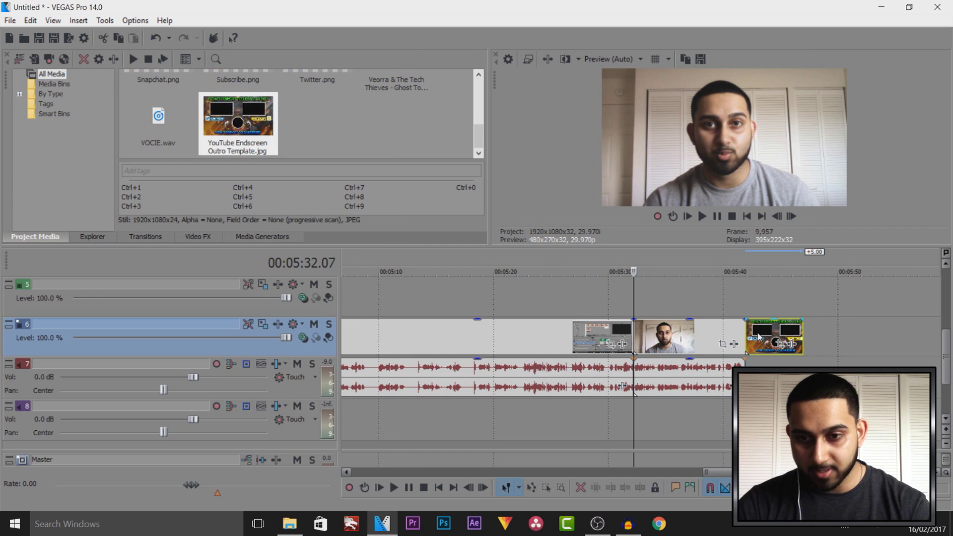
{"action": "scroll", "coordinate": [779, 352], "scroll_direction": "up", "scroll_amount": 4}
{"action": "left_click", "coordinate": [500, 336]}
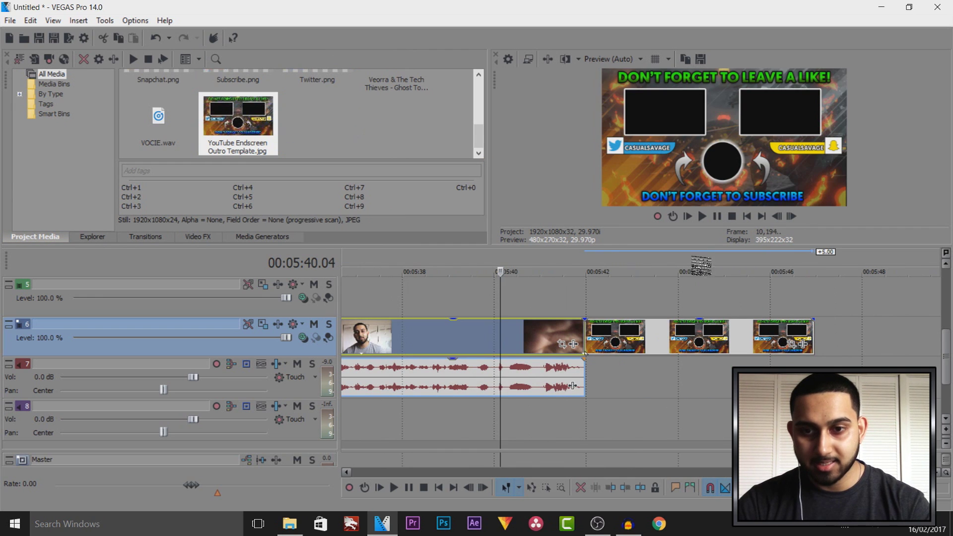
{"action": "left_click", "coordinate": [717, 217]}
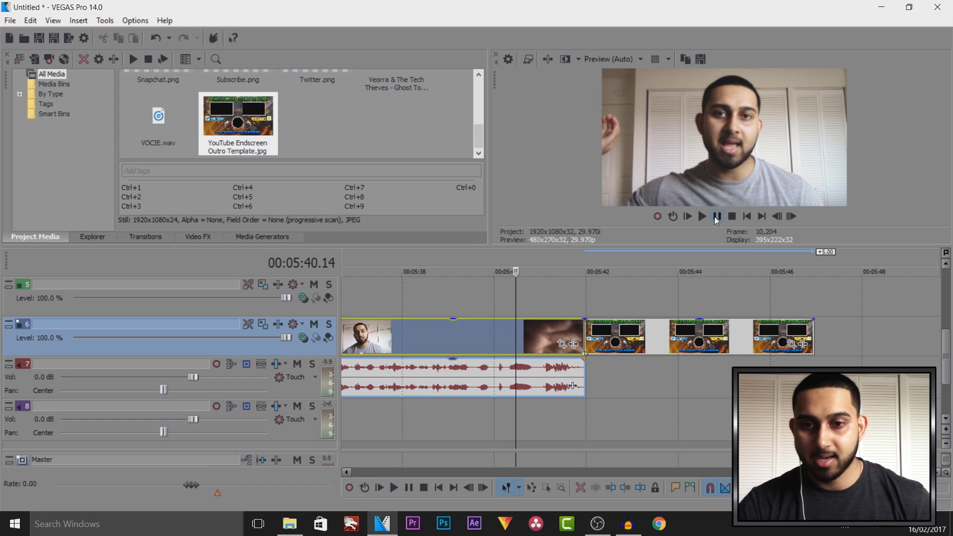
{"action": "left_click", "coordinate": [717, 218]}
{"action": "left_click", "coordinate": [718, 218]}
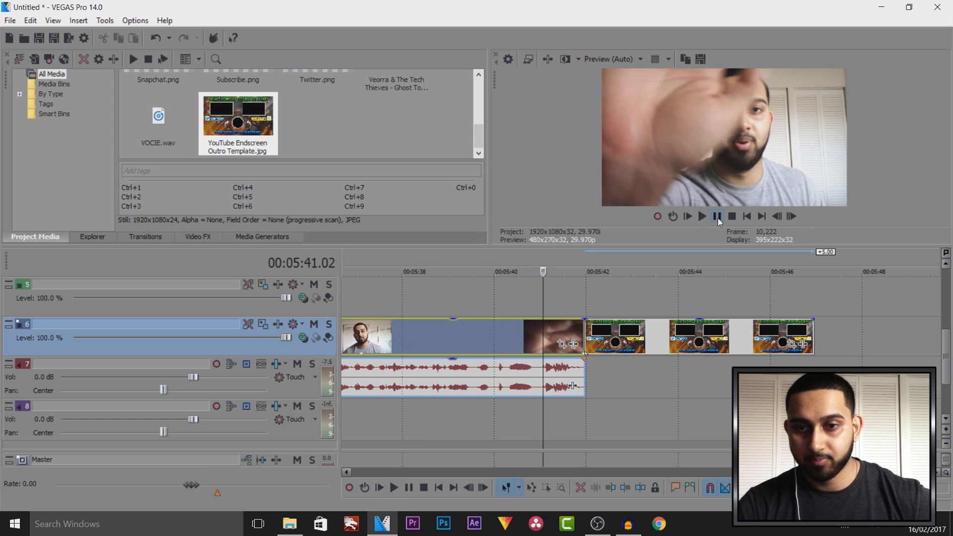
{"action": "key", "text": "Left"}
{"action": "key", "text": "Right"}
{"action": "key", "text": "Right"}
{"action": "key", "text": "Left"}
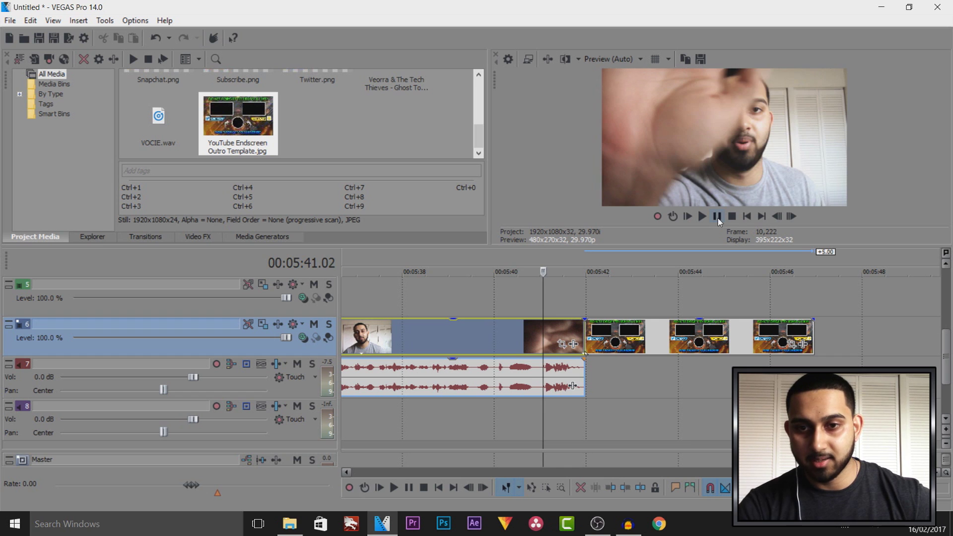
{"action": "left_click_drag", "start_coordinate": [611, 346], "coordinate": [587, 338]}
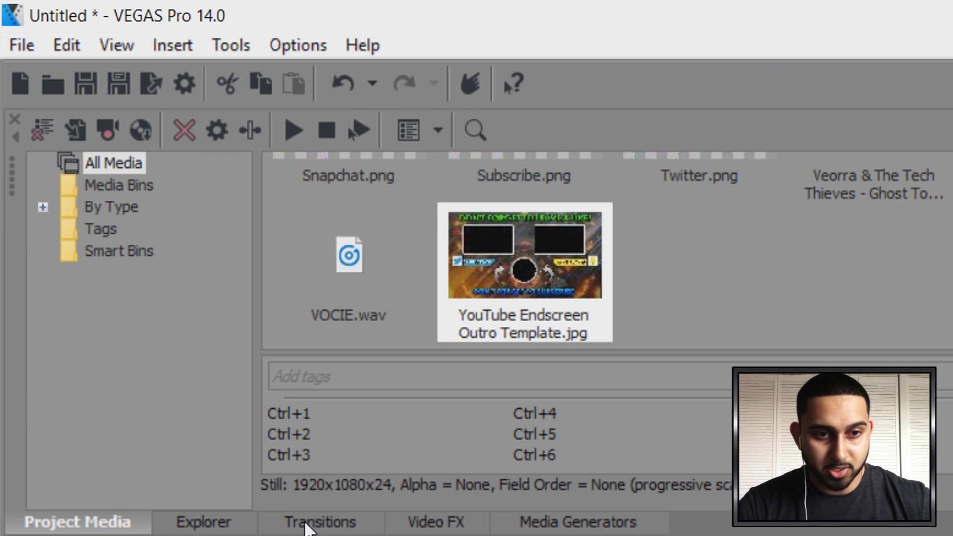
- Apply the default S_DissolveDistort transition to the overlap between the facecam clip and the endscreen image
{"action": "left_click", "coordinate": [141, 236]}
{"action": "left_click_drag", "start_coordinate": [326, 362], "coordinate": [362, 273]}
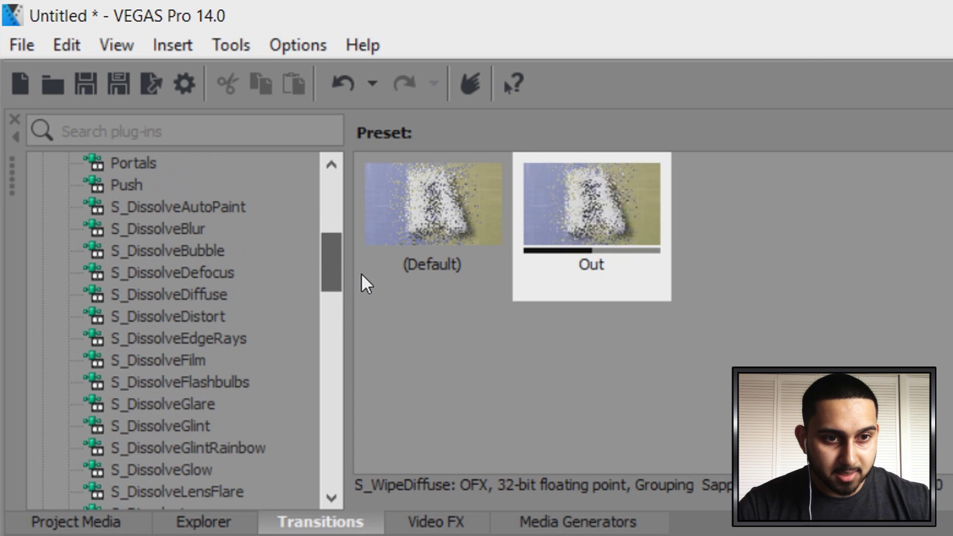
{"action": "left_click", "coordinate": [209, 316]}
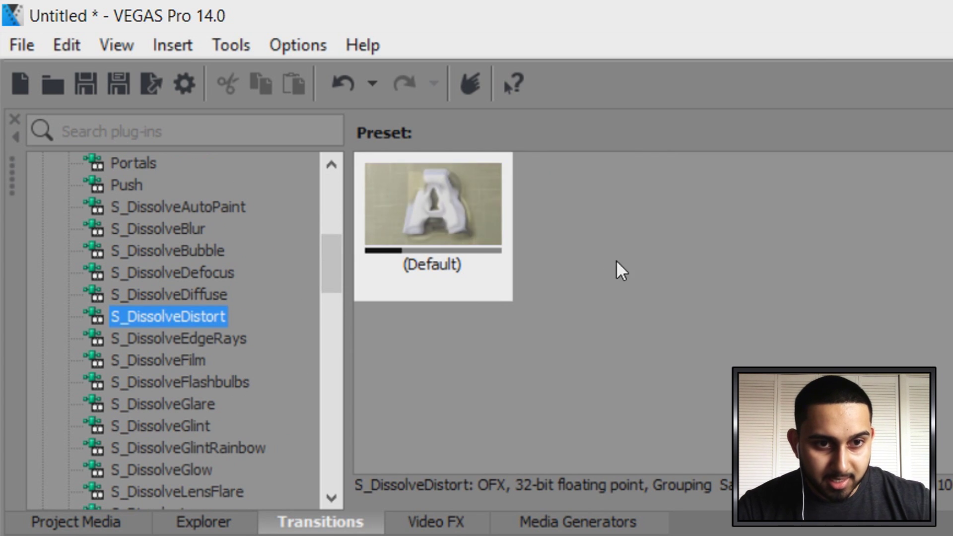
{"action": "left_click_drag", "start_coordinate": [468, 218], "coordinate": [629, 288]}
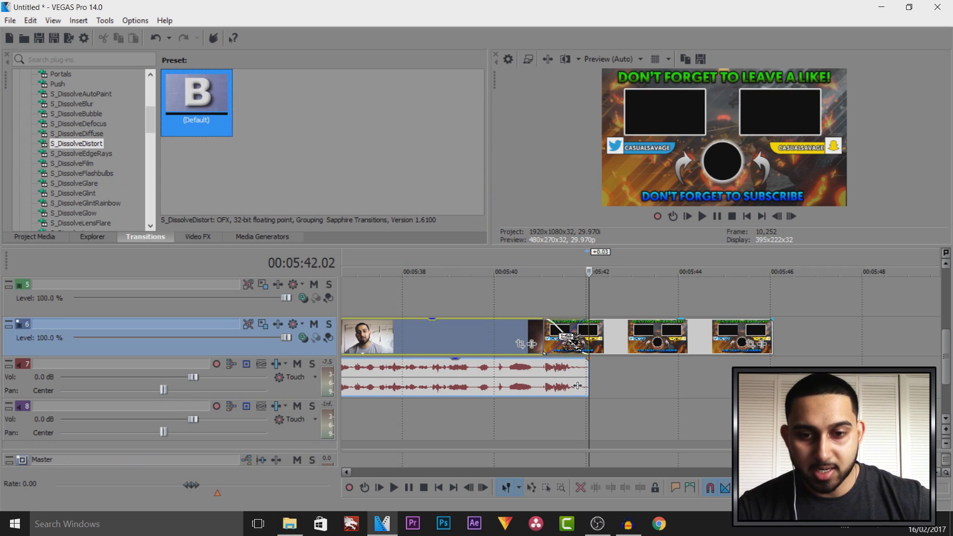
{"action": "left_click_drag", "start_coordinate": [568, 342], "coordinate": [571, 340]}
{"action": "left_click", "coordinate": [331, 95]}
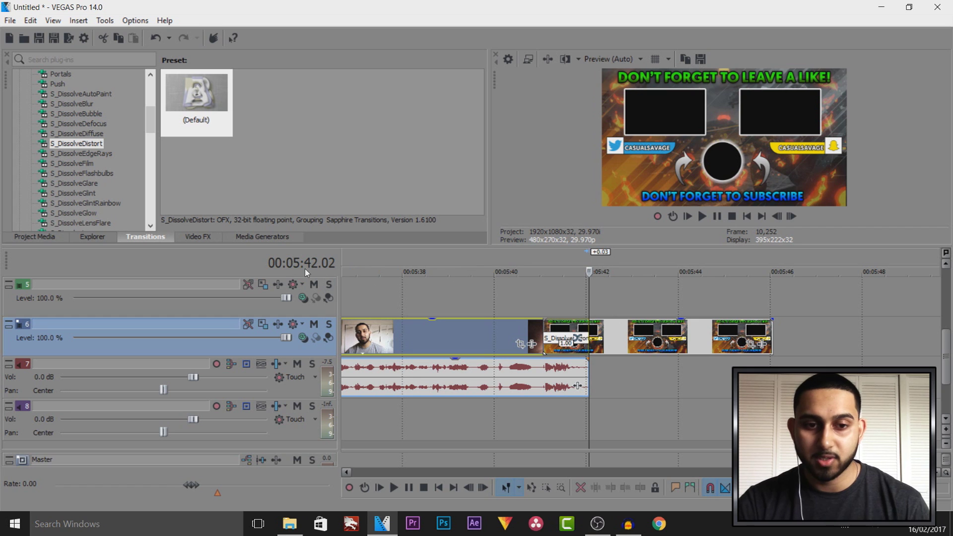
- Extend the end of the endscreen image on track 6 to about 00:06:01.21
{"action": "scroll", "coordinate": [423, 305], "scroll_direction": "down", "scroll_amount": 3}
{"action": "left_click", "coordinate": [808, 340]}
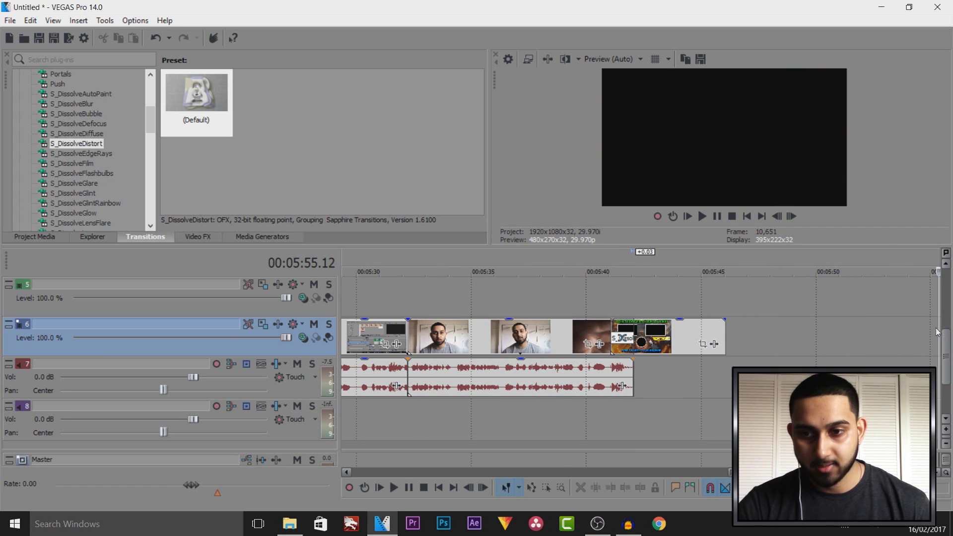
{"action": "left_click_drag", "start_coordinate": [724, 335], "coordinate": [833, 338]}
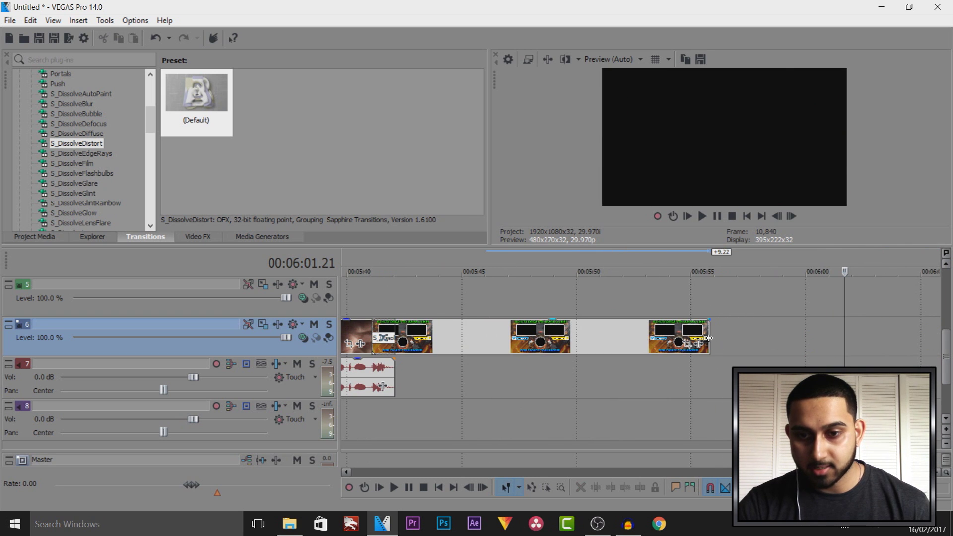
{"action": "left_click_drag", "start_coordinate": [707, 338], "coordinate": [844, 337]}
{"action": "scroll", "coordinate": [443, 371], "scroll_direction": "down", "scroll_amount": 3}
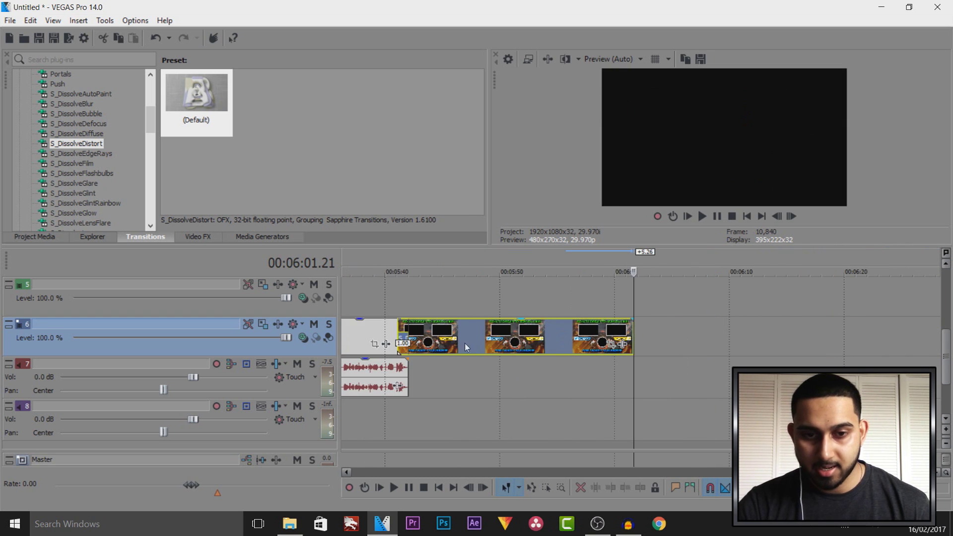
- Add the Veorra & The Tech Thieves - Ghost Town music to audio track 8 beneath the closing footage
{"action": "left_click", "coordinate": [407, 341]}
{"action": "scroll", "coordinate": [458, 375], "scroll_direction": "up", "scroll_amount": 4}
{"action": "left_click", "coordinate": [35, 237]}
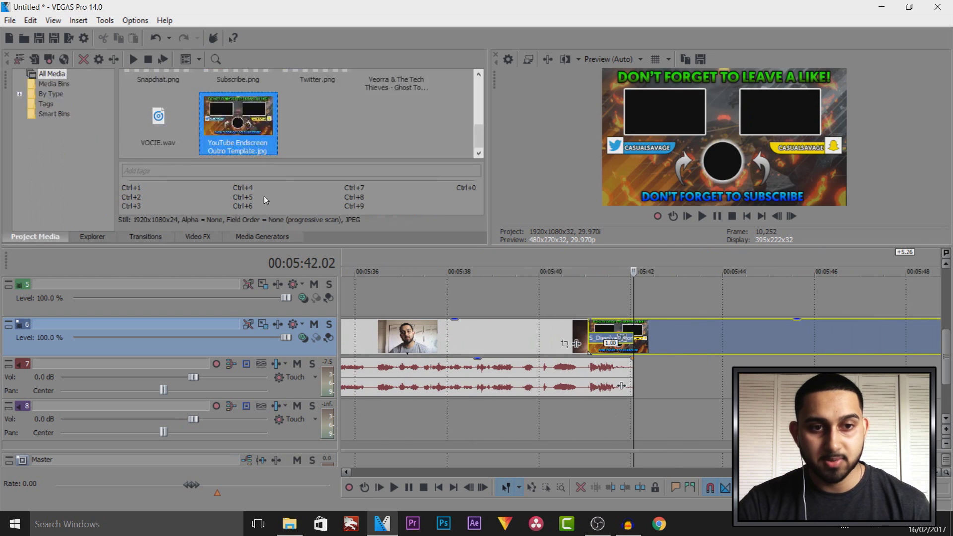
{"action": "left_click_drag", "start_coordinate": [397, 124], "coordinate": [551, 420]}
{"action": "scroll", "coordinate": [662, 444], "scroll_direction": "down", "scroll_amount": 3}
{"action": "scroll", "coordinate": [690, 443], "scroll_direction": "down", "scroll_amount": 3}
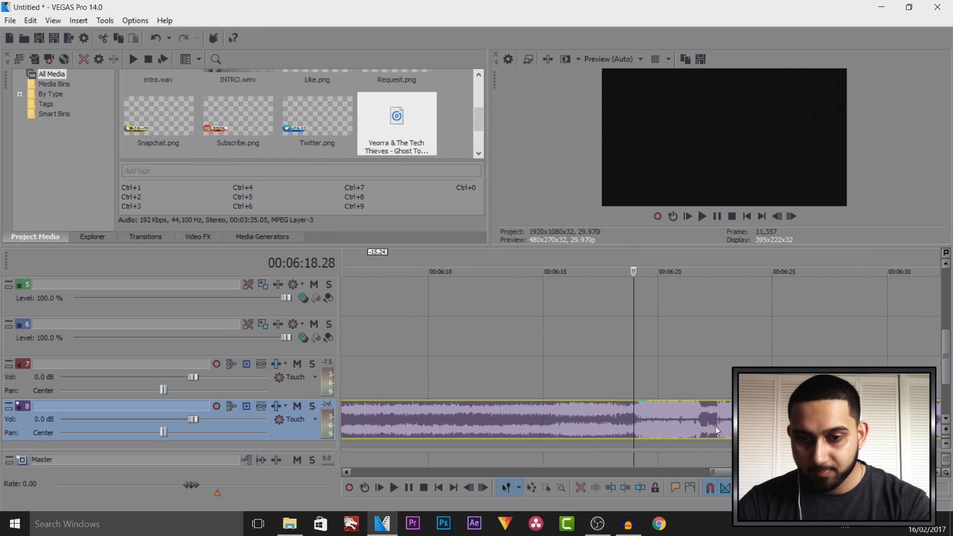
- Split the outro music at 00:06:18.28, delete the part before the cut, and align the remainder with the voice audio's end at 00:05:42.02
{"action": "key", "text": "s"}
{"action": "key", "text": "space"}
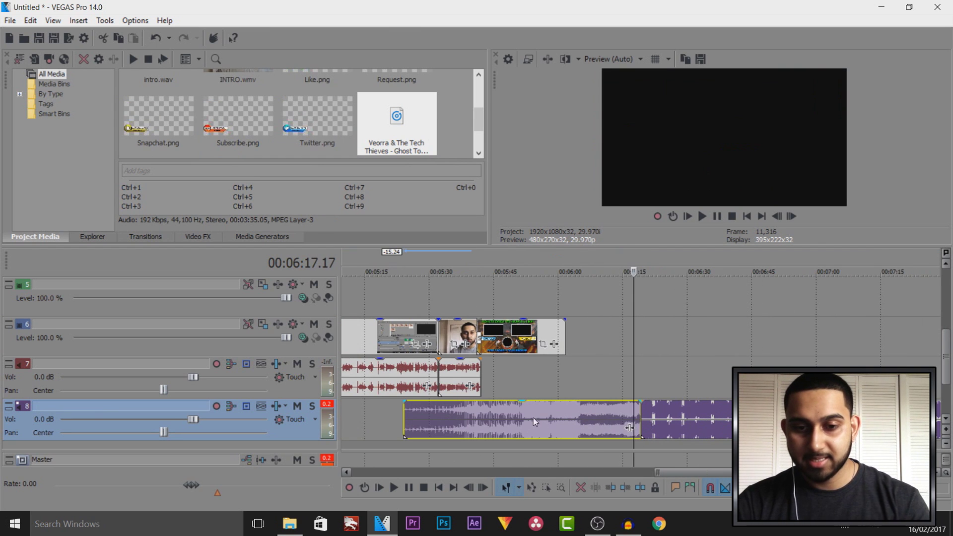
{"action": "key", "text": "Delete"}
{"action": "left_click_drag", "start_coordinate": [701, 424], "coordinate": [539, 418]}
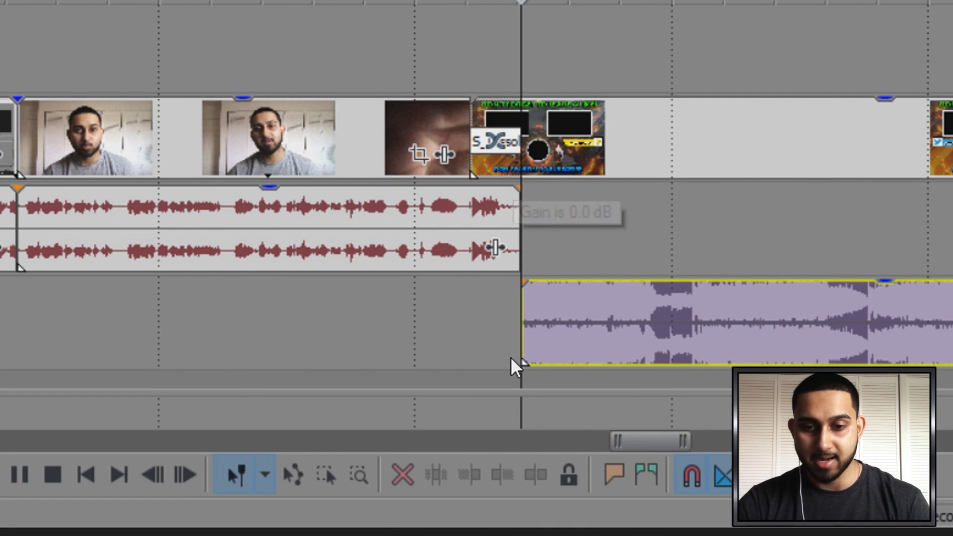
- Extend the outro music back to the start of the closing facecam clip and fade it in until about where the endscreen begins
{"action": "scroll", "coordinate": [516, 323], "scroll_direction": "down", "scroll_amount": 3}
{"action": "left_click_drag", "start_coordinate": [520, 319], "coordinate": [270, 313]}
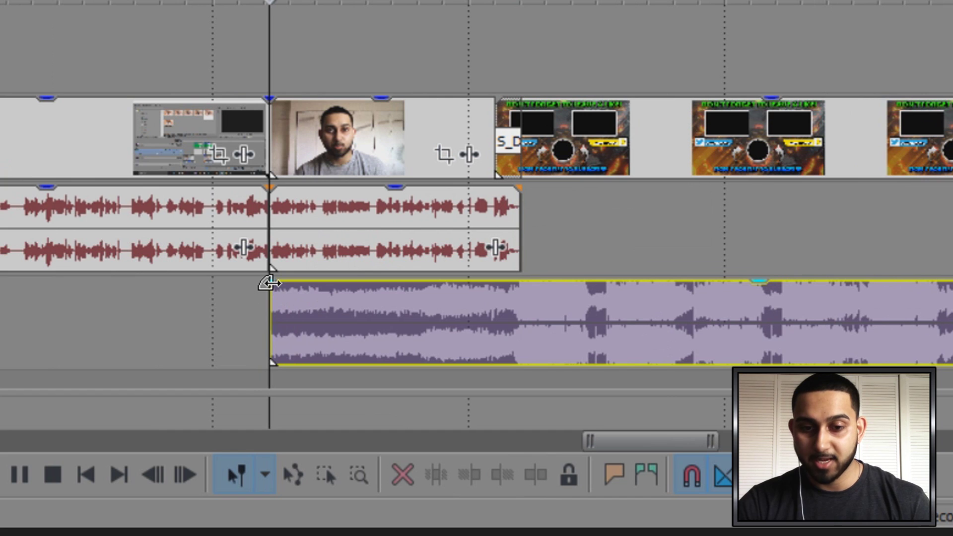
{"action": "left_click_drag", "start_coordinate": [268, 283], "coordinate": [496, 305]}
- Add a volume envelope to track 8 that keeps the music low under the facecam speech and rises to full level at the voice audio's end
{"action": "key", "text": "v"}
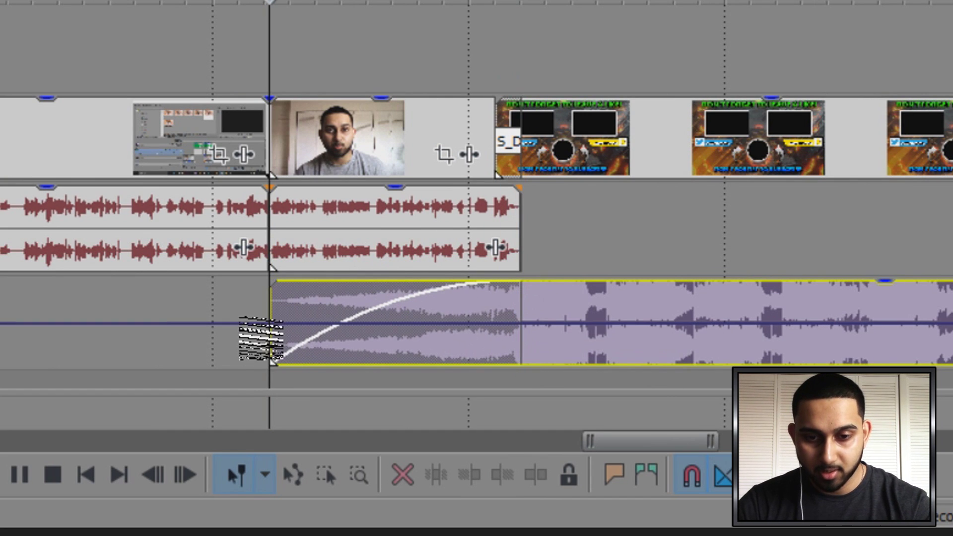
{"action": "left_click_drag", "start_coordinate": [251, 323], "coordinate": [251, 359]}
{"action": "double_click", "coordinate": [471, 358]}
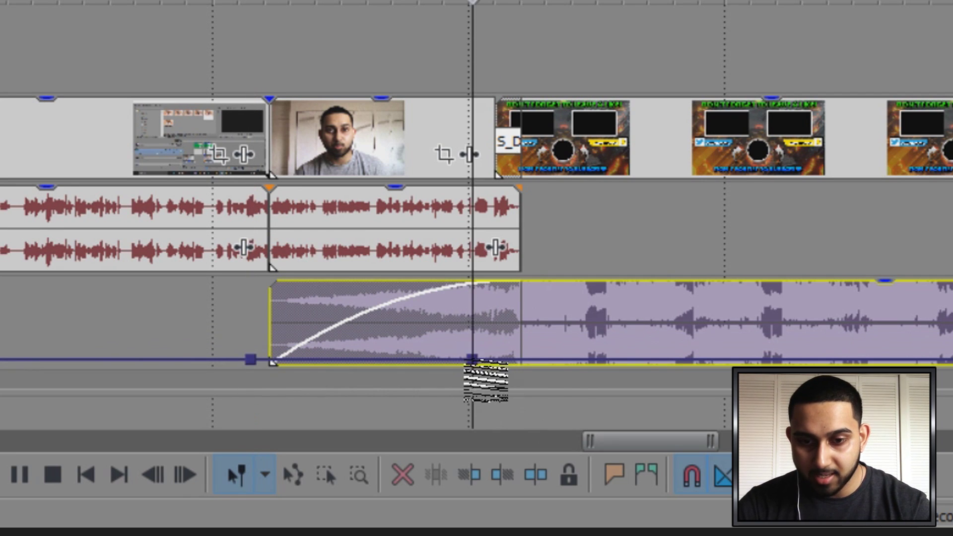
{"action": "double_click", "coordinate": [519, 359]}
{"action": "left_click_drag", "start_coordinate": [520, 358], "coordinate": [519, 324]}
{"action": "left_click", "coordinate": [250, 316]}
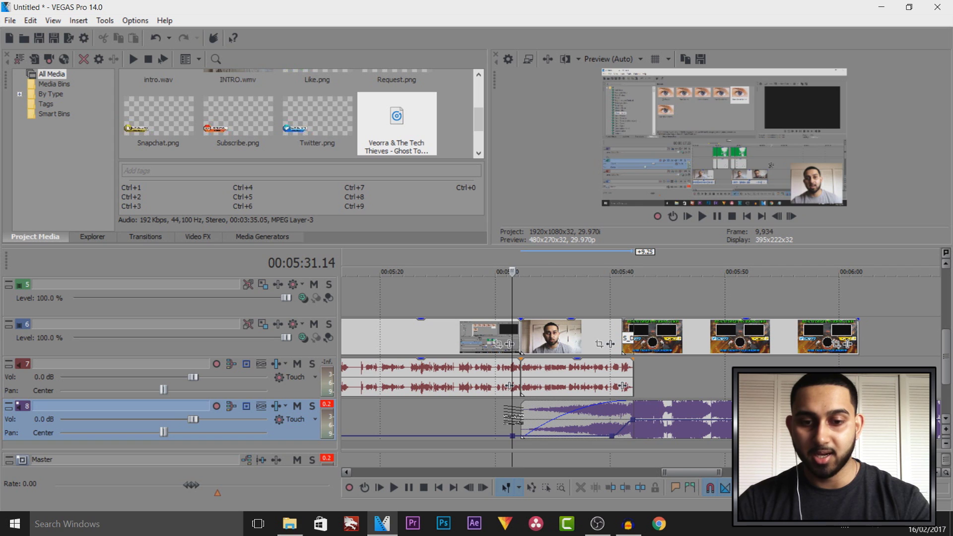
- Review the facecam-to-endscreen transition frame by frame from 00:05:41.02 and look over the whole timeline
{"action": "left_click", "coordinate": [549, 416]}
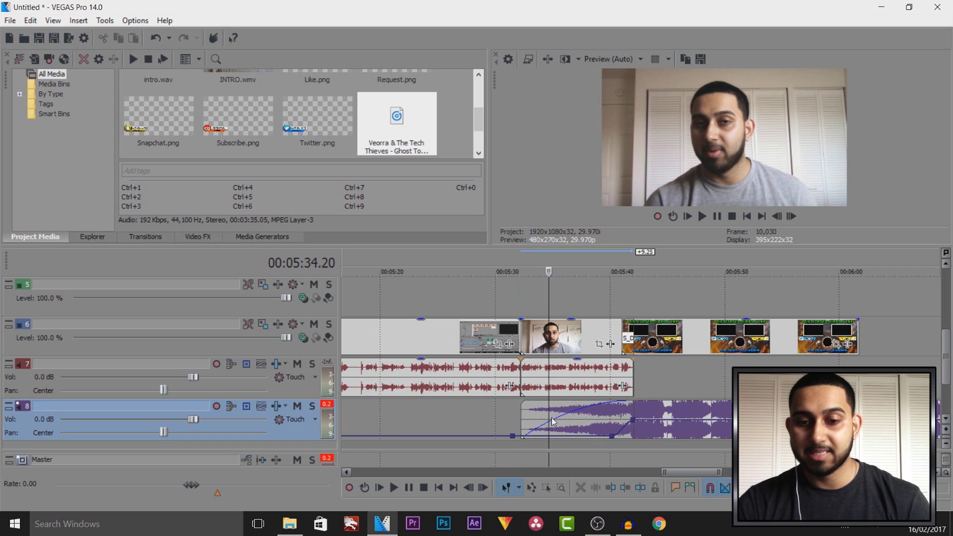
{"action": "scroll", "coordinate": [559, 425], "scroll_direction": "down", "scroll_amount": 1}
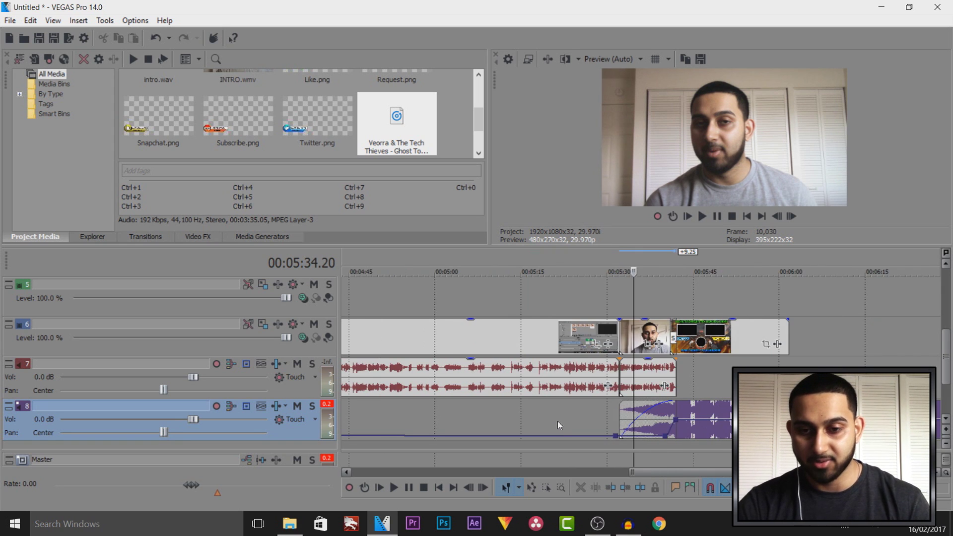
{"action": "key", "text": "Return"}
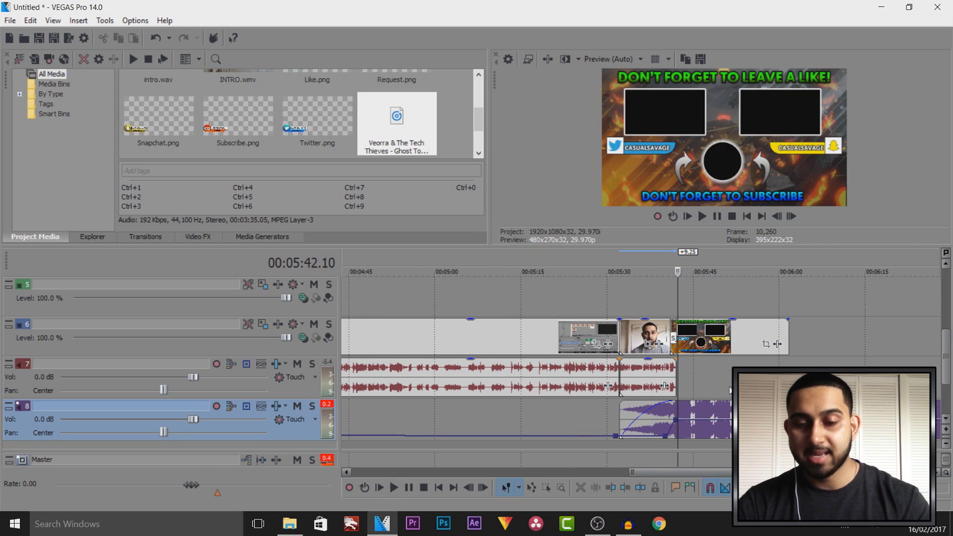
{"action": "scroll", "coordinate": [652, 355], "scroll_direction": "up", "scroll_amount": 1}
{"action": "left_click", "coordinate": [619, 341]}
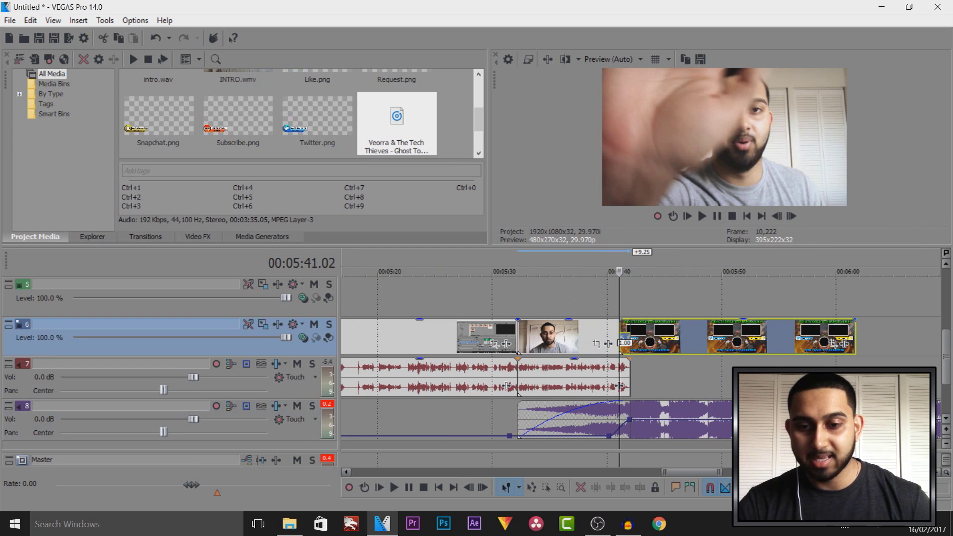
{"action": "key", "text": "Right"}
{"action": "key", "text": "Right"}
{"action": "key", "text": "Right"}
{"action": "key", "text": "Right"}
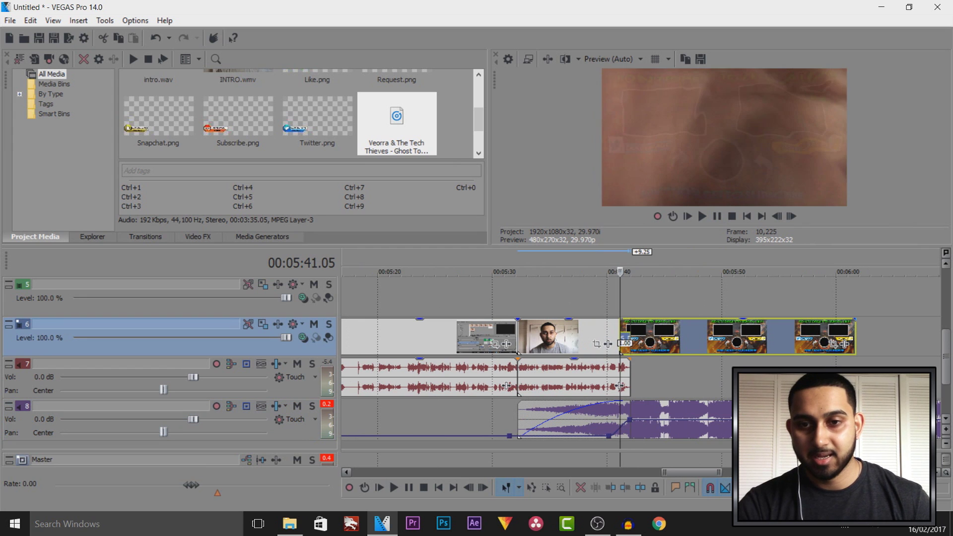
{"action": "key", "text": "Right"}
{"action": "key", "text": "Right"}
{"action": "key", "text": "Right"}
{"action": "key", "text": "Right"}
{"action": "key", "text": "Right"}
{"action": "key", "text": "Right"}
{"action": "key", "text": "Right"}
{"action": "key", "text": "Right"}
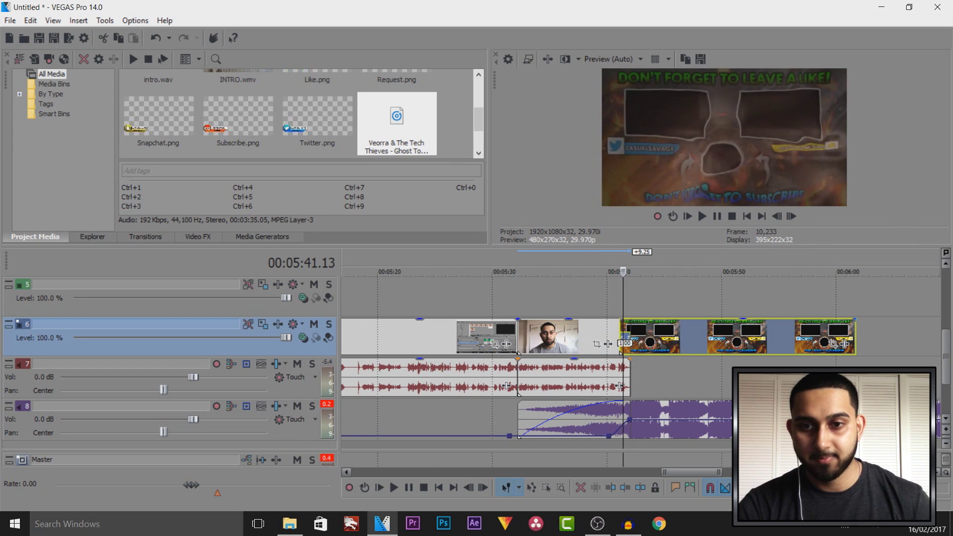
{"action": "key", "text": "Right"}
{"action": "key", "text": "Right"}
{"action": "key", "text": "Right"}
{"action": "key", "text": "Right"}
{"action": "key", "text": "Right"}
{"action": "key", "text": "Right"}
{"action": "key", "text": "Right"}
{"action": "key", "text": "Right"}
{"action": "key", "text": "Right"}
{"action": "key", "text": "Right"}
{"action": "key", "text": "Right"}
{"action": "key", "text": "Right"}
{"action": "key", "text": "Right"}
{"action": "key", "text": "Right"}
{"action": "key", "text": "Right"}
{"action": "key", "text": "Right"}
{"action": "key", "text": "Right"}
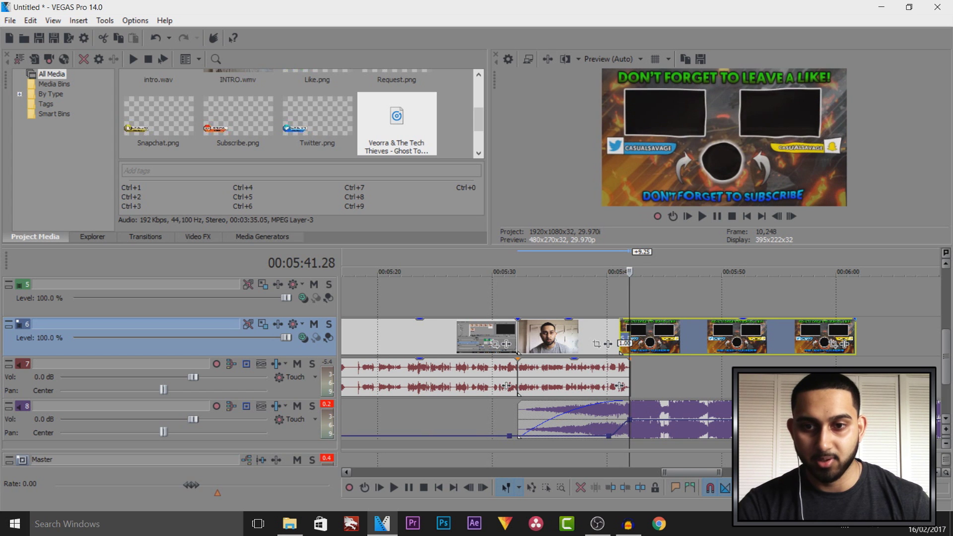
{"action": "scroll", "coordinate": [566, 421], "scroll_direction": "down", "scroll_amount": 6}
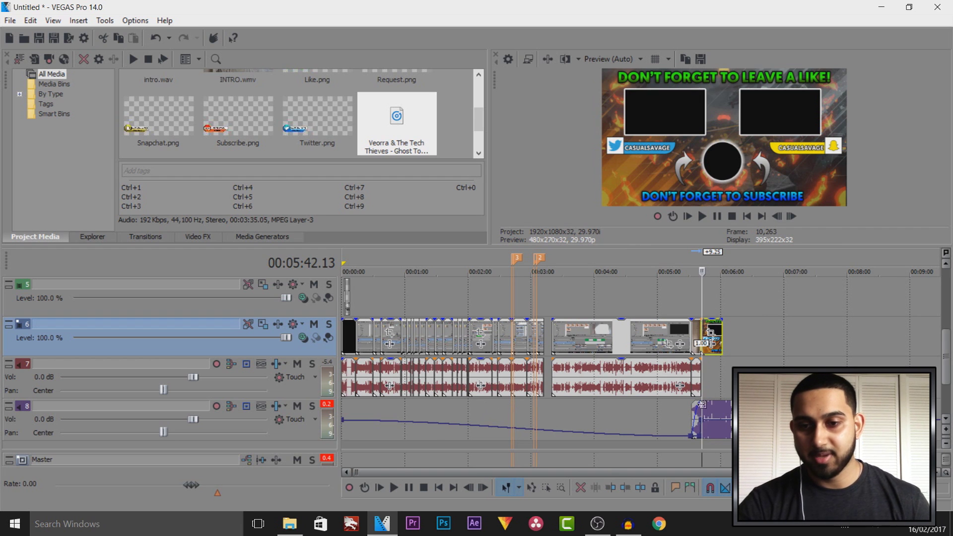
{"action": "left_click_drag", "start_coordinate": [948, 320], "coordinate": [950, 346]}
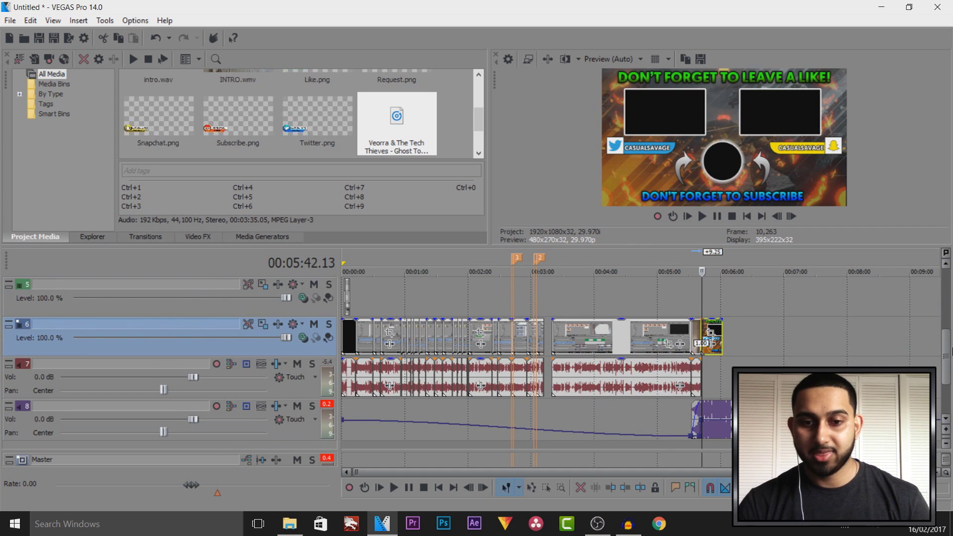